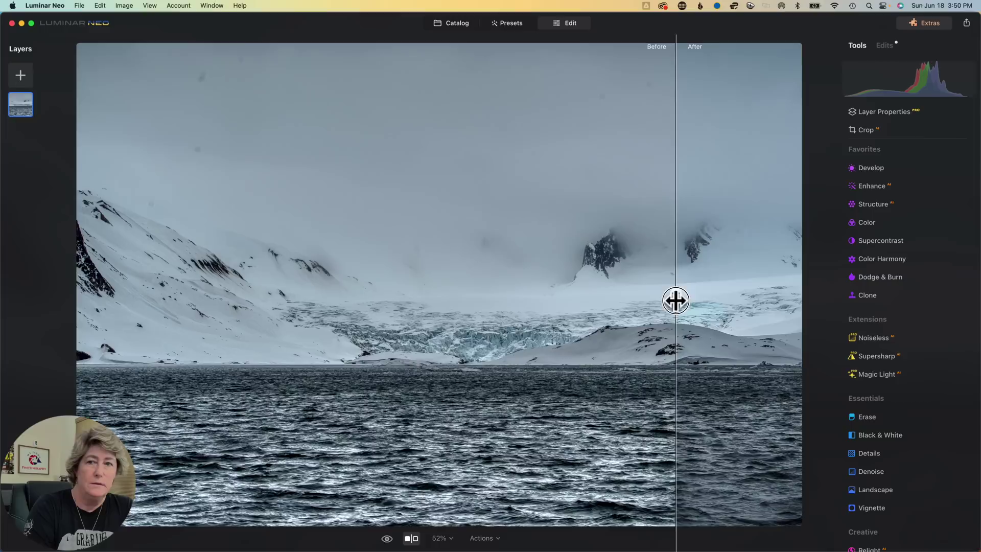
{"action": "left_click_drag", "start_coordinate": [675, 300], "coordinate": [799, 300]}
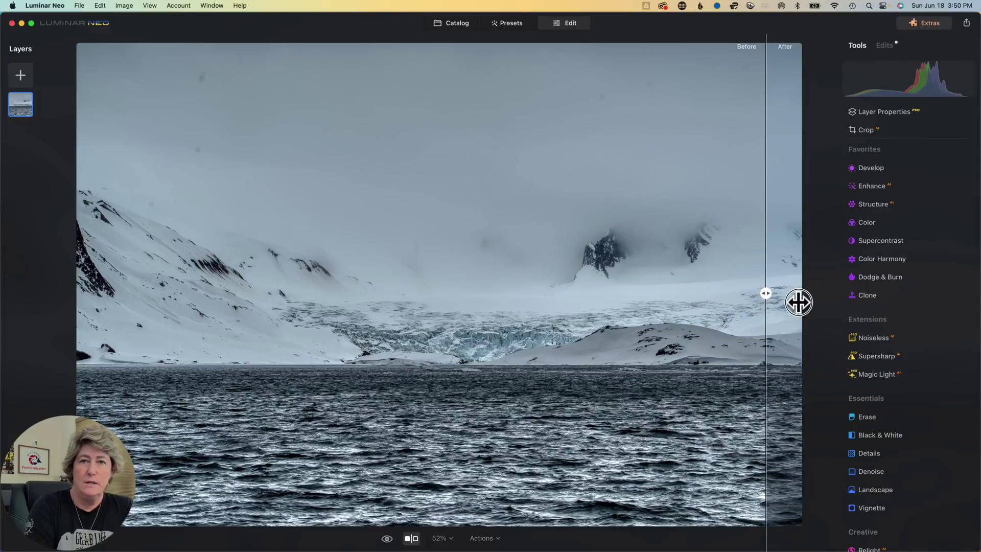
{"action": "left_click_drag", "start_coordinate": [799, 302], "coordinate": [486, 364]}
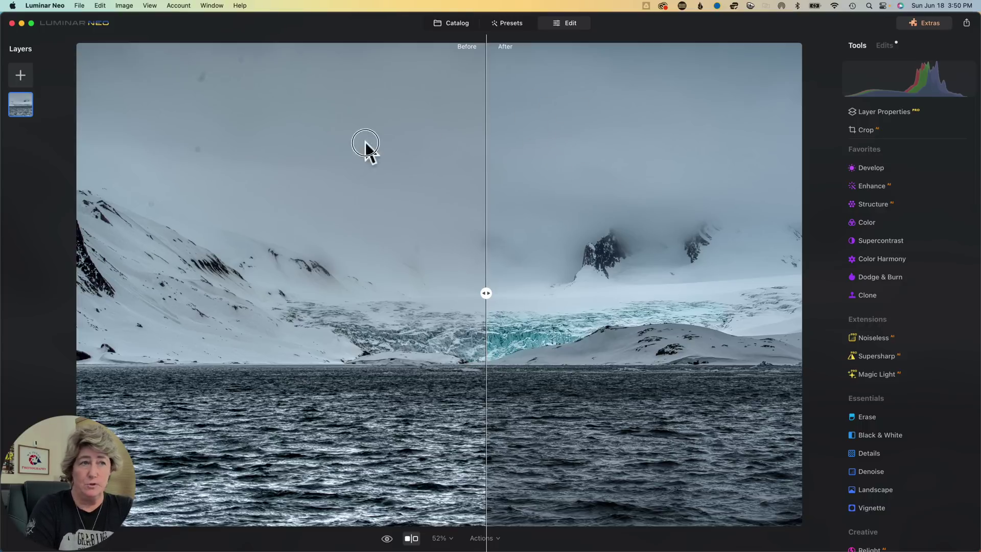
{"action": "left_click", "coordinate": [114, 136]}
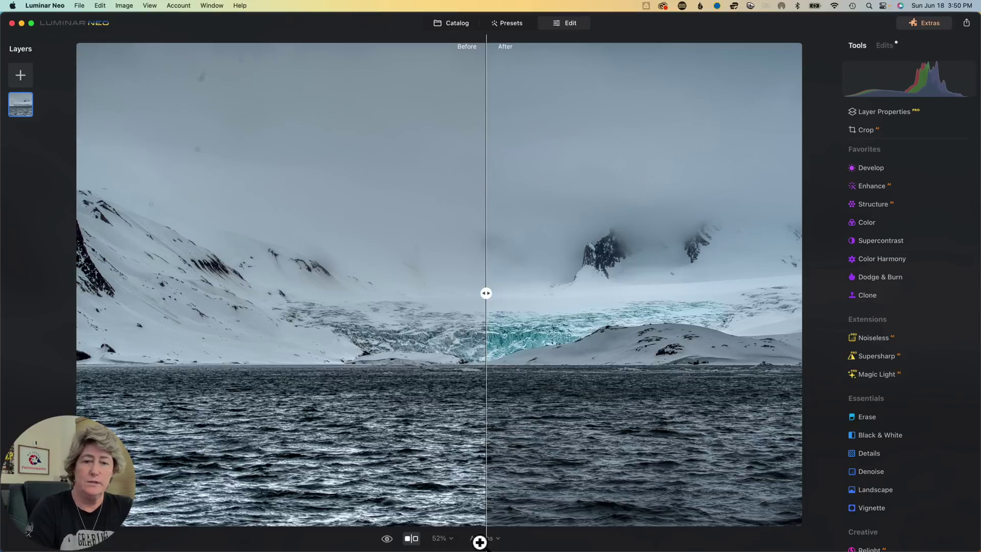
- Revert the glacier photo to its original state and turn off the before/after split view
{"action": "left_click", "coordinate": [496, 539]}
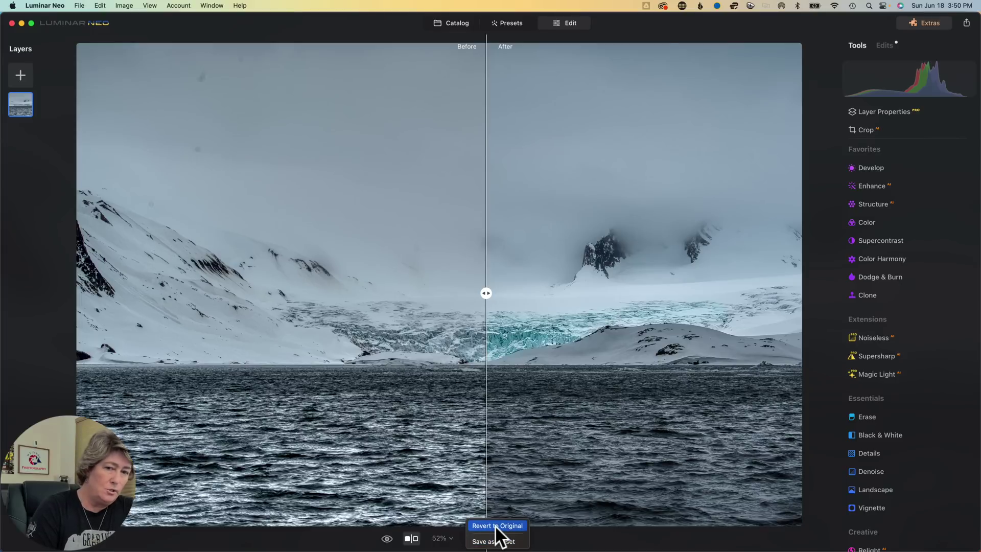
{"action": "left_click", "coordinate": [495, 526]}
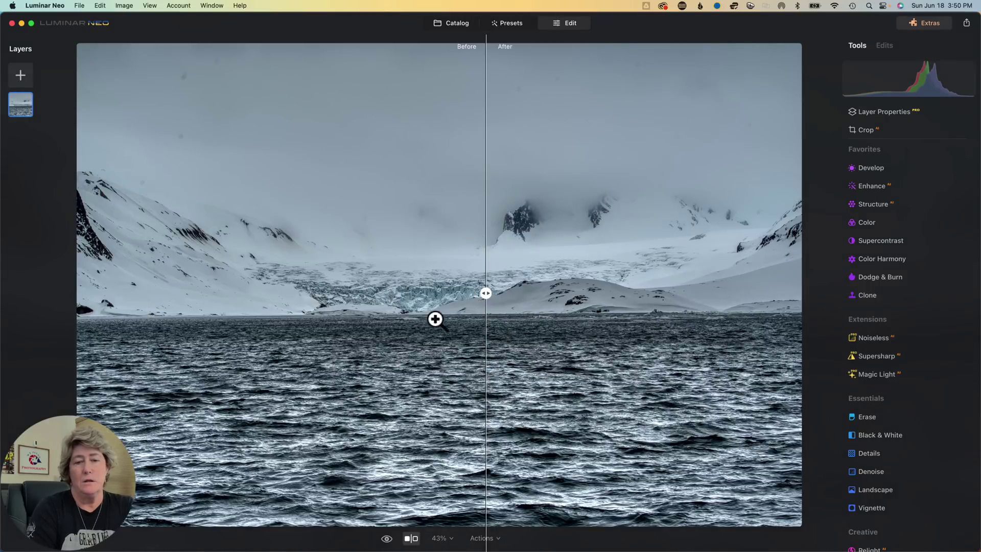
{"action": "left_click", "coordinate": [409, 538]}
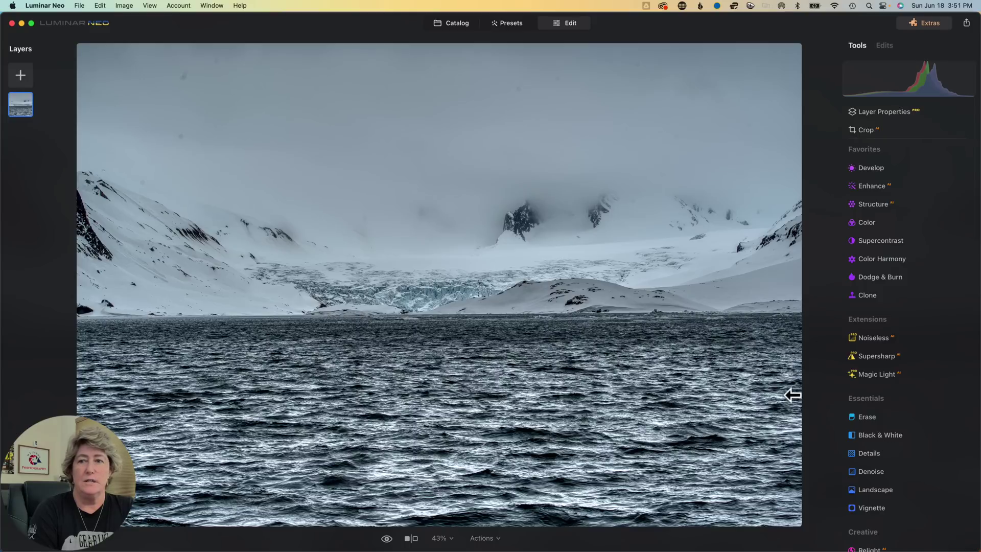
{"action": "left_click", "coordinate": [943, 171]}
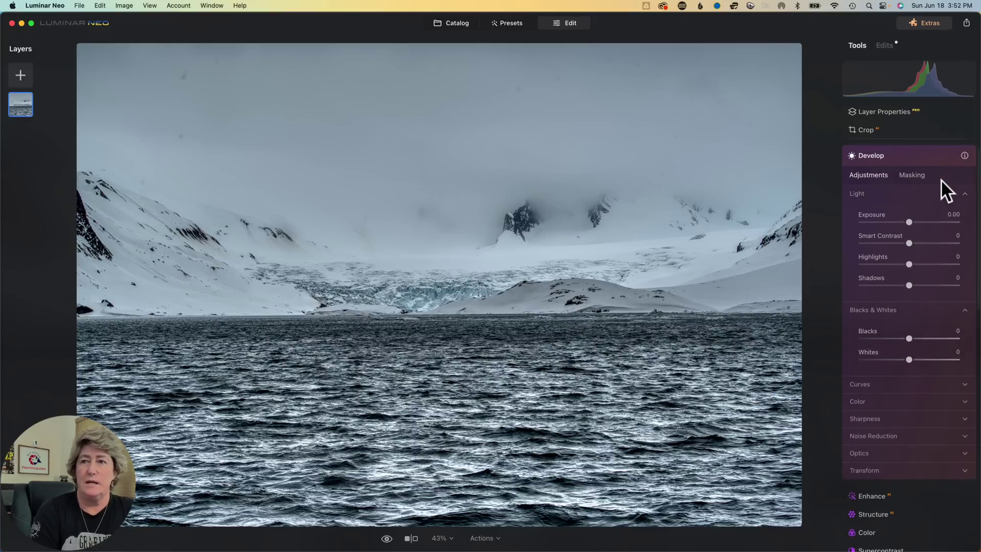
- Set Develop Highlights to -24, Shadows to 33, Blacks to -18 and Whites to 13
{"action": "scroll", "coordinate": [941, 180], "scroll_direction": "up", "scroll_amount": 1}
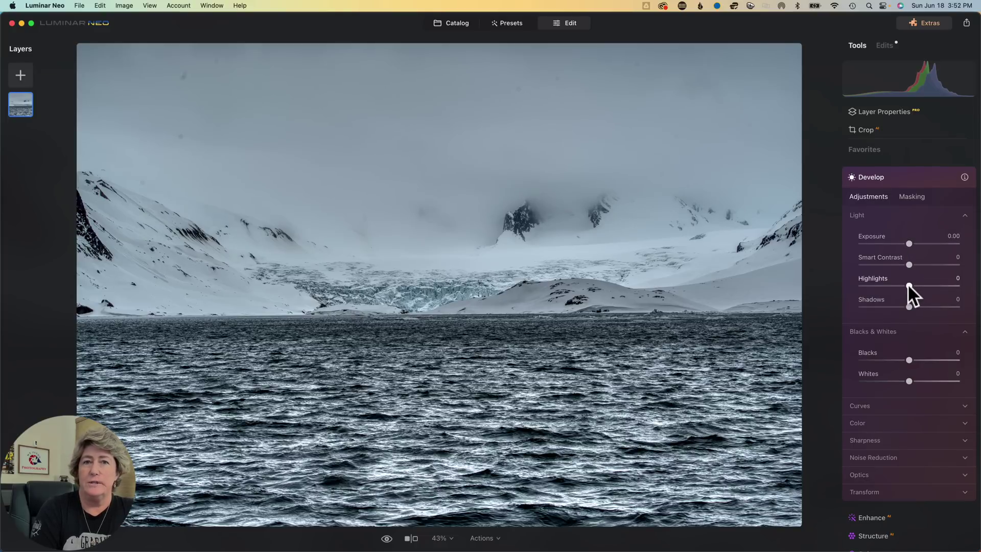
{"action": "left_click_drag", "start_coordinate": [908, 285], "coordinate": [926, 308]}
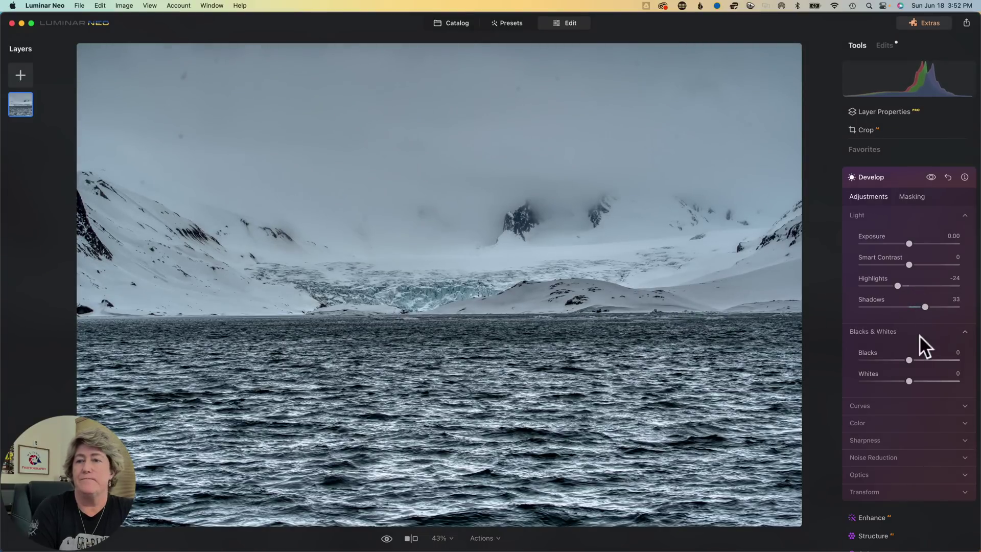
{"action": "left_click_drag", "start_coordinate": [909, 360], "coordinate": [917, 382]}
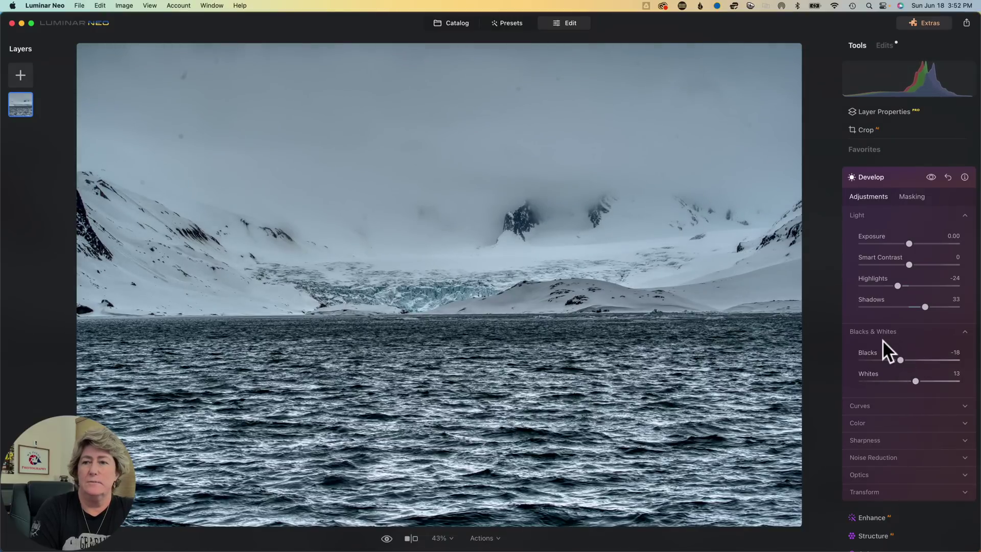
- Glance at the Optics settings, toggle Develop on and off to compare, then collapse Develop
{"action": "scroll", "coordinate": [883, 339], "scroll_direction": "down", "scroll_amount": 5}
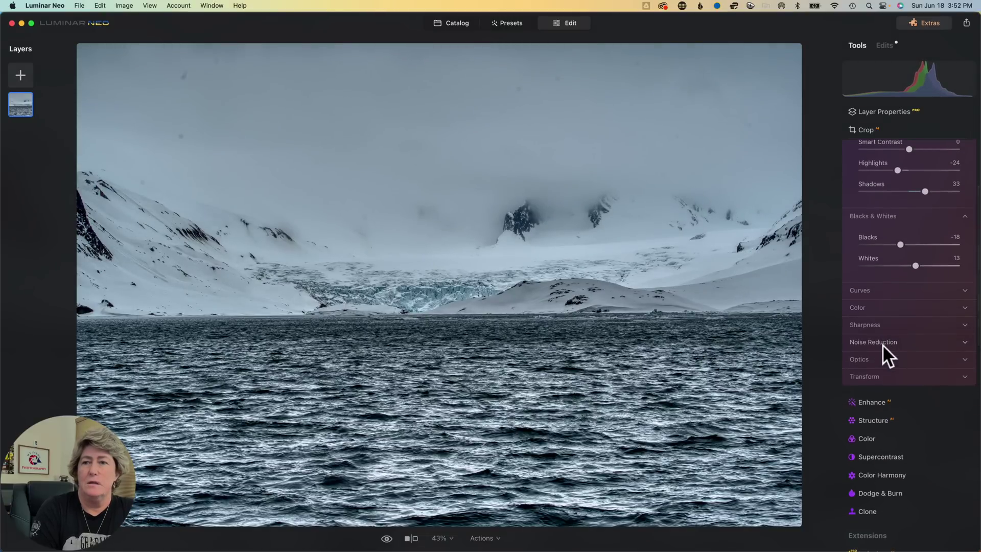
{"action": "left_click", "coordinate": [885, 361]}
{"action": "scroll", "coordinate": [892, 343], "scroll_direction": "up", "scroll_amount": 3}
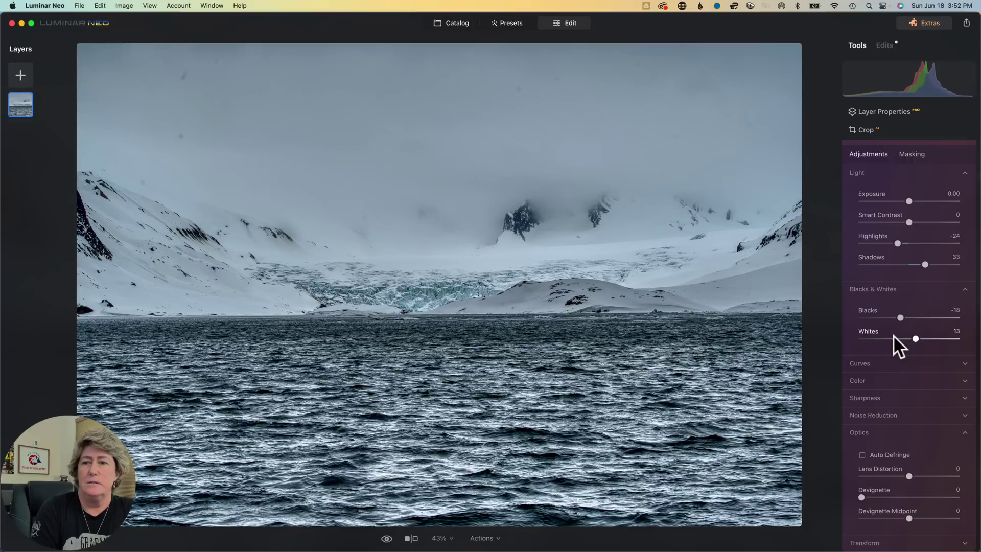
{"action": "left_click", "coordinate": [939, 434]}
{"action": "scroll", "coordinate": [938, 433], "scroll_direction": "down", "scroll_amount": 4}
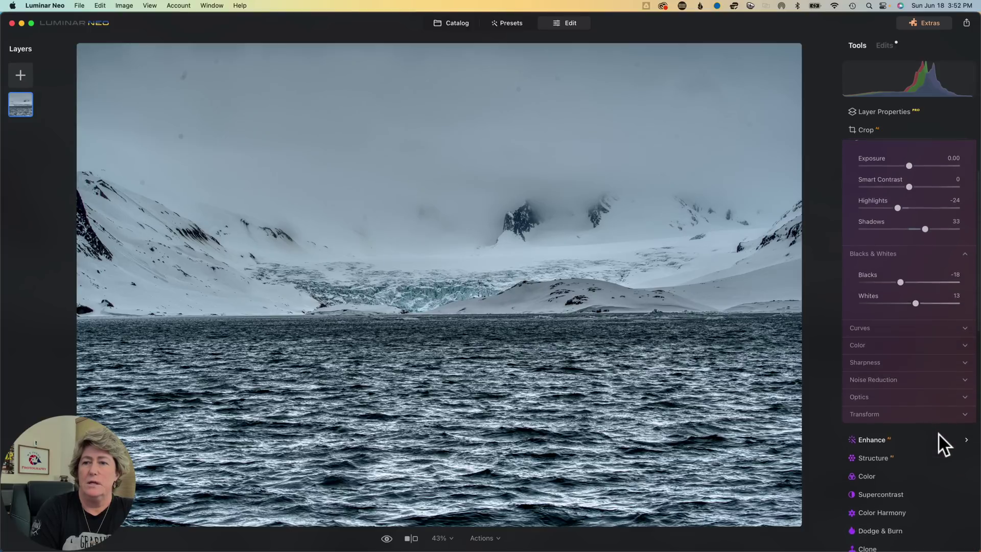
{"action": "scroll", "coordinate": [938, 434], "scroll_direction": "up", "scroll_amount": 5}
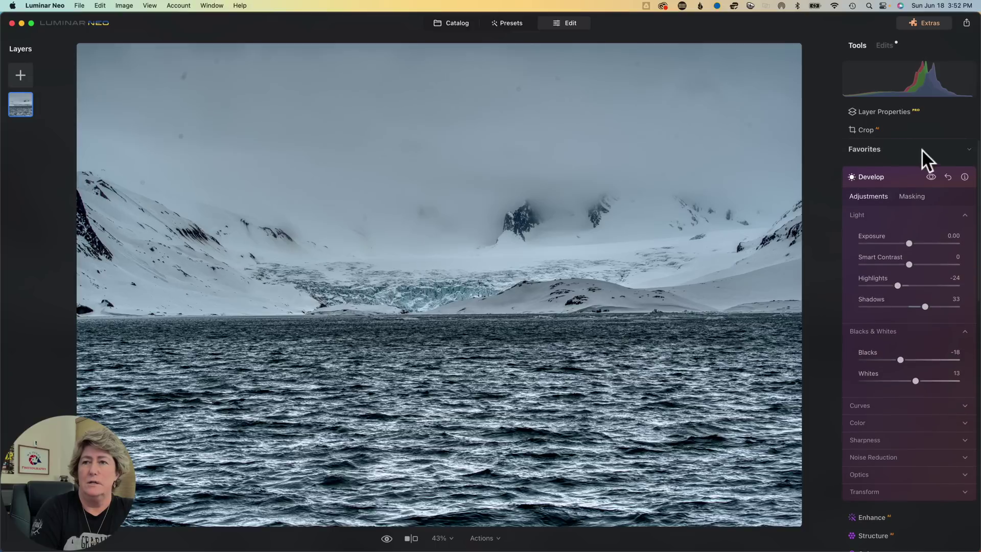
{"action": "left_click", "coordinate": [931, 177]}
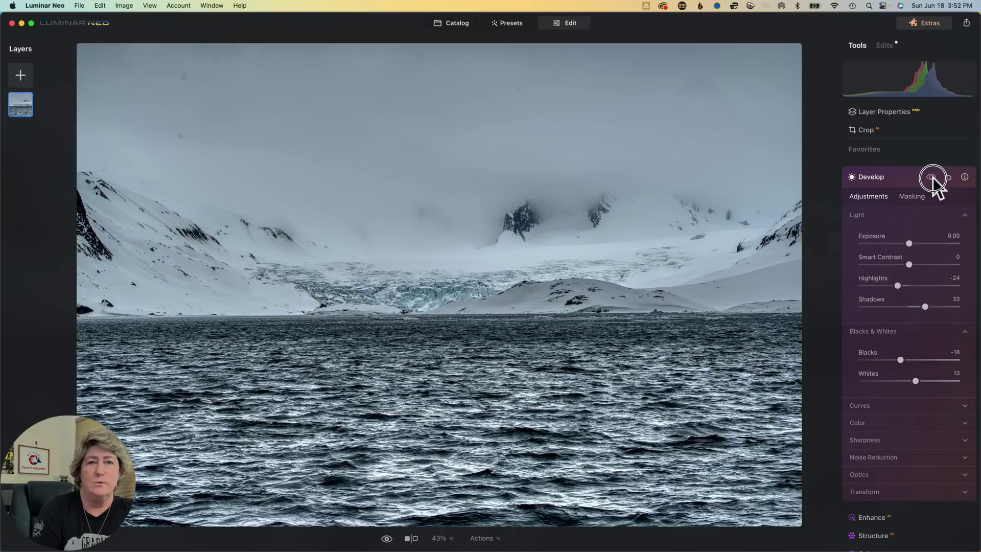
{"action": "left_click", "coordinate": [883, 177]}
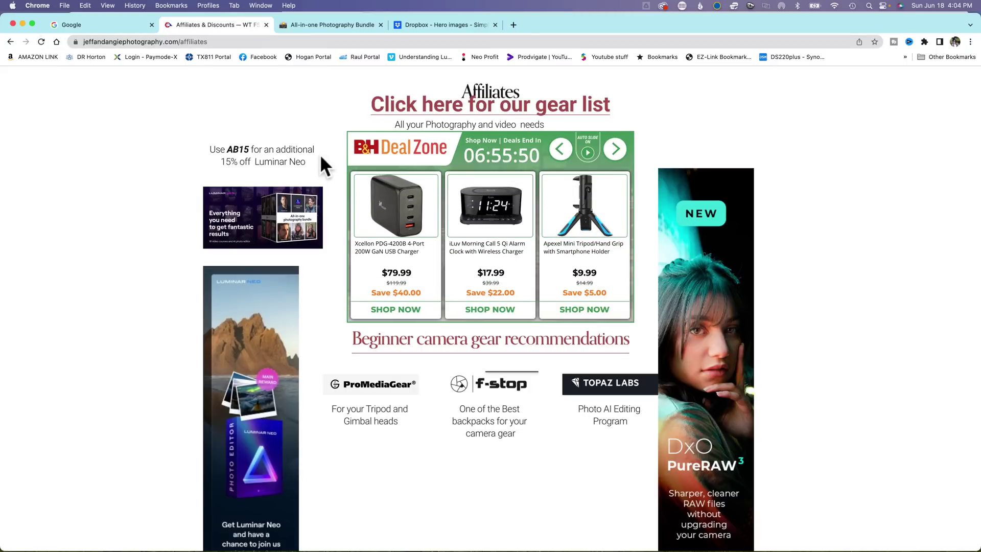
{"action": "scroll", "coordinate": [333, 141], "scroll_direction": "down", "scroll_amount": 2}
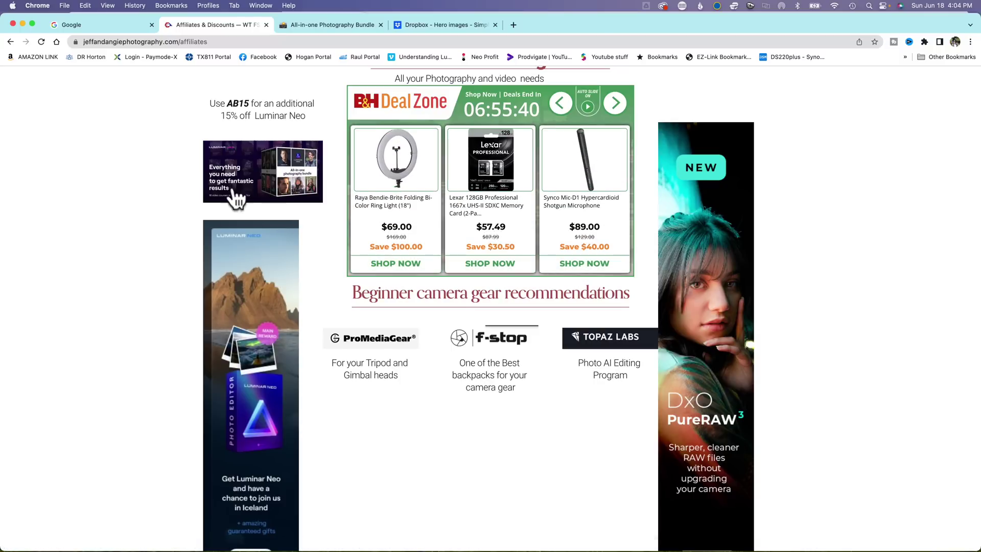
{"action": "scroll", "coordinate": [210, 202], "scroll_direction": "down", "scroll_amount": 1}
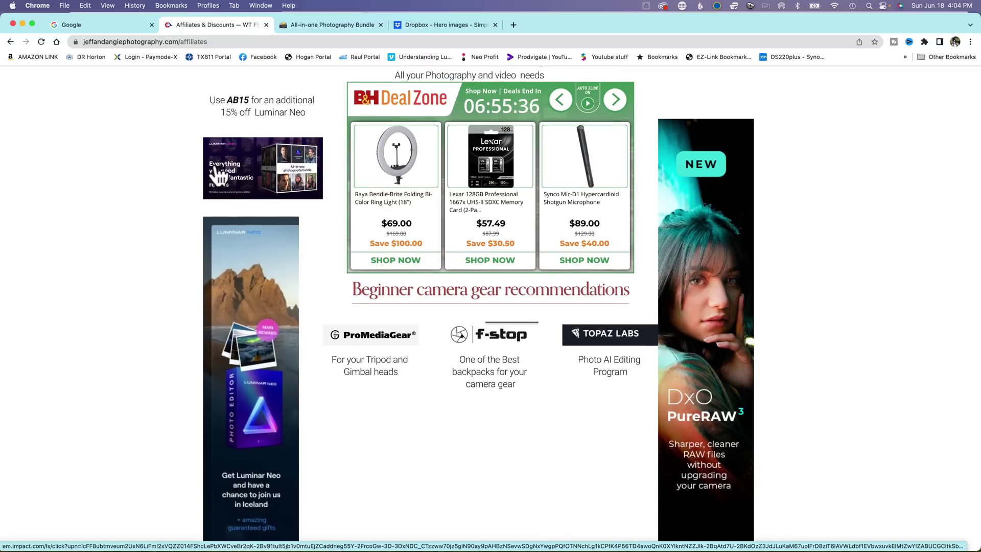
{"action": "left_click", "coordinate": [259, 185]}
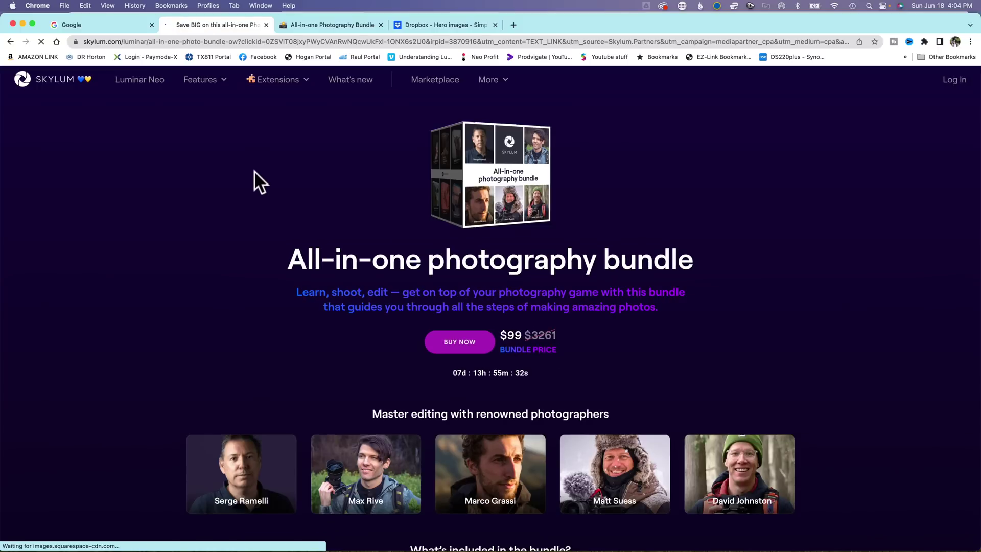
- Scroll down through the bundle's instructor course sections and back up the page
{"action": "scroll", "coordinate": [253, 170], "scroll_direction": "down", "scroll_amount": 2}
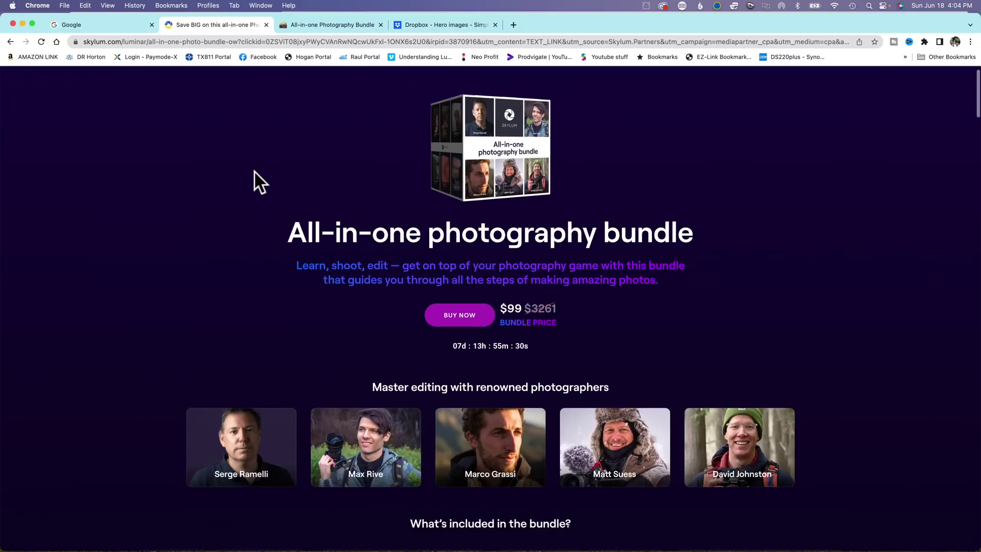
{"action": "scroll", "coordinate": [254, 170], "scroll_direction": "down", "scroll_amount": 1}
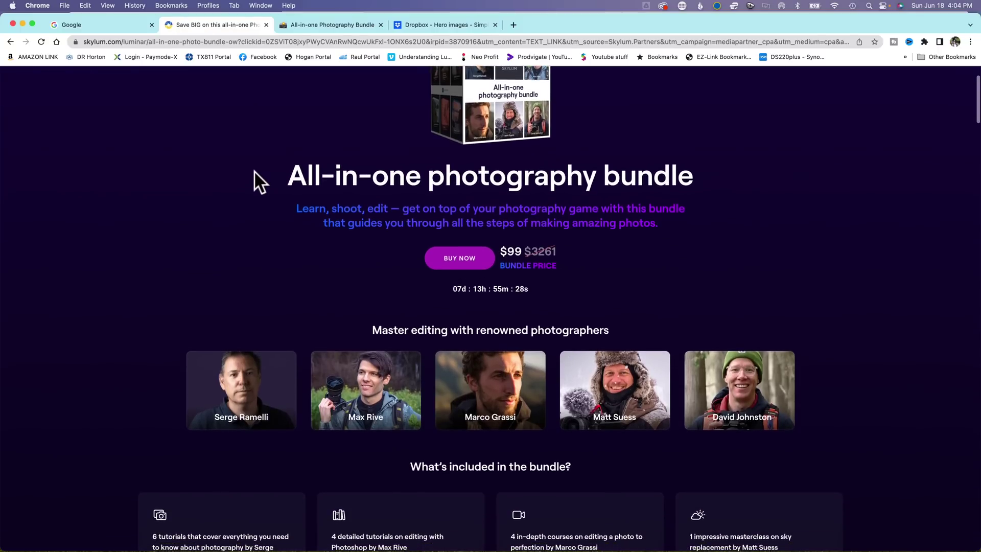
{"action": "scroll", "coordinate": [254, 170], "scroll_direction": "down", "scroll_amount": 2}
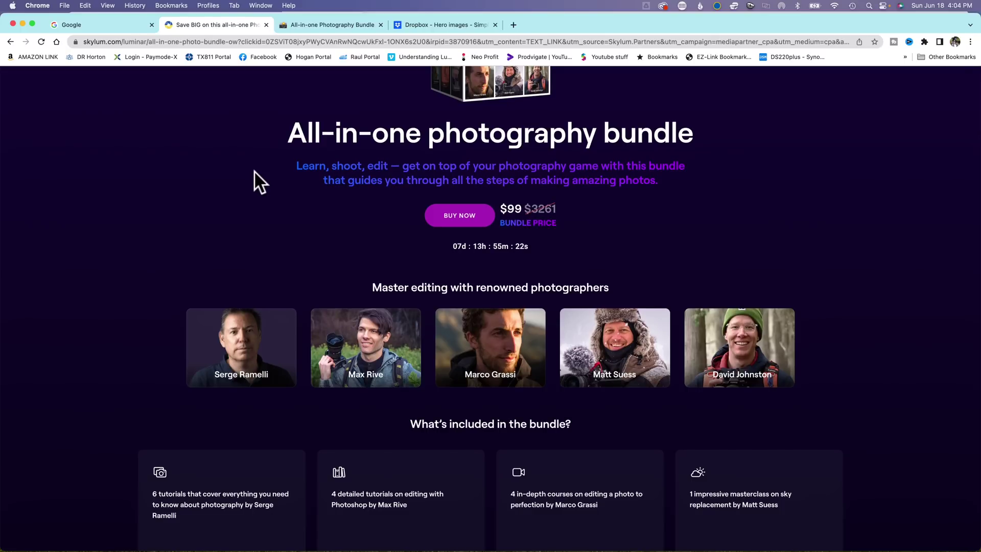
{"action": "scroll", "coordinate": [254, 170], "scroll_direction": "down", "scroll_amount": 5}
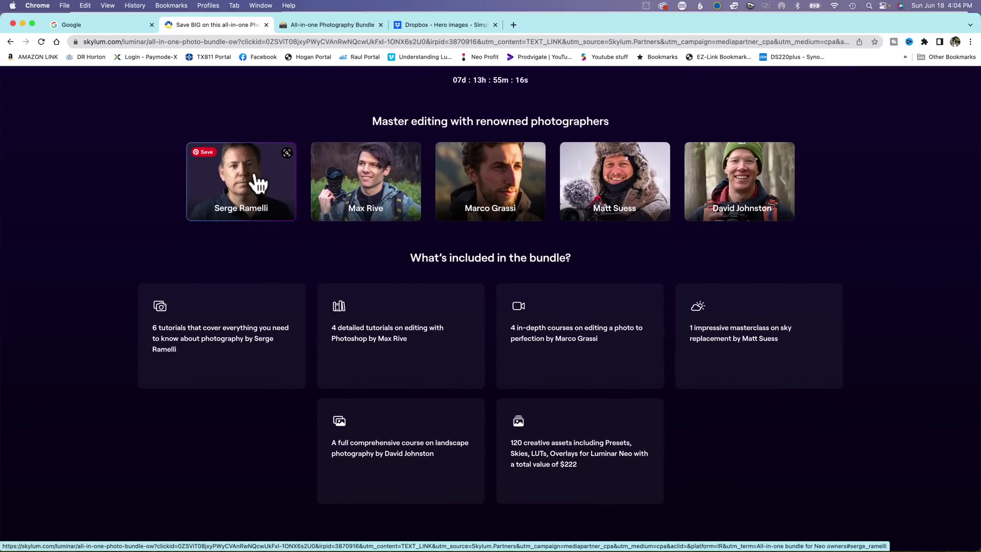
{"action": "scroll", "coordinate": [258, 183], "scroll_direction": "down", "scroll_amount": 3}
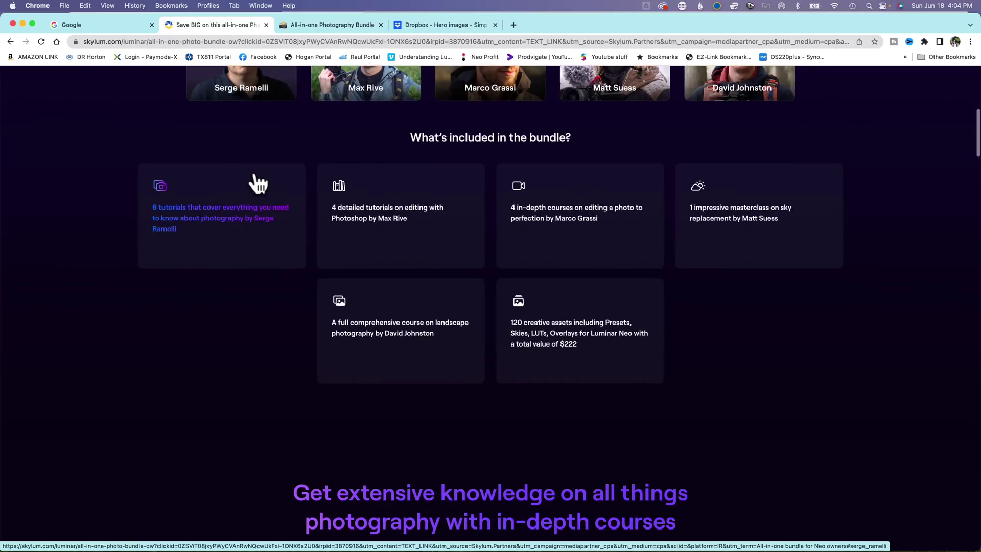
{"action": "scroll", "coordinate": [258, 183], "scroll_direction": "down", "scroll_amount": 2}
{"action": "scroll", "coordinate": [258, 183], "scroll_direction": "down", "scroll_amount": 3}
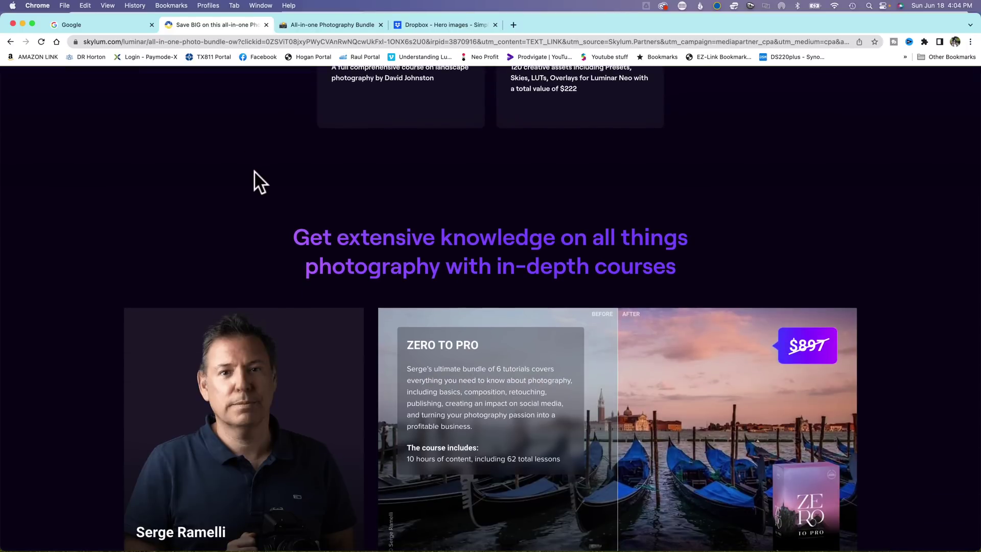
{"action": "scroll", "coordinate": [254, 172], "scroll_direction": "down", "scroll_amount": 4}
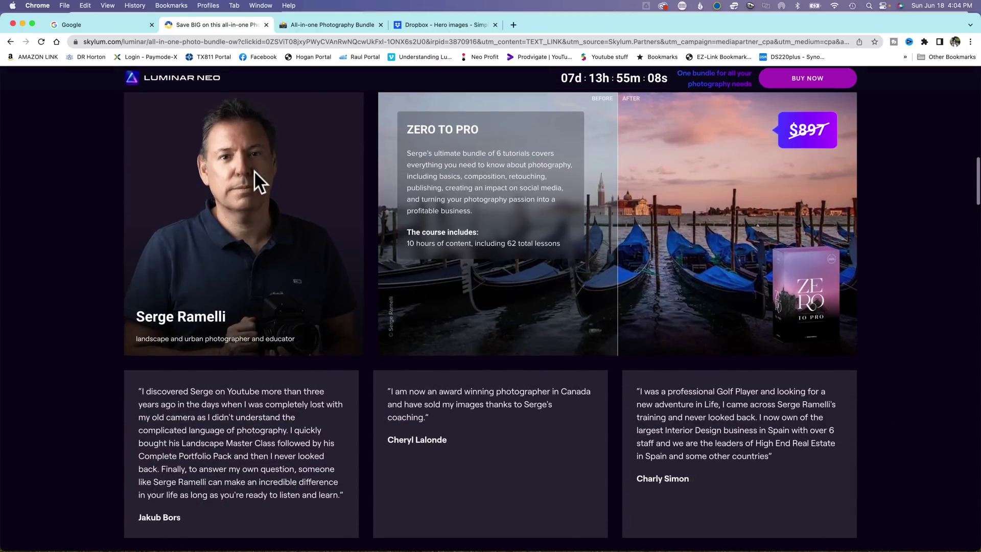
{"action": "scroll", "coordinate": [253, 170], "scroll_direction": "down", "scroll_amount": 10}
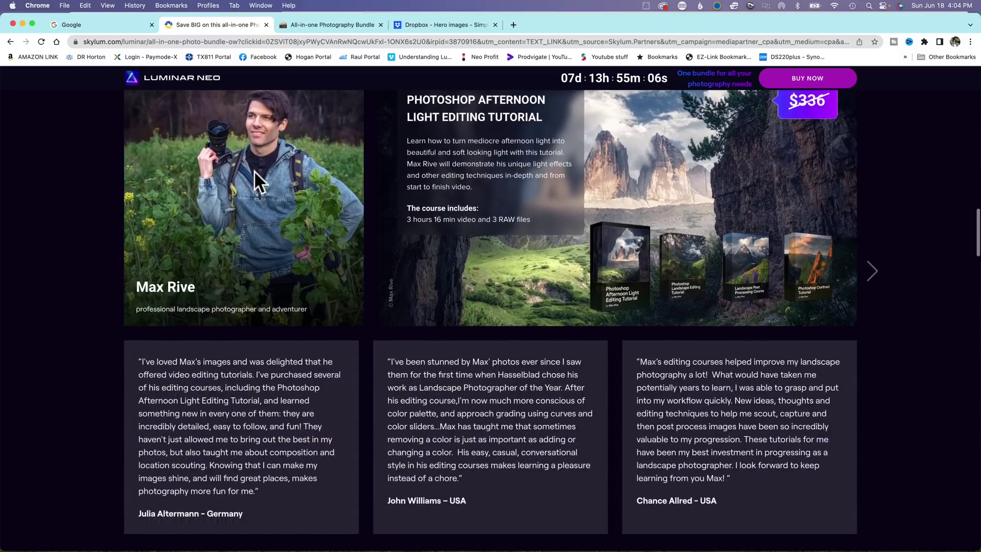
{"action": "scroll", "coordinate": [254, 170], "scroll_direction": "down", "scroll_amount": 7}
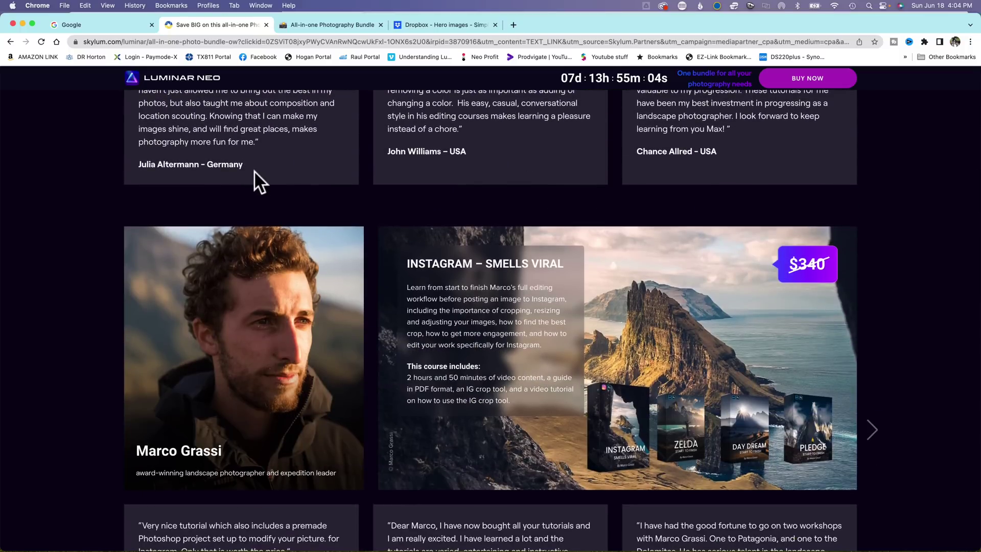
{"action": "scroll", "coordinate": [253, 171], "scroll_direction": "down", "scroll_amount": 12}
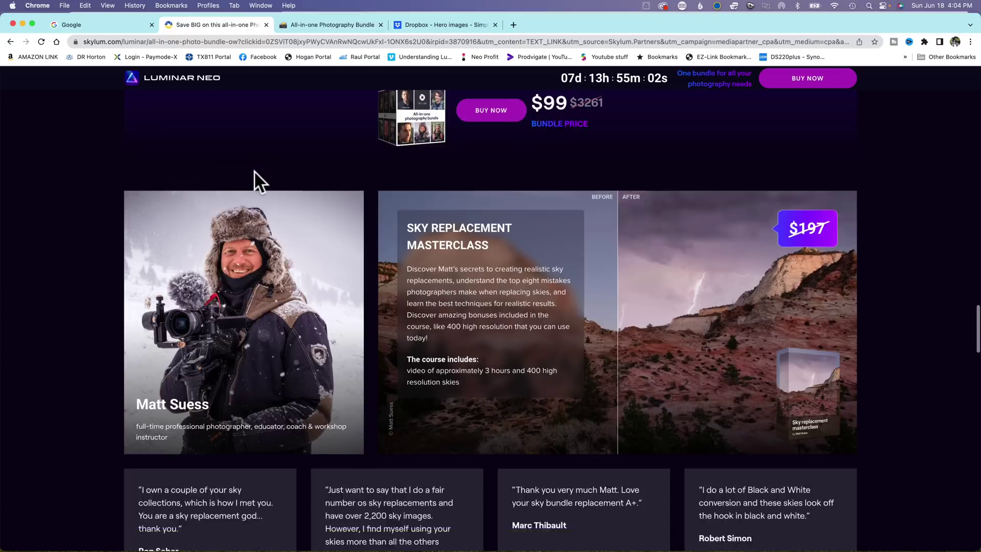
{"action": "scroll", "coordinate": [253, 171], "scroll_direction": "down", "scroll_amount": 5}
{"action": "scroll", "coordinate": [253, 170], "scroll_direction": "up", "scroll_amount": 9}
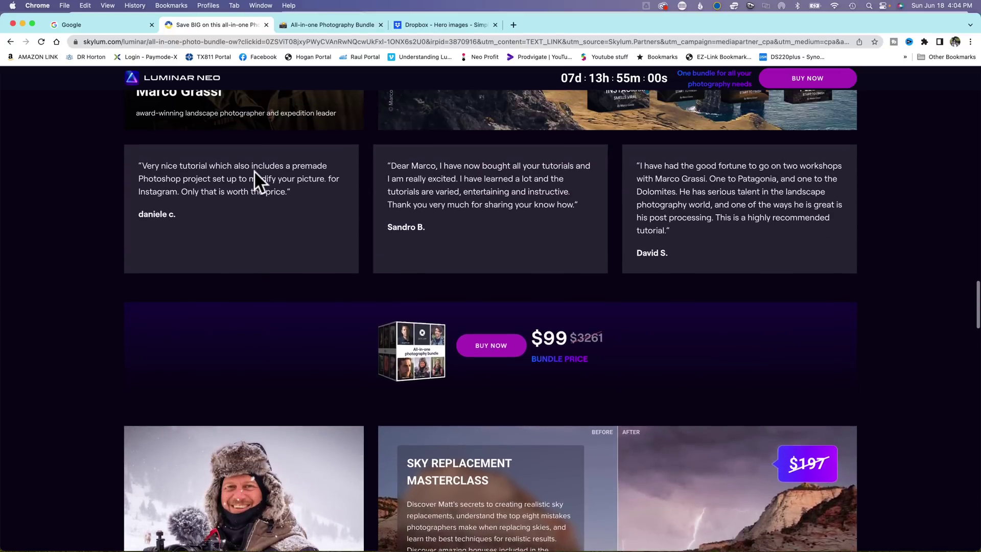
{"action": "scroll", "coordinate": [254, 170], "scroll_direction": "up", "scroll_amount": 15}
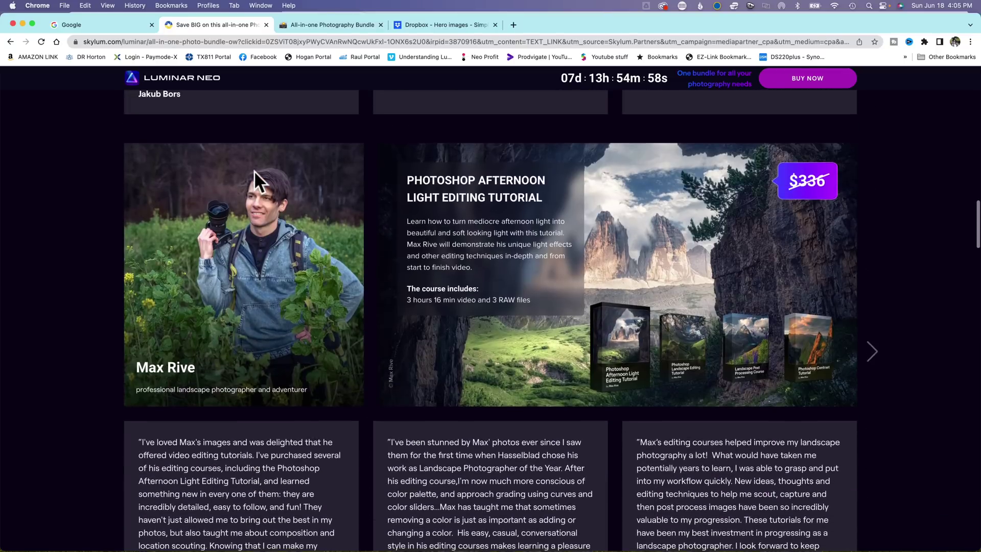
{"action": "scroll", "coordinate": [253, 171], "scroll_direction": "up", "scroll_amount": 9}
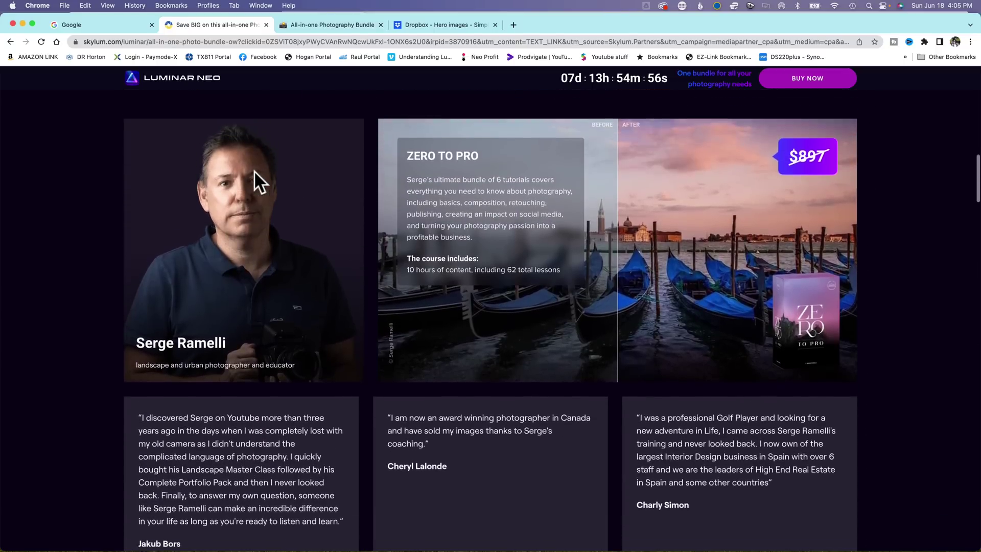
{"action": "scroll", "coordinate": [254, 181], "scroll_direction": "up", "scroll_amount": 1}
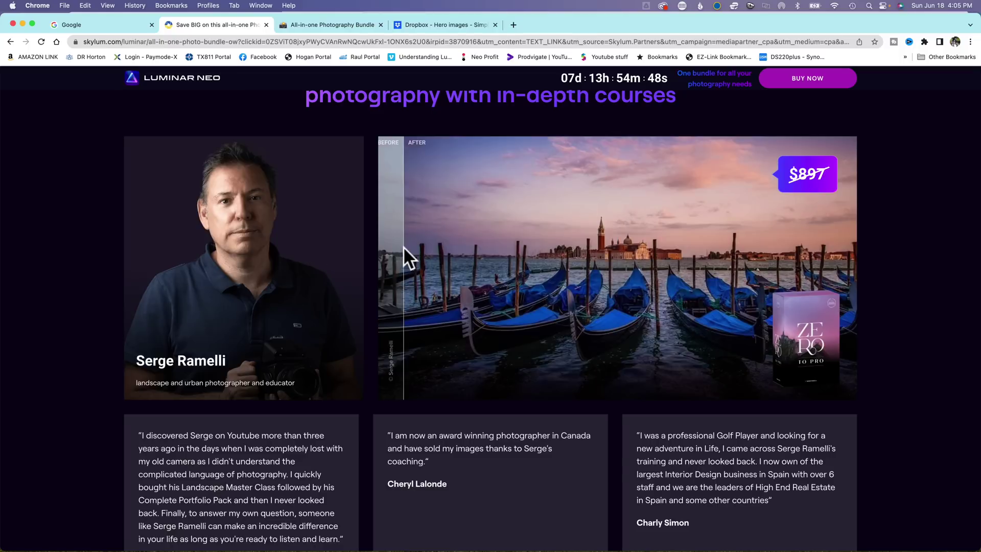
{"action": "scroll", "coordinate": [403, 246], "scroll_direction": "up", "scroll_amount": 2}
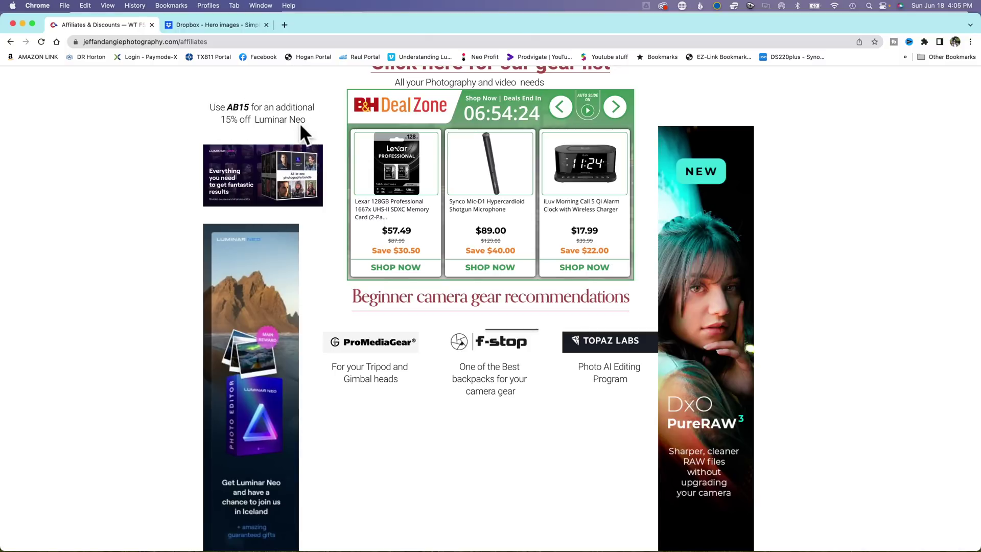
- Claim the free 10 magnificent Skies gift on the Luminar Neo pricing page, then close it
{"action": "scroll", "coordinate": [279, 124], "scroll_direction": "down", "scroll_amount": 5}
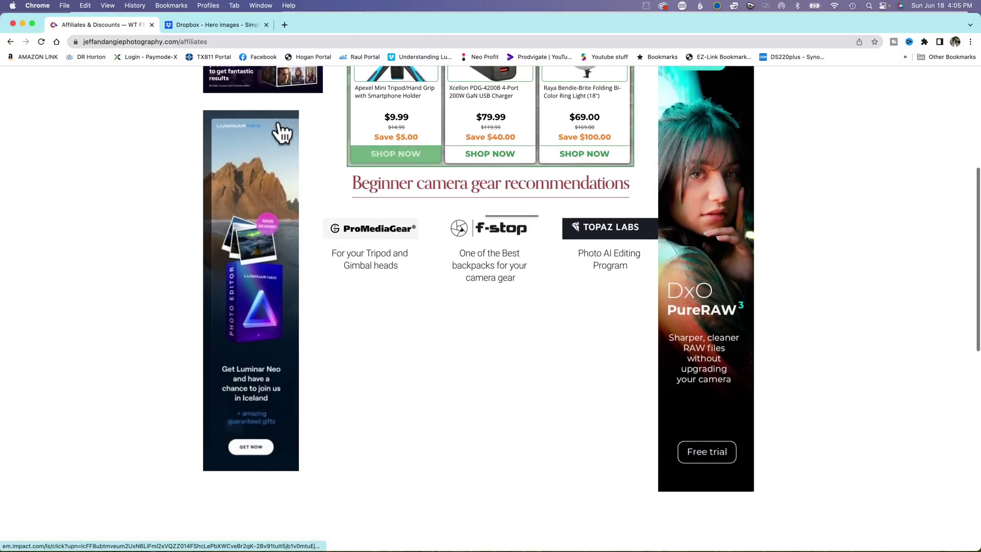
{"action": "scroll", "coordinate": [274, 143], "scroll_direction": "up", "scroll_amount": 2}
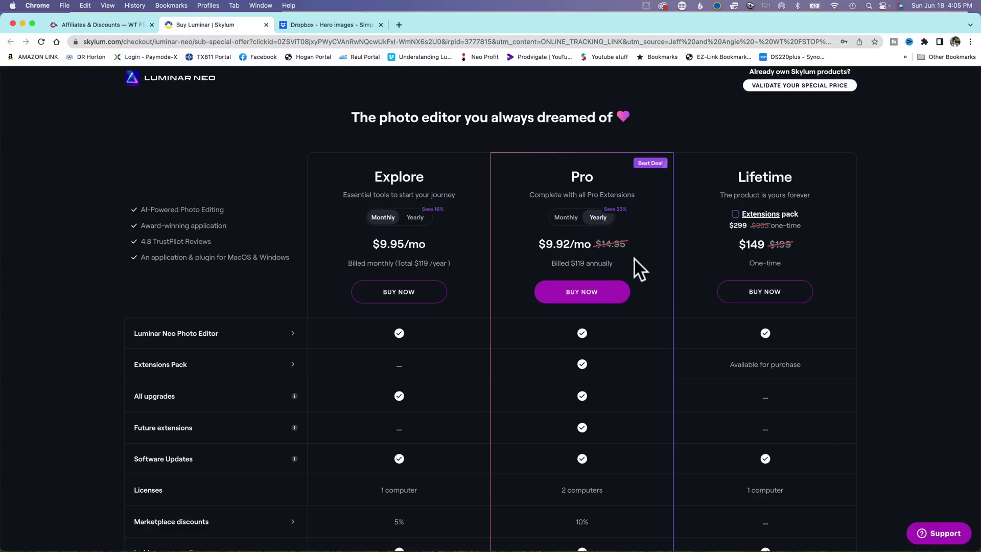
{"action": "scroll", "coordinate": [634, 257], "scroll_direction": "down", "scroll_amount": 1}
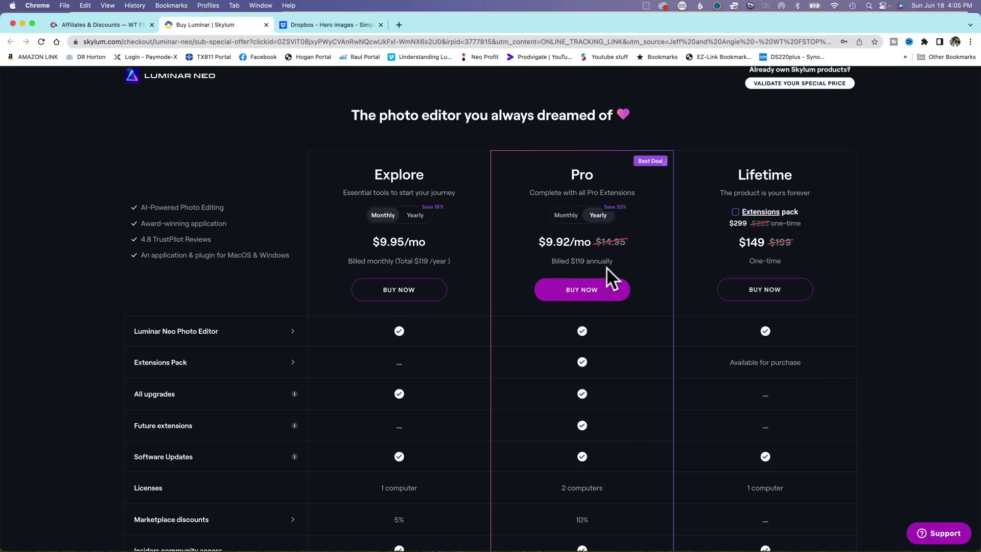
{"action": "scroll", "coordinate": [606, 267], "scroll_direction": "down", "scroll_amount": 3}
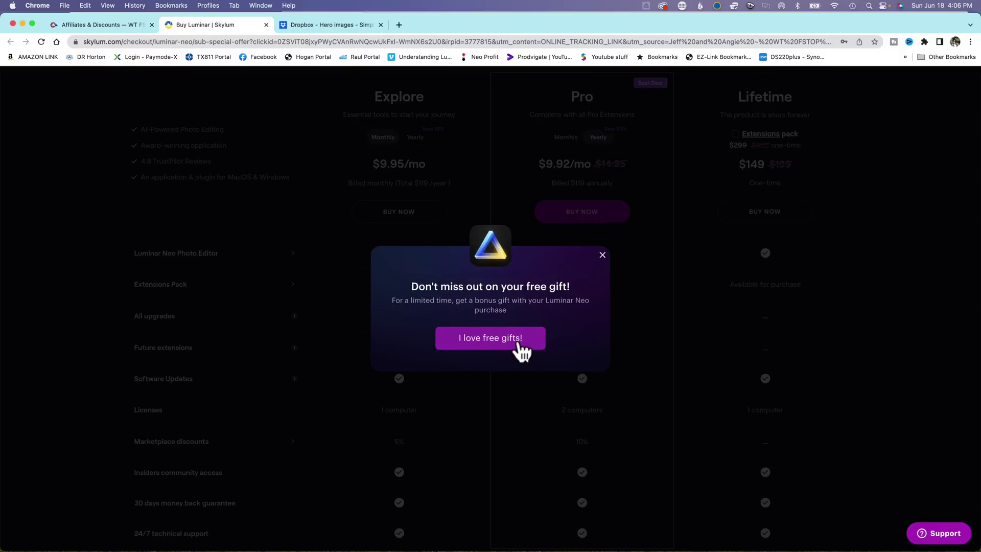
{"action": "left_click", "coordinate": [507, 344]}
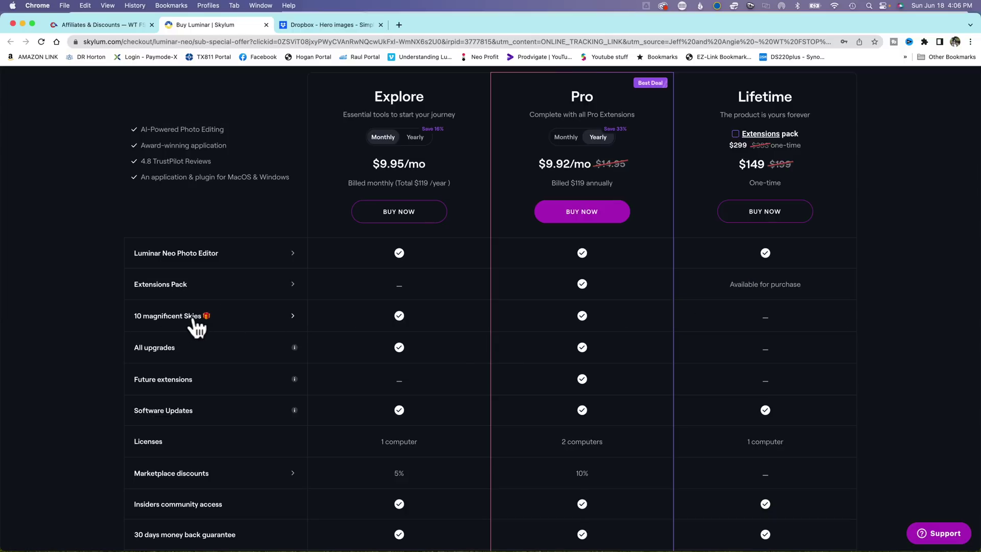
{"action": "scroll", "coordinate": [608, 271], "scroll_direction": "up", "scroll_amount": 1}
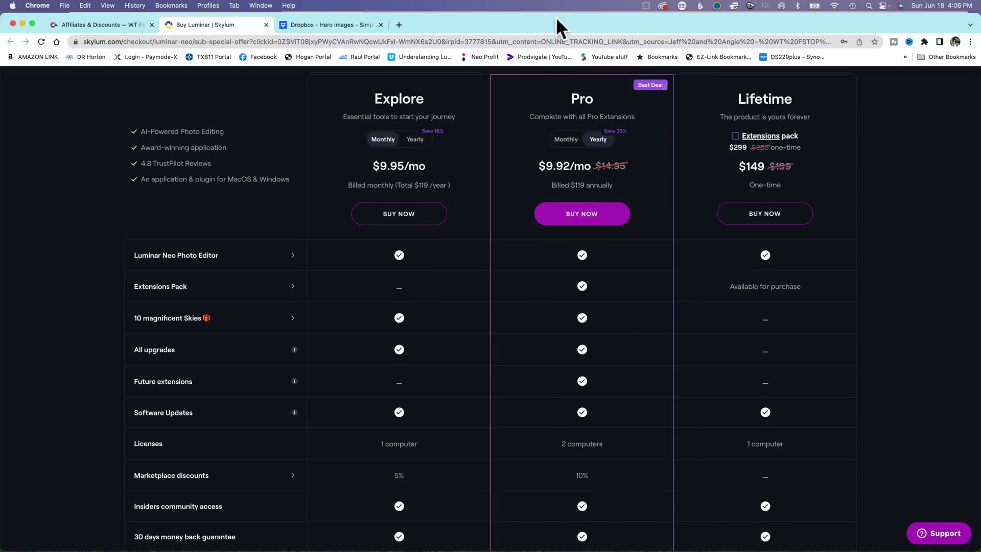
{"action": "left_click", "coordinate": [266, 25]}
{"action": "scroll", "coordinate": [574, 146], "scroll_direction": "up", "scroll_amount": 5}
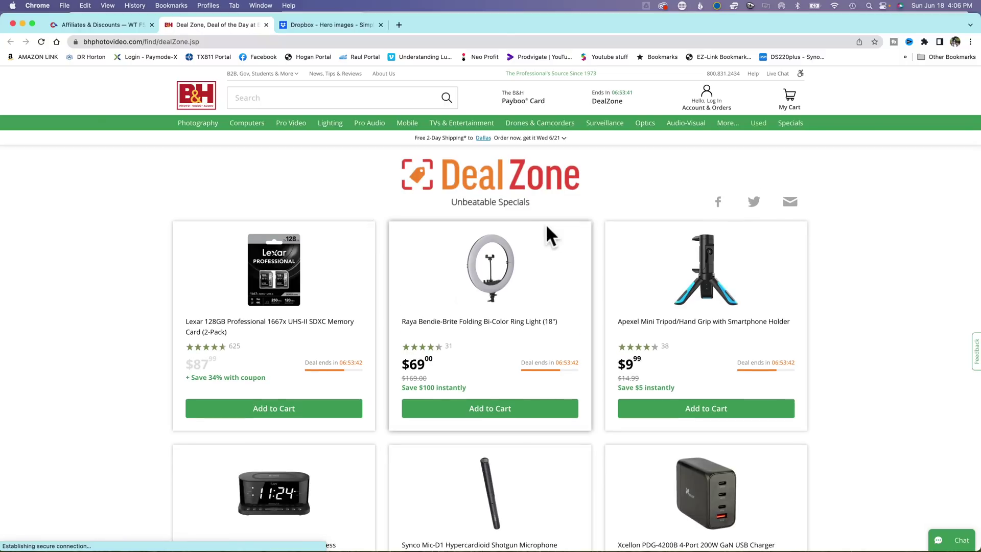
- Scroll down through the B&H Deal Zone discounted products and back up
{"action": "scroll", "coordinate": [550, 236], "scroll_direction": "down", "scroll_amount": 3}
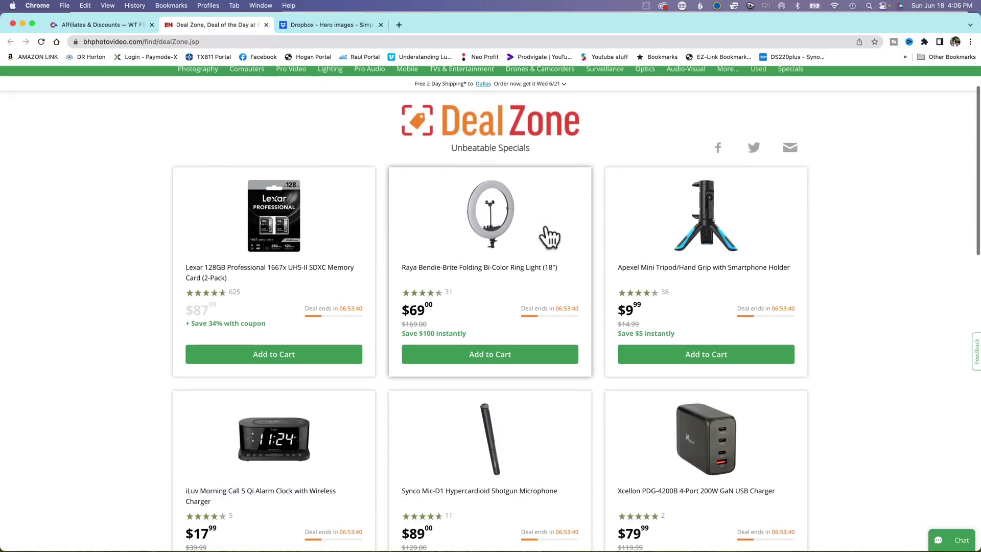
{"action": "scroll", "coordinate": [550, 236], "scroll_direction": "down", "scroll_amount": 10}
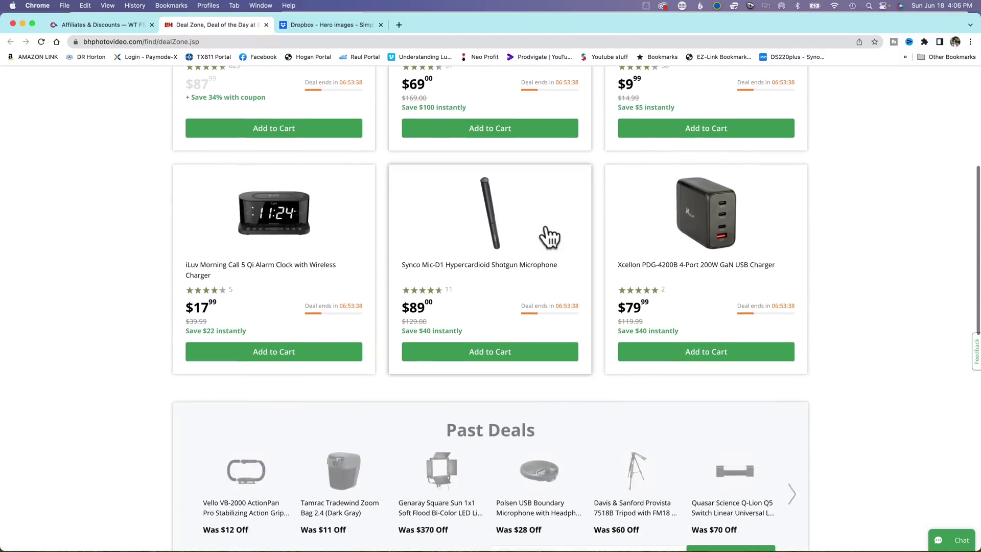
{"action": "scroll", "coordinate": [549, 237], "scroll_direction": "down", "scroll_amount": 8}
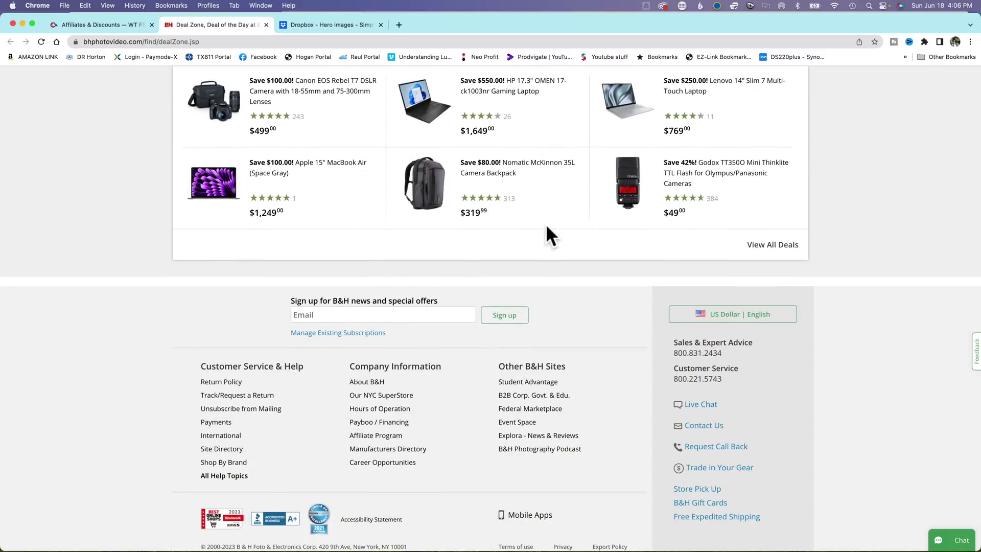
{"action": "scroll", "coordinate": [547, 227], "scroll_direction": "down", "scroll_amount": 1}
{"action": "scroll", "coordinate": [546, 225], "scroll_direction": "up", "scroll_amount": 20}
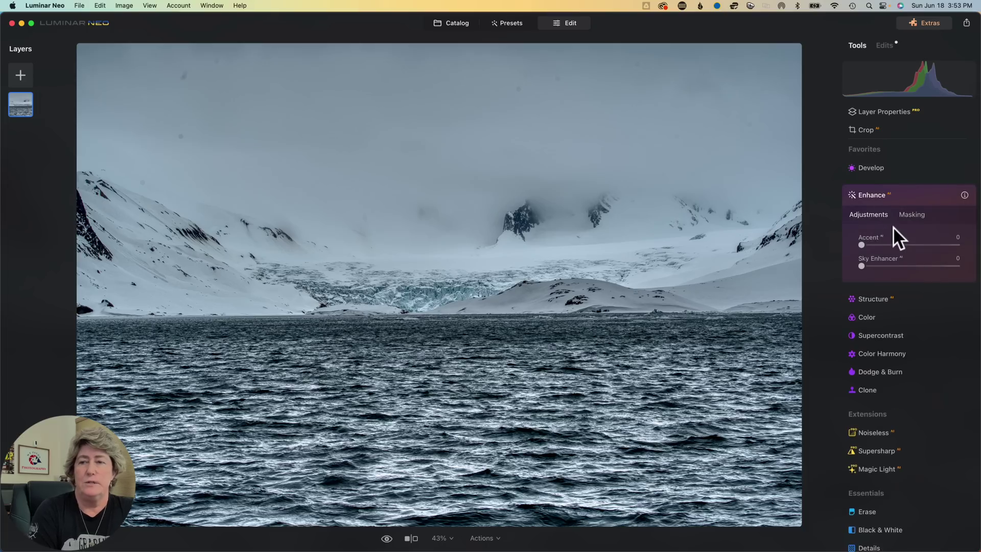
- Raise Accent to 27, inspect it in a zoomed before/after split view, then open Structure
{"action": "left_click_drag", "start_coordinate": [865, 244], "coordinate": [888, 247]}
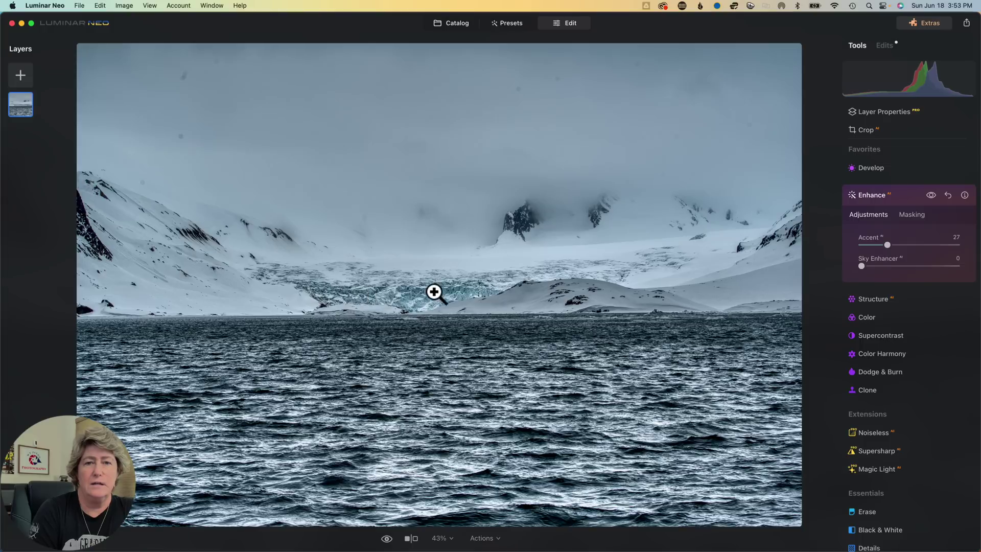
{"action": "scroll", "coordinate": [919, 204], "scroll_direction": "down", "scroll_amount": 1}
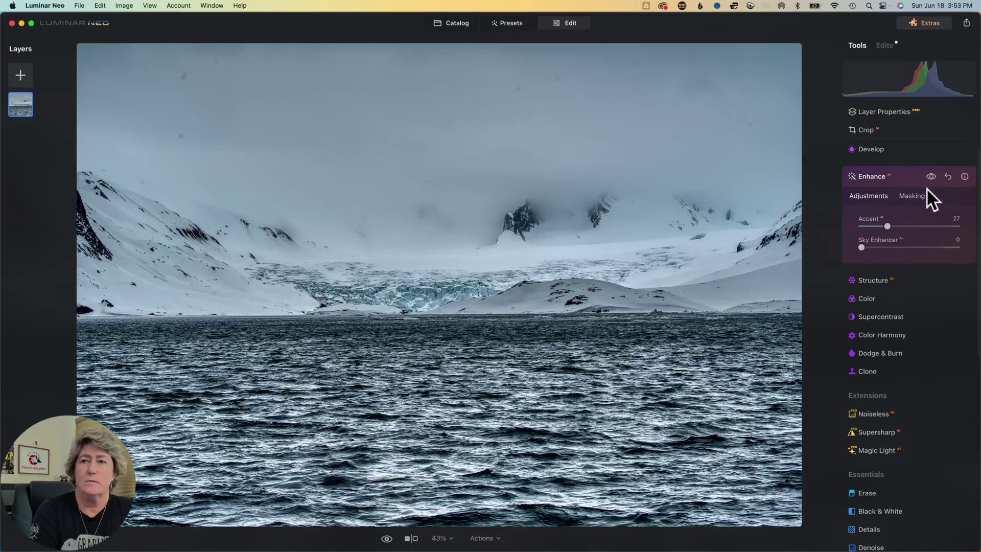
{"action": "left_click", "coordinate": [412, 540]}
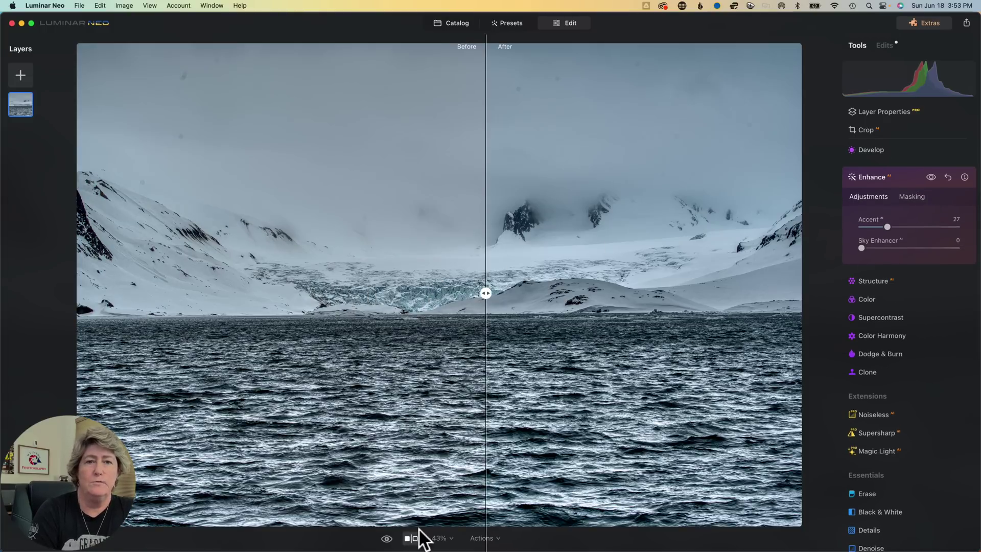
{"action": "left_click", "coordinate": [486, 336]}
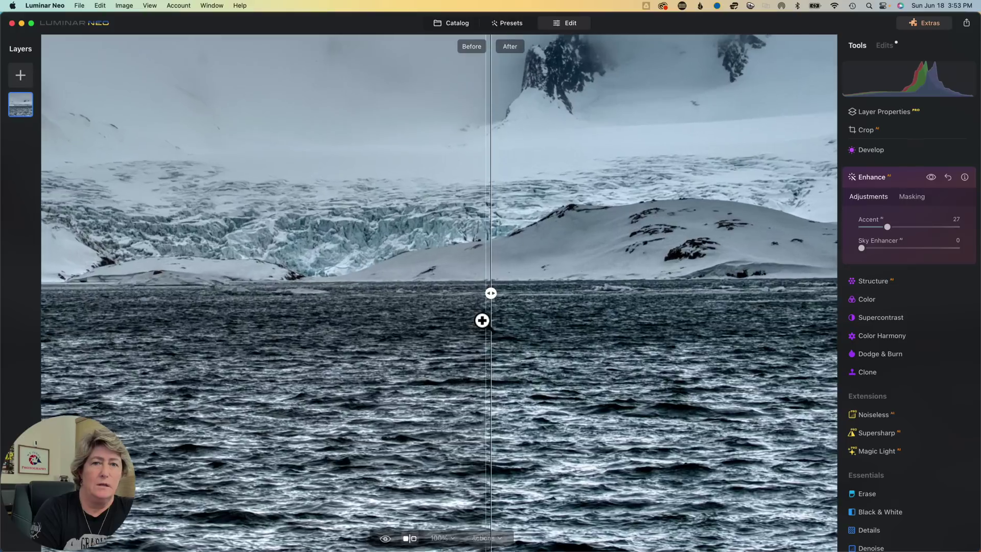
{"action": "left_click", "coordinate": [485, 323]}
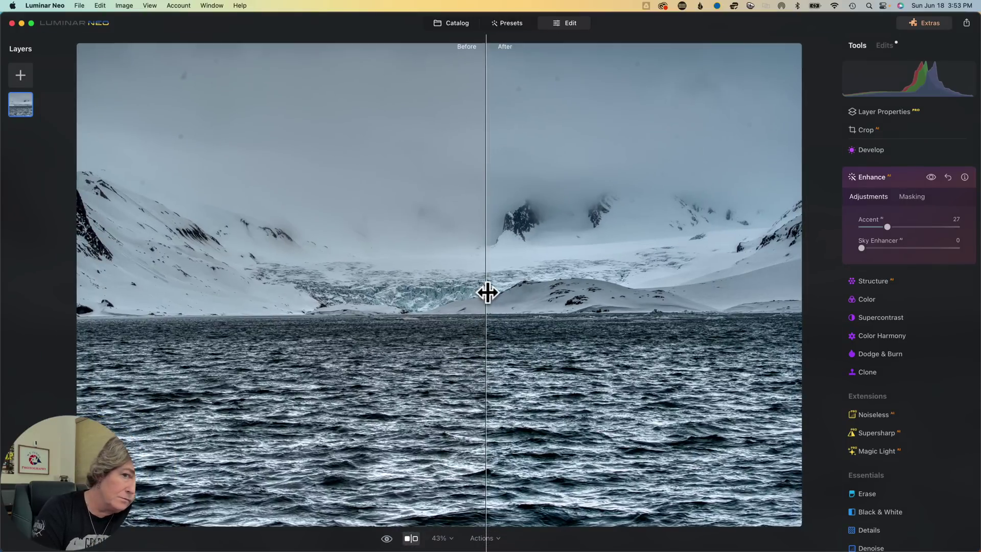
{"action": "left_click_drag", "start_coordinate": [486, 292], "coordinate": [360, 291]}
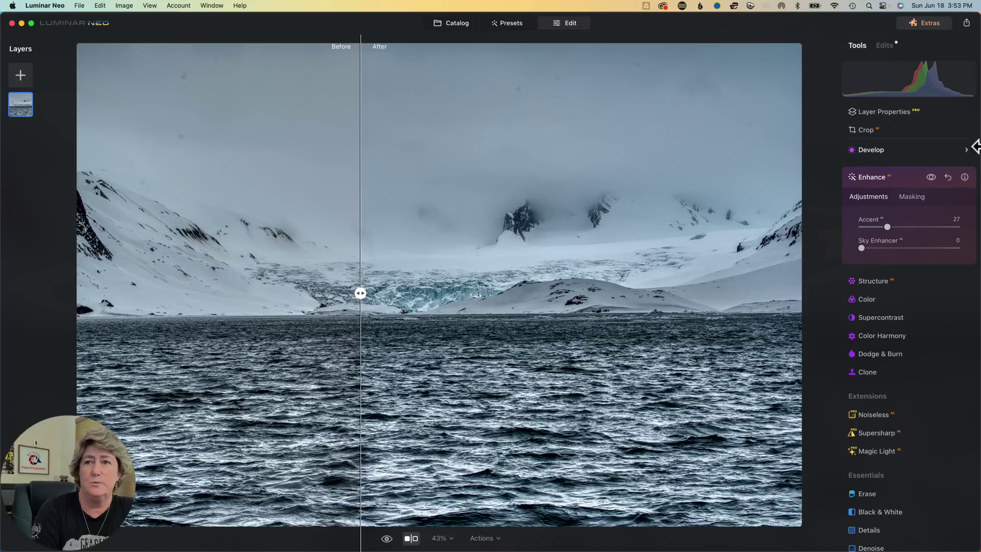
{"action": "left_click", "coordinate": [410, 543]}
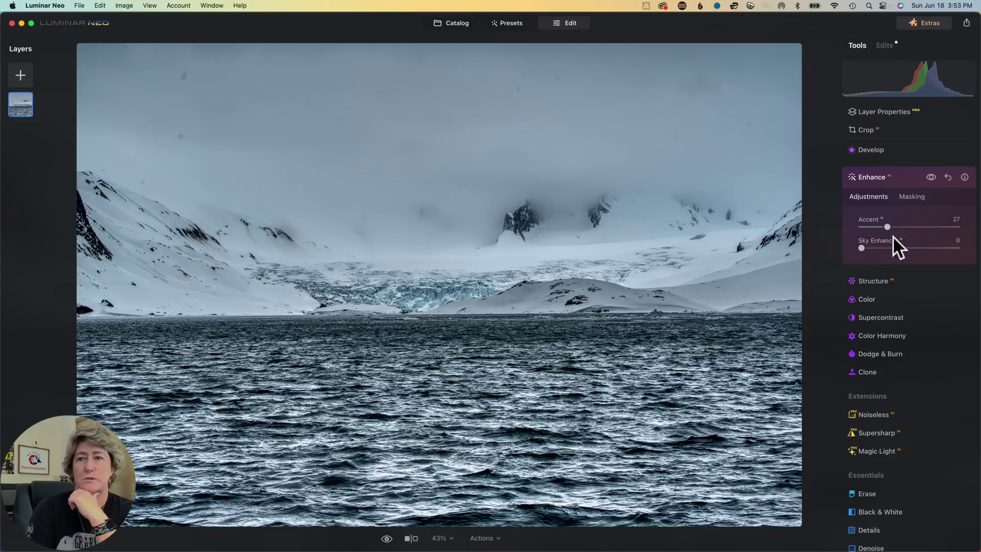
{"action": "left_click", "coordinate": [872, 279]}
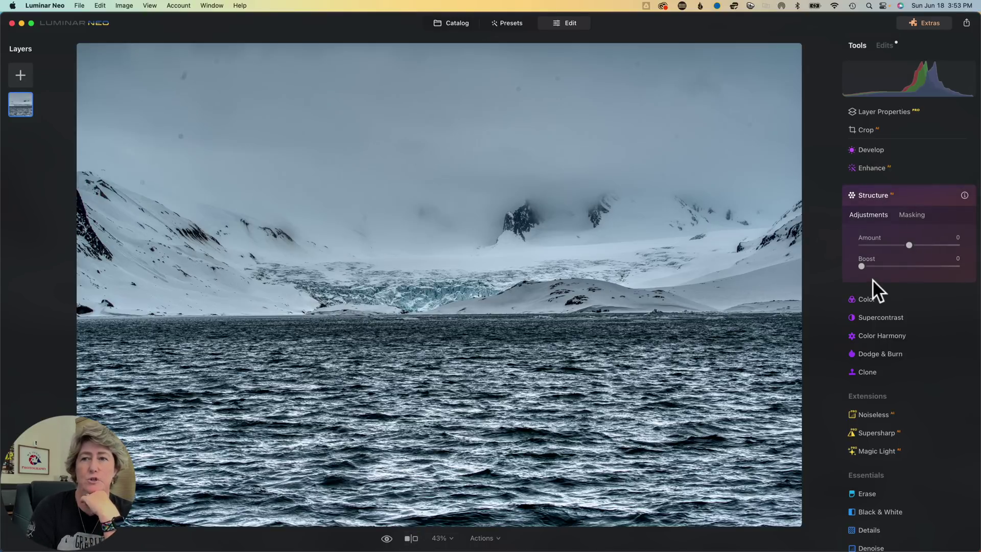
- Start a brush mask for Structure by painting over the glacier
{"action": "left_click", "coordinate": [914, 214]}
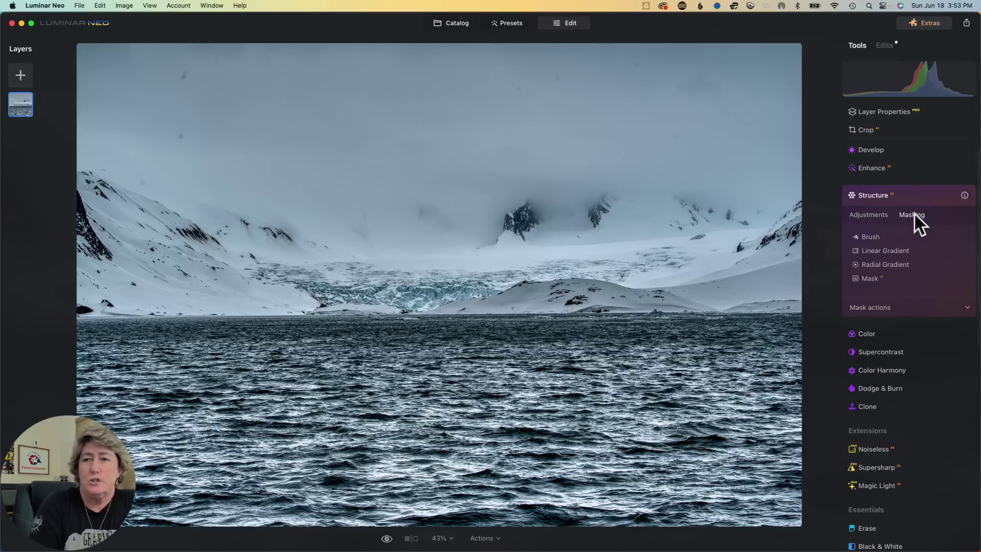
{"action": "left_click", "coordinate": [871, 236]}
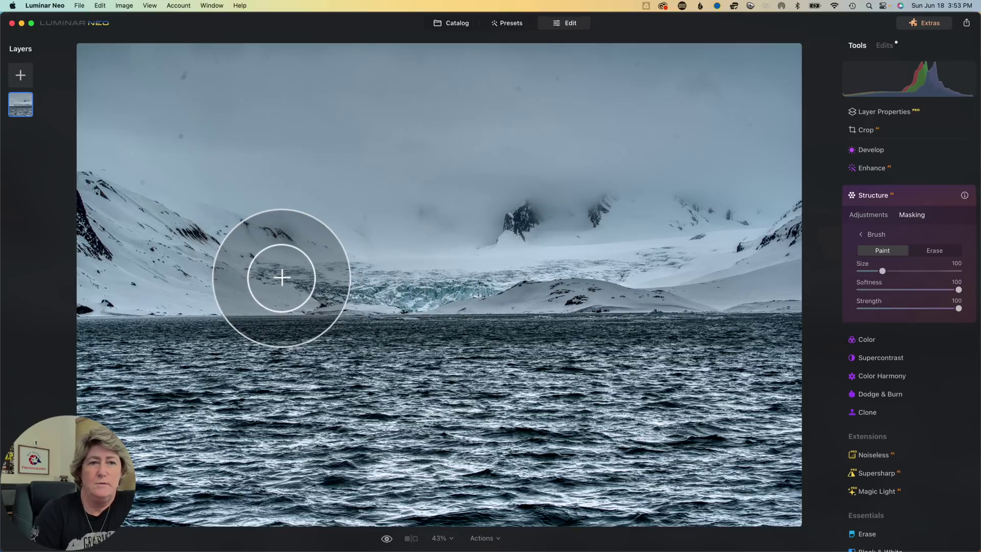
{"action": "mouse_move", "coordinate": [284, 278]}
{"action": "left_mouse_down"}
{"action": "mouse_move", "coordinate": [446, 289]}
{"action": "mouse_move", "coordinate": [549, 266]}
{"action": "mouse_move", "coordinate": [606, 266]}
{"action": "mouse_move", "coordinate": [432, 286]}
{"action": "mouse_move", "coordinate": [308, 284]}
{"action": "left_mouse_up"}
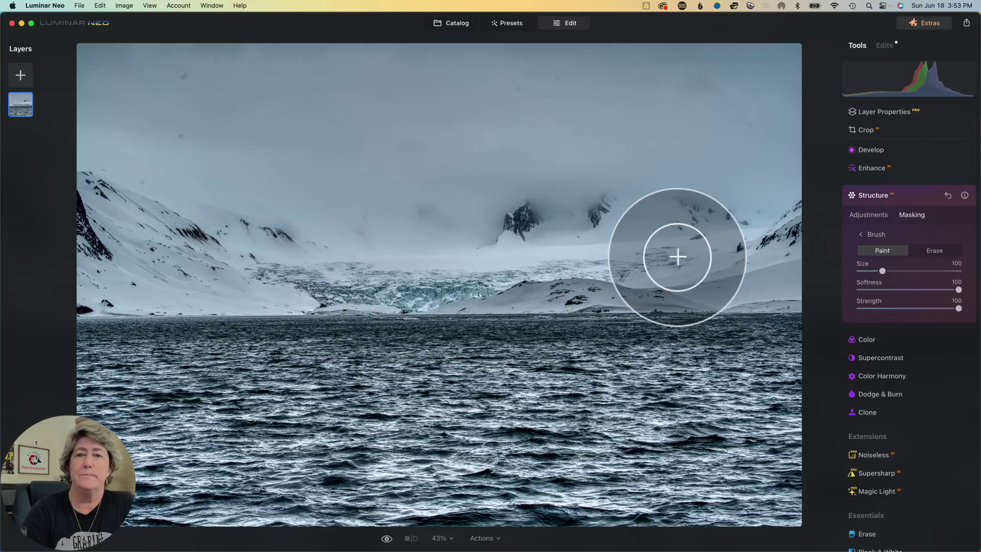
- Erase the Structure brush mask from the water and return to the Structure sliders
{"action": "left_click", "coordinate": [939, 248]}
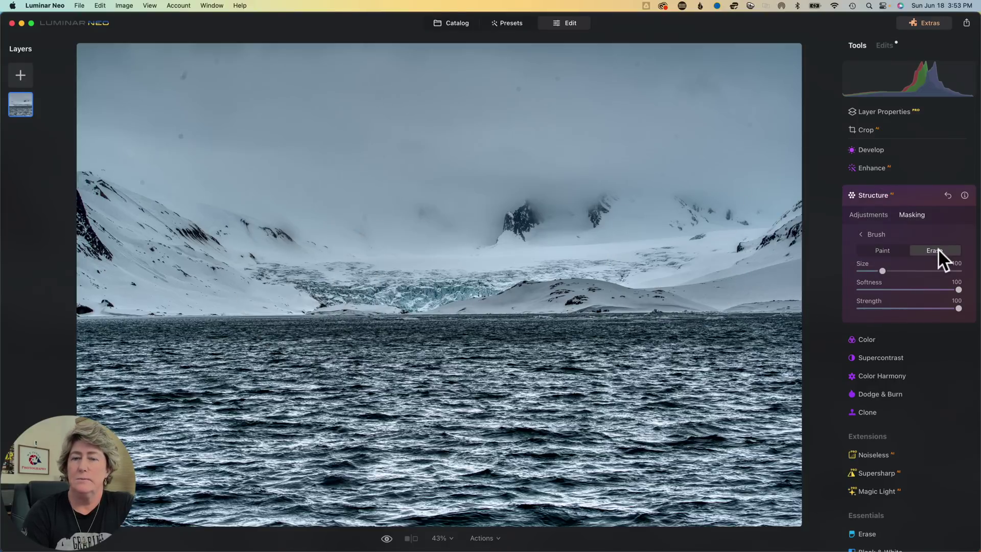
{"action": "mouse_move", "coordinate": [634, 228]}
{"action": "left_mouse_down"}
{"action": "mouse_move", "coordinate": [639, 235]}
{"action": "mouse_move", "coordinate": [434, 228]}
{"action": "mouse_move", "coordinate": [416, 232]}
{"action": "mouse_move", "coordinate": [464, 235]}
{"action": "mouse_move", "coordinate": [414, 241]}
{"action": "mouse_move", "coordinate": [268, 224]}
{"action": "mouse_move", "coordinate": [263, 236]}
{"action": "left_mouse_up"}
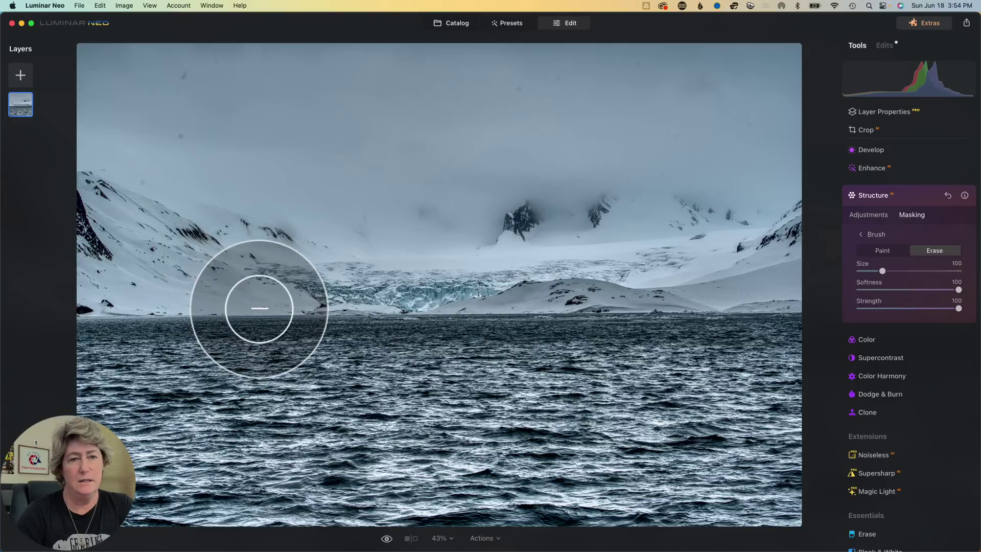
{"action": "left_click_drag", "start_coordinate": [260, 306], "coordinate": [312, 328]}
{"action": "mouse_move", "coordinate": [462, 342]}
{"action": "left_mouse_down"}
{"action": "mouse_move", "coordinate": [345, 343]}
{"action": "mouse_move", "coordinate": [603, 344]}
{"action": "left_mouse_up"}
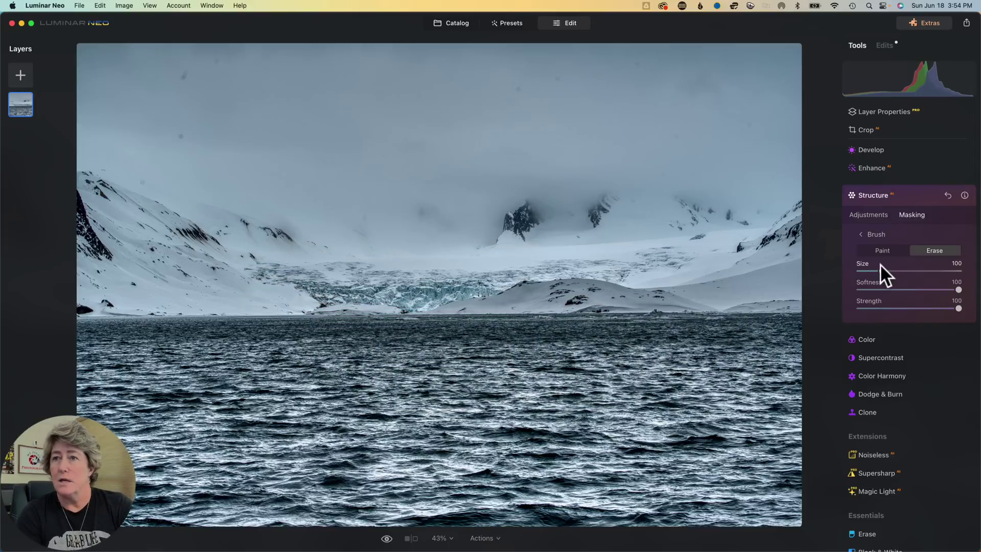
{"action": "left_click", "coordinate": [874, 215]}
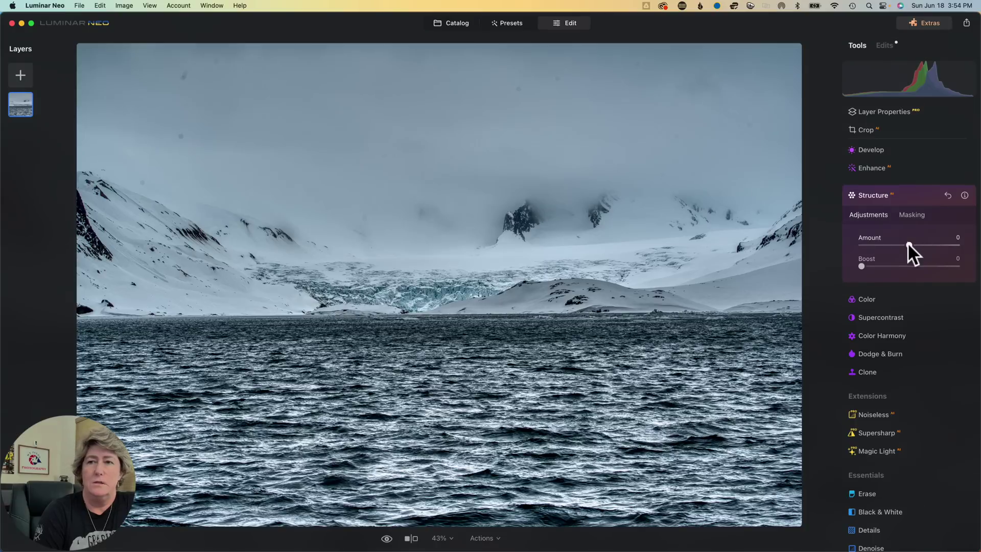
- Set Structure Amount to 12, checking detail zoomed in, then collapse the Structure tool
{"action": "left_click_drag", "start_coordinate": [908, 242], "coordinate": [922, 245]}
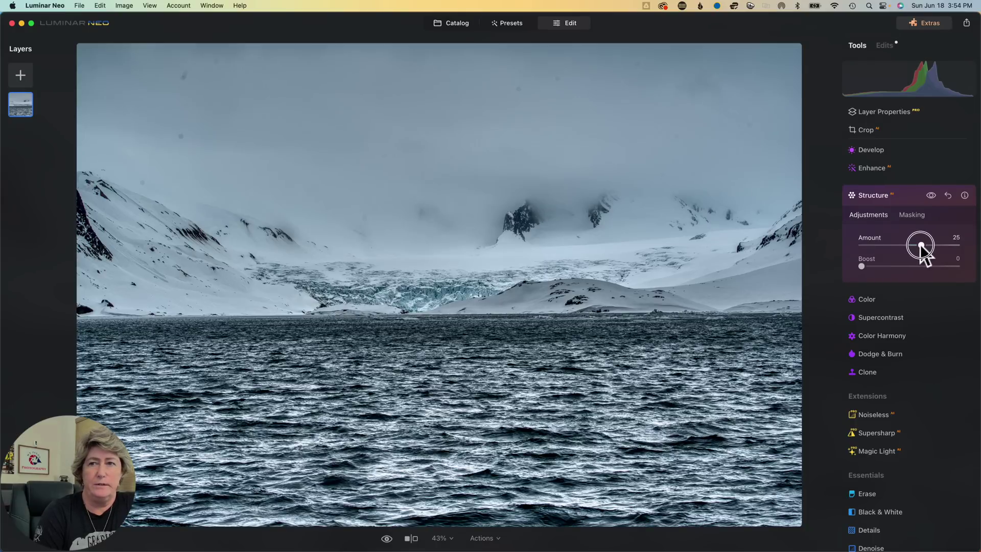
{"action": "left_click", "coordinate": [423, 292]}
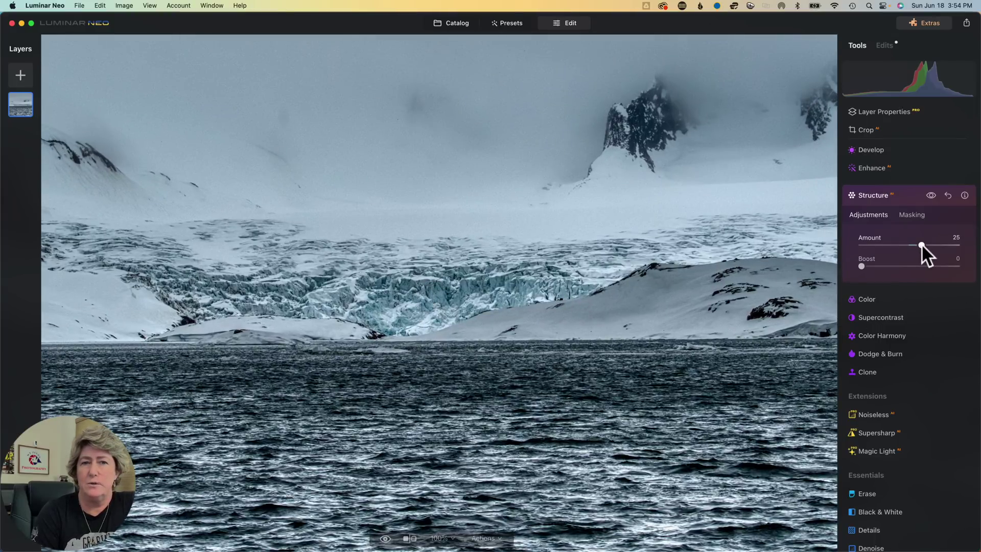
{"action": "mouse_move", "coordinate": [922, 244]}
{"action": "left_mouse_down"}
{"action": "mouse_move", "coordinate": [964, 248]}
{"action": "mouse_move", "coordinate": [917, 251]}
{"action": "left_mouse_up"}
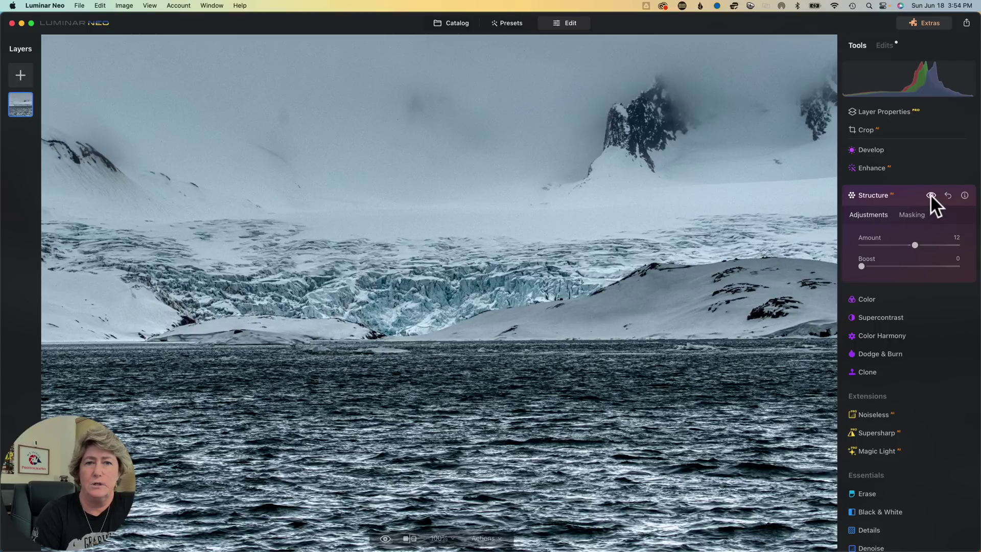
{"action": "left_click", "coordinate": [562, 261]}
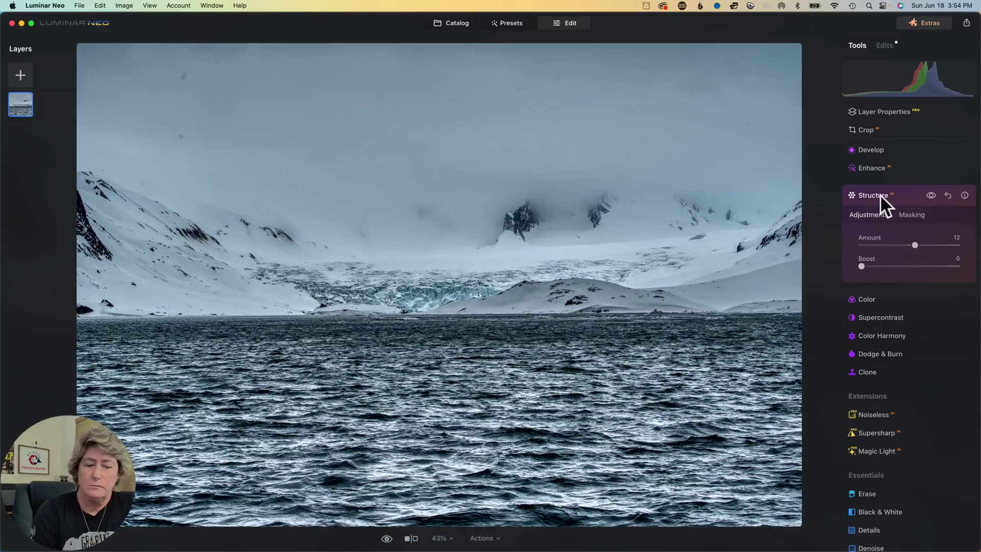
{"action": "left_click", "coordinate": [880, 194]}
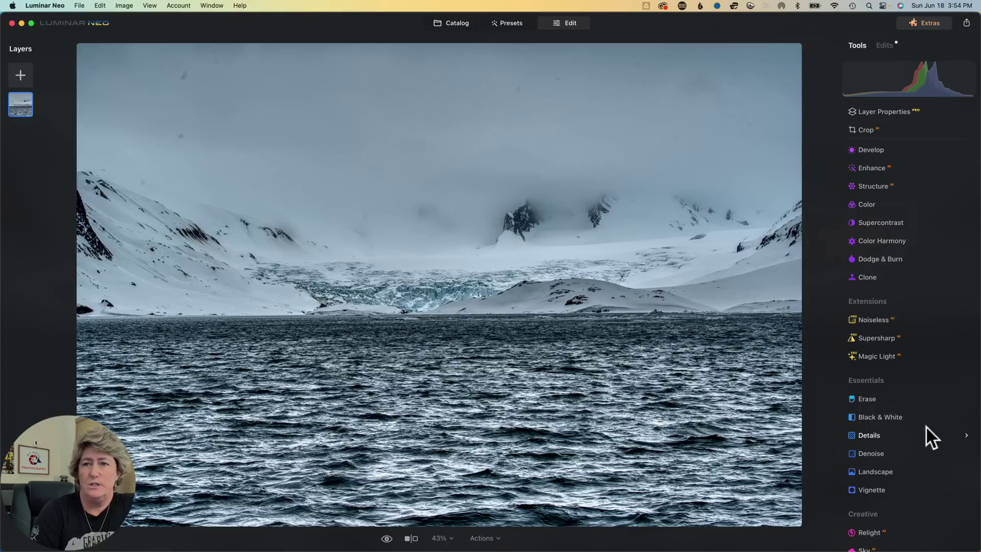
- Run Remove Dust Spots in the Erase tool, then collapse the Erase panel
{"action": "left_click", "coordinate": [867, 399]}
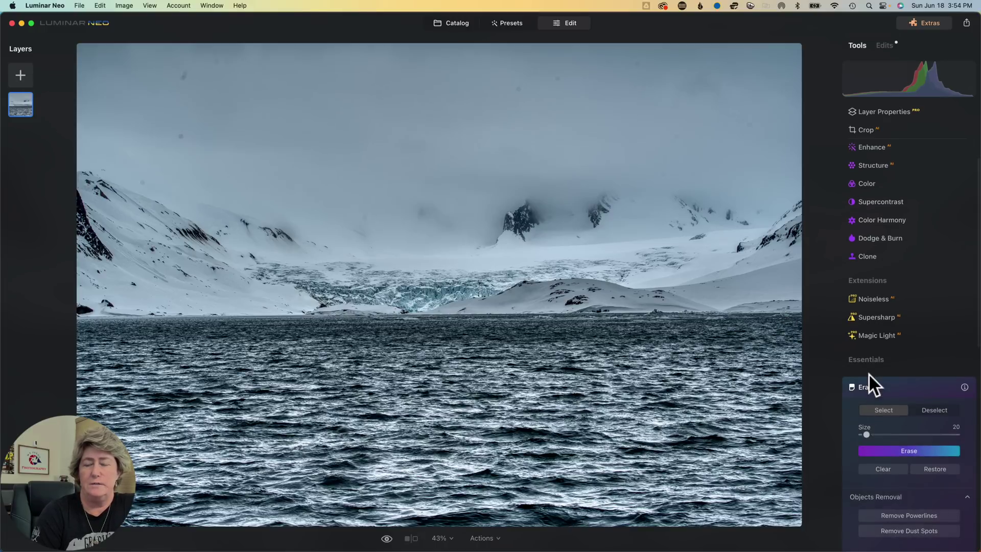
{"action": "scroll", "coordinate": [869, 373], "scroll_direction": "down", "scroll_amount": 3}
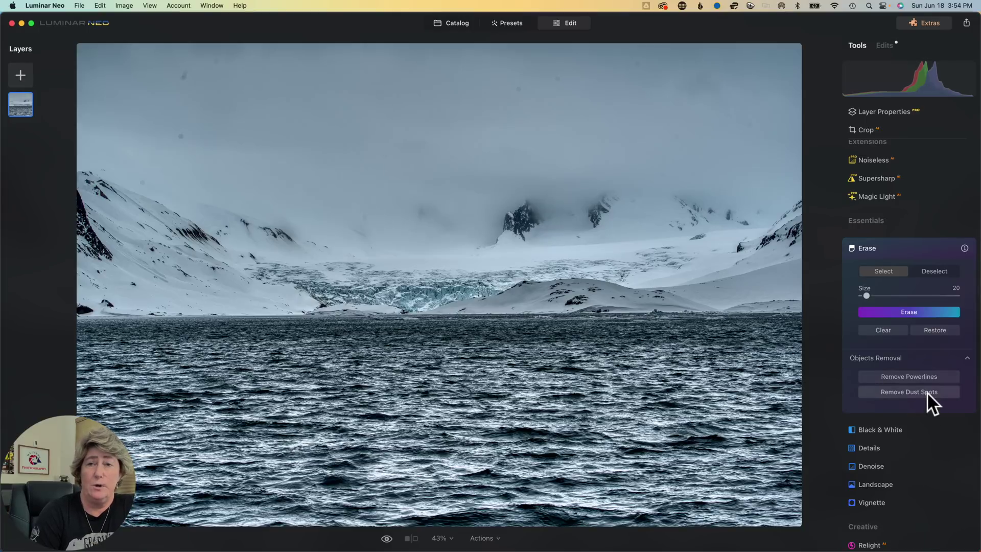
{"action": "left_click", "coordinate": [927, 391]}
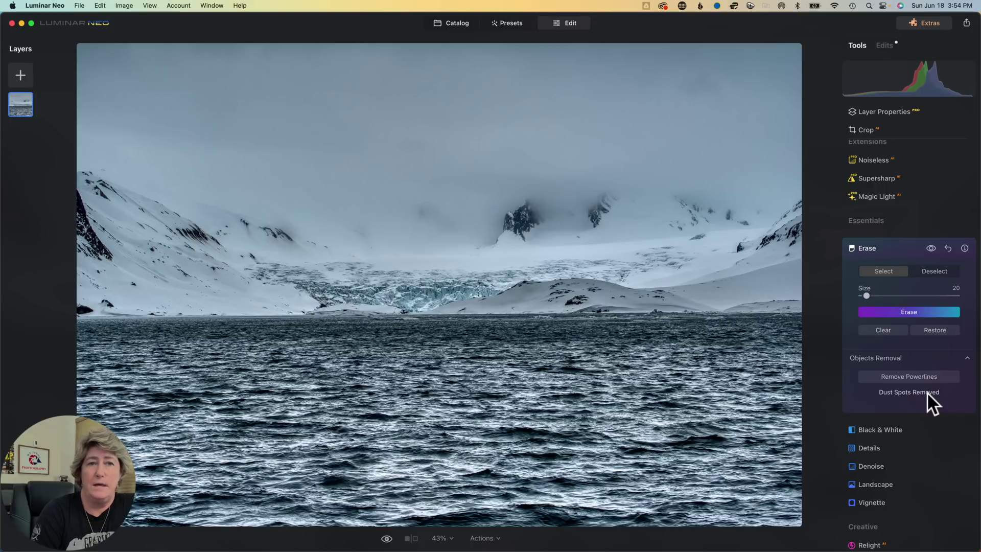
{"action": "left_click", "coordinate": [892, 248]}
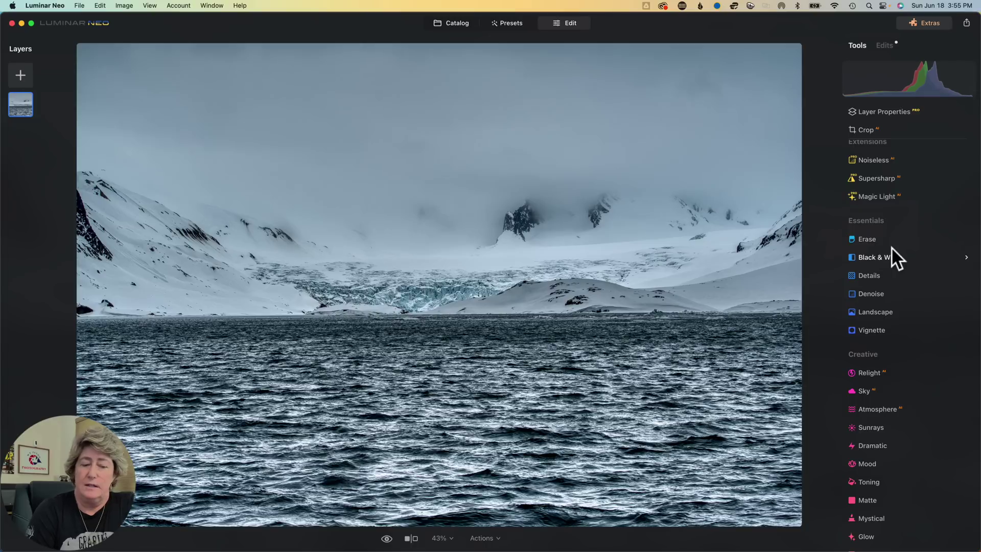
- Set the Glow type to Orton Effect Soft
{"action": "scroll", "coordinate": [891, 247], "scroll_direction": "down", "scroll_amount": 5}
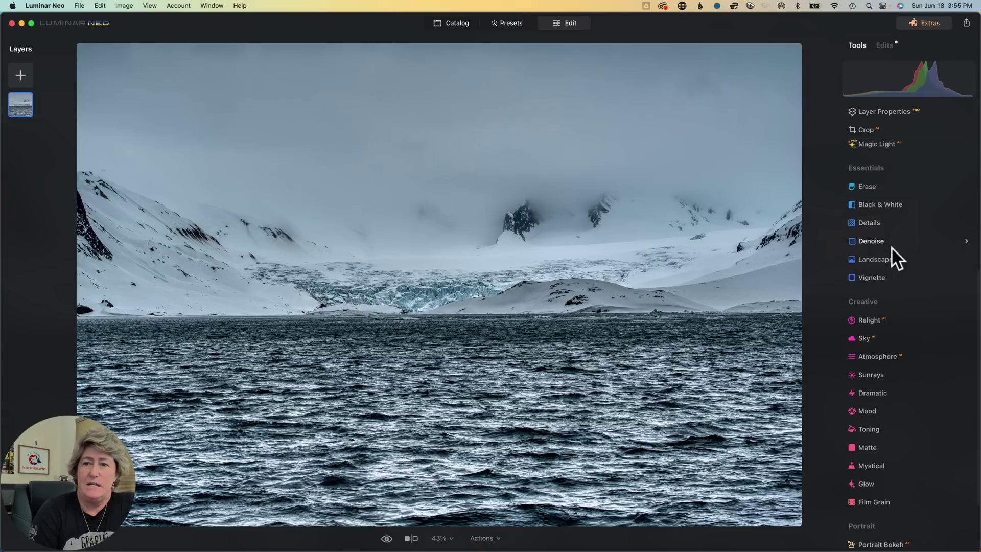
{"action": "scroll", "coordinate": [892, 247], "scroll_direction": "down", "scroll_amount": 1}
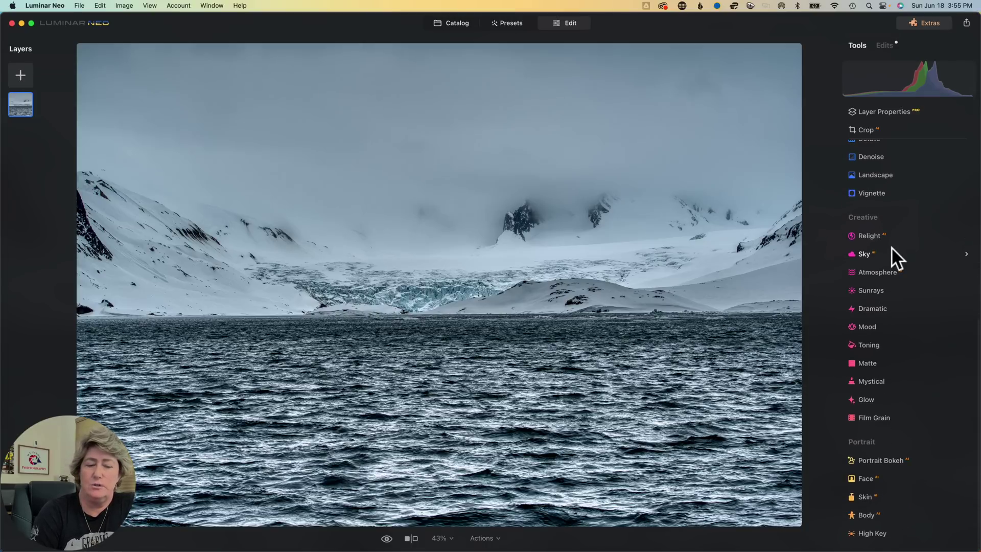
{"action": "scroll", "coordinate": [891, 247], "scroll_direction": "up", "scroll_amount": 1}
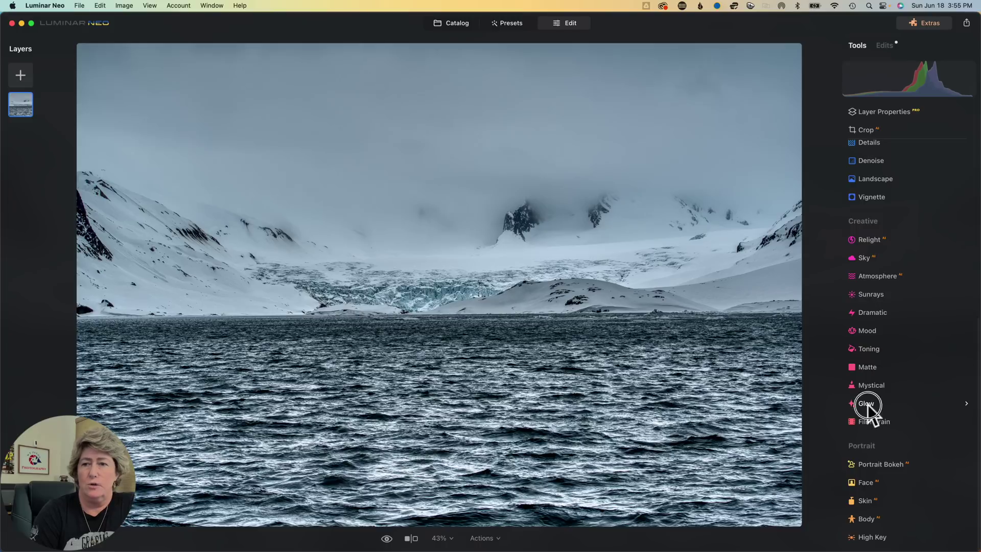
{"action": "left_click", "coordinate": [868, 404]}
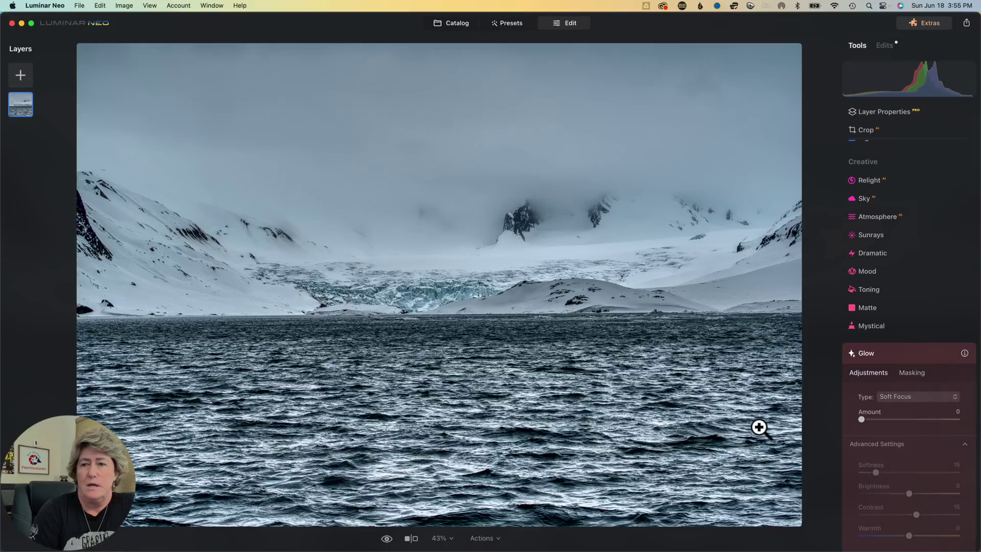
{"action": "left_click", "coordinate": [908, 396]}
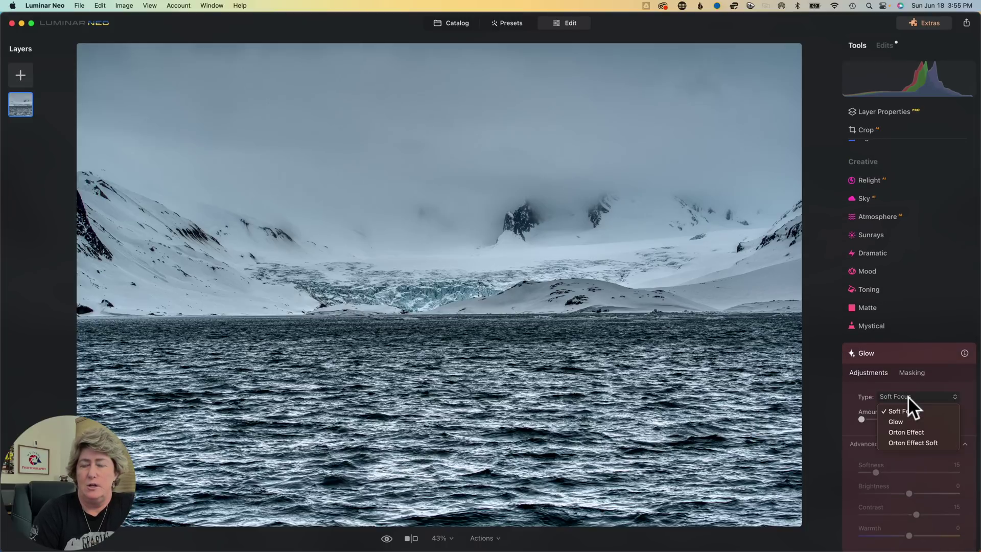
{"action": "left_click", "coordinate": [939, 442]}
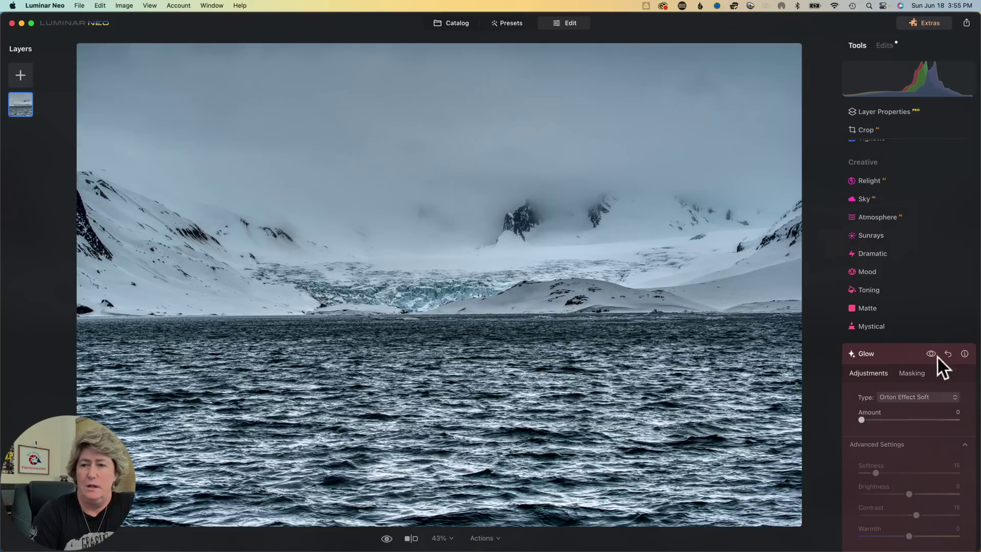
- Limit Glow with a linear gradient mask dragged up from the bottom over the water
{"action": "left_click", "coordinate": [913, 373]}
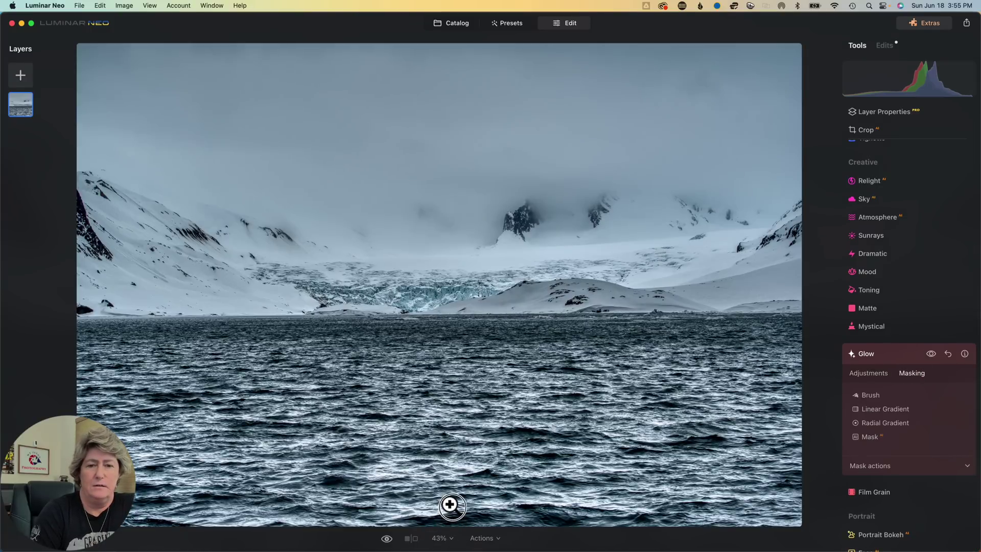
{"action": "left_click", "coordinate": [868, 410]}
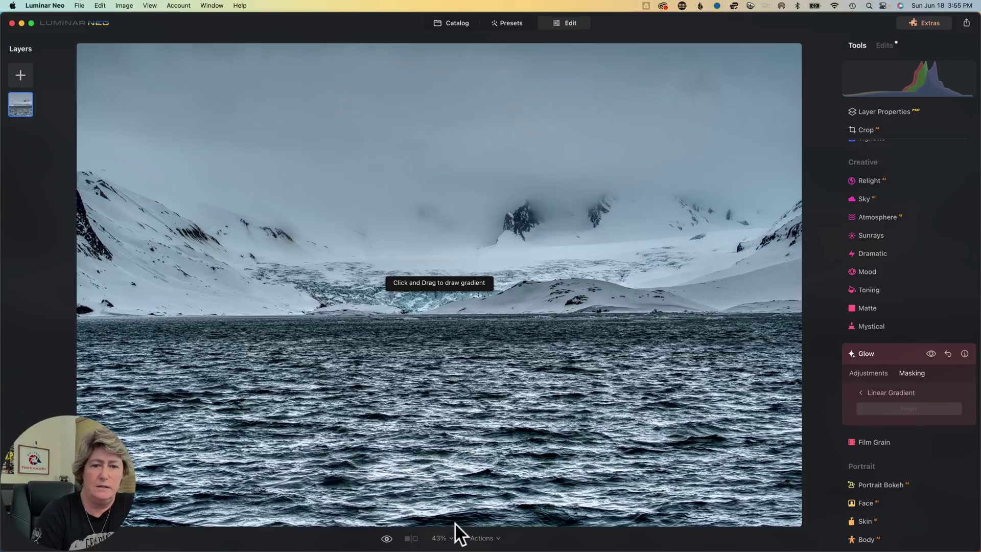
{"action": "left_click_drag", "start_coordinate": [455, 521], "coordinate": [459, 290]}
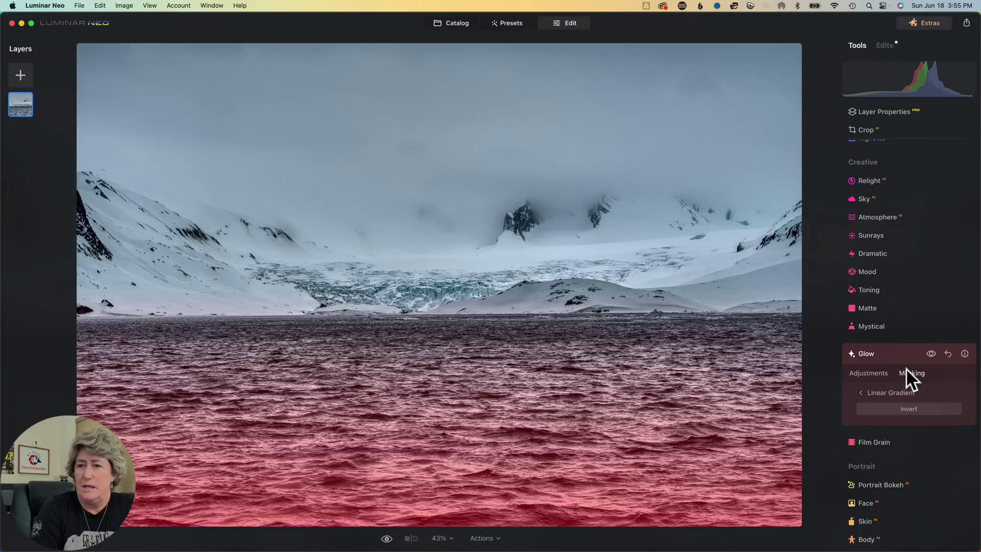
{"action": "left_click", "coordinate": [874, 373]}
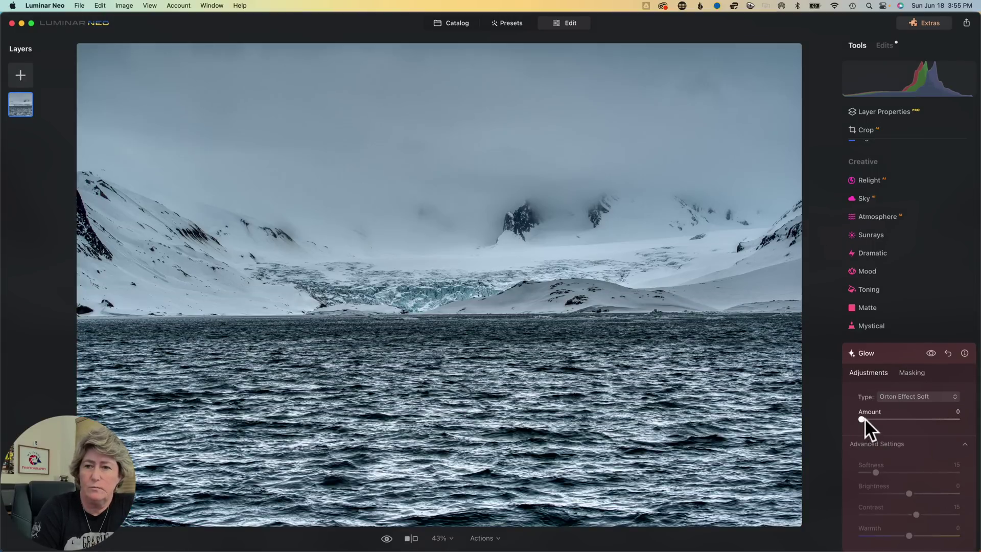
- Set Glow to Amount 100, Softness 100, Brightness -100 and Contrast -41
{"action": "left_click_drag", "start_coordinate": [864, 418], "coordinate": [963, 420]}
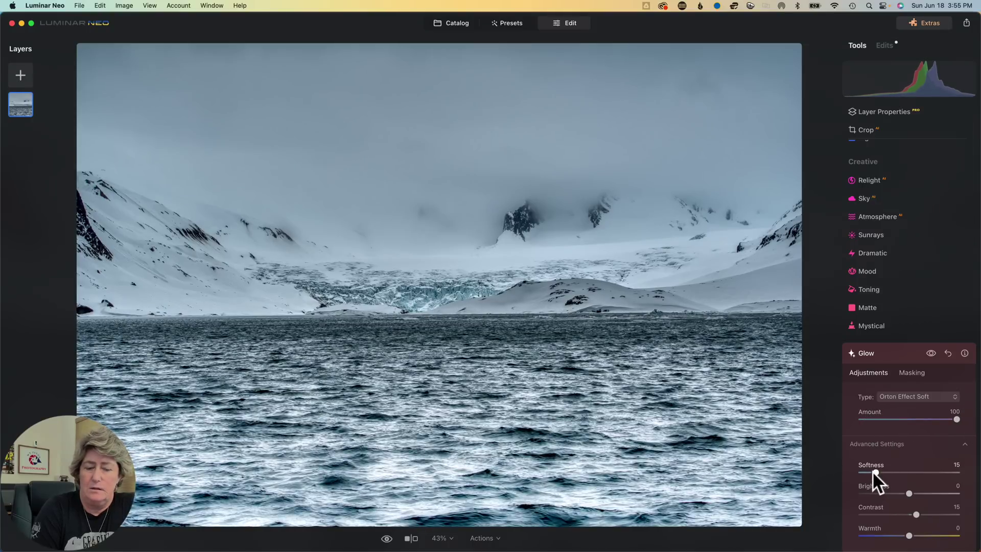
{"action": "scroll", "coordinate": [873, 473], "scroll_direction": "up", "scroll_amount": 1}
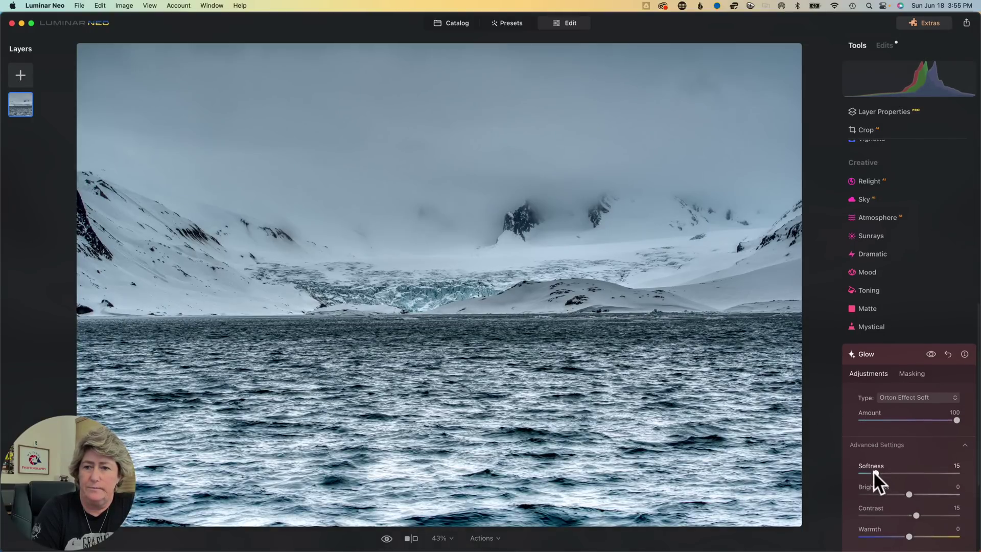
{"action": "left_click_drag", "start_coordinate": [877, 471], "coordinate": [974, 475]}
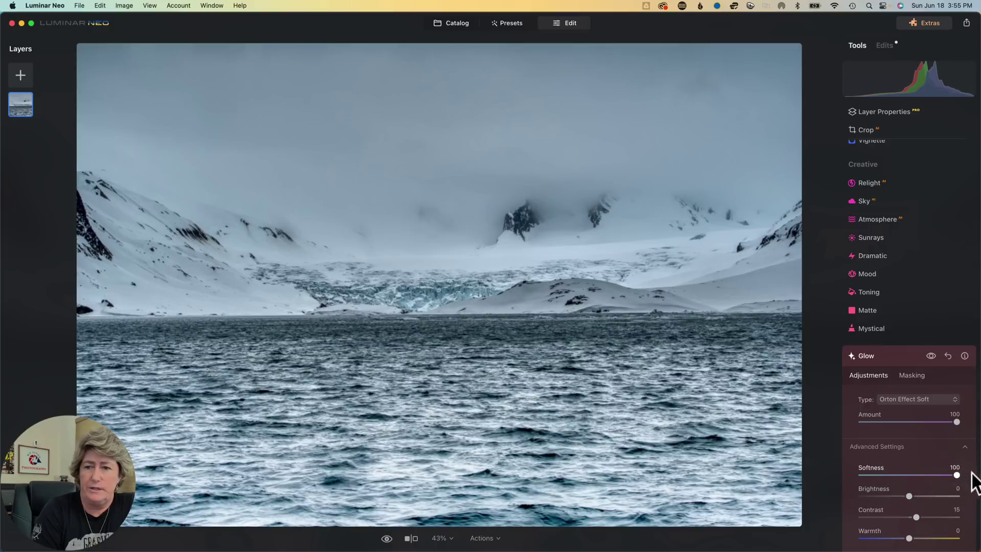
{"action": "left_click_drag", "start_coordinate": [911, 496], "coordinate": [848, 498]}
{"action": "scroll", "coordinate": [843, 497], "scroll_direction": "up", "scroll_amount": 1}
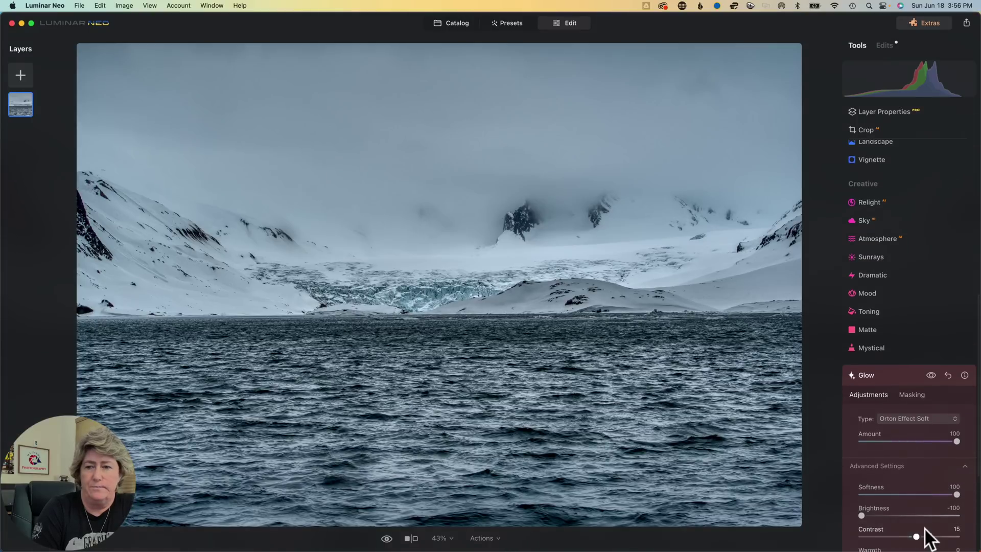
{"action": "scroll", "coordinate": [916, 510], "scroll_direction": "down", "scroll_amount": 1}
{"action": "left_click_drag", "start_coordinate": [916, 510], "coordinate": [890, 512]}
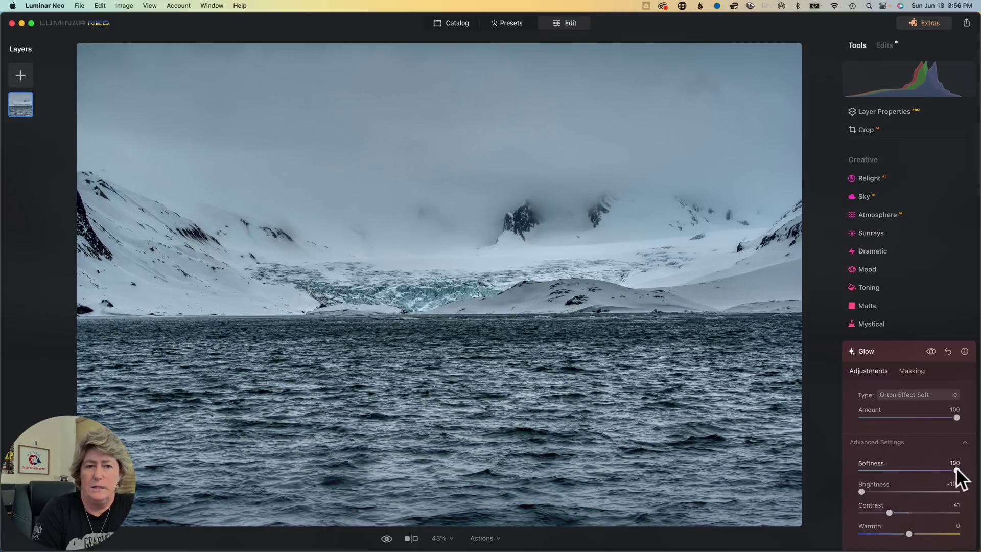
- Toggle Glow on and off to compare, then collapse its settings and start the Crop tool
{"action": "left_click", "coordinate": [931, 350]}
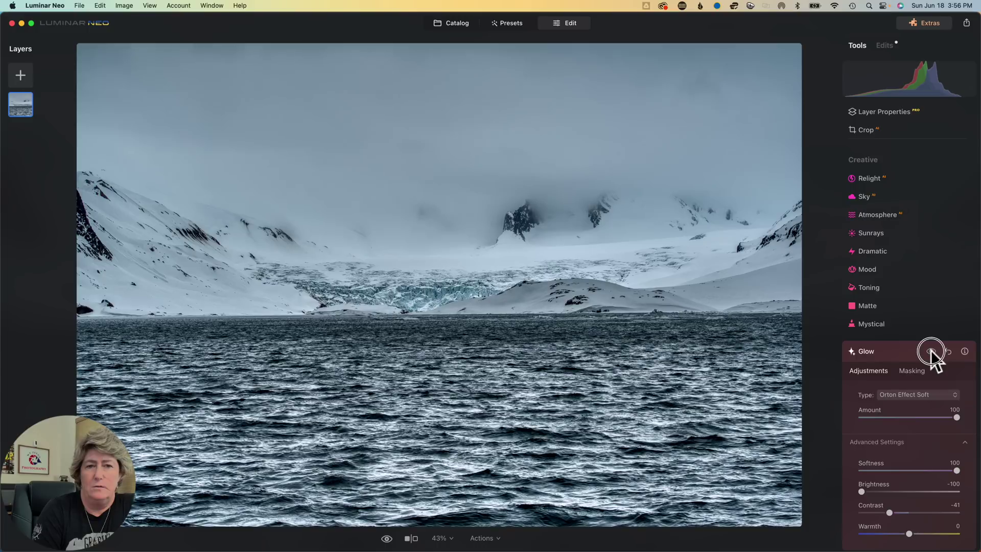
{"action": "left_click", "coordinate": [931, 352]}
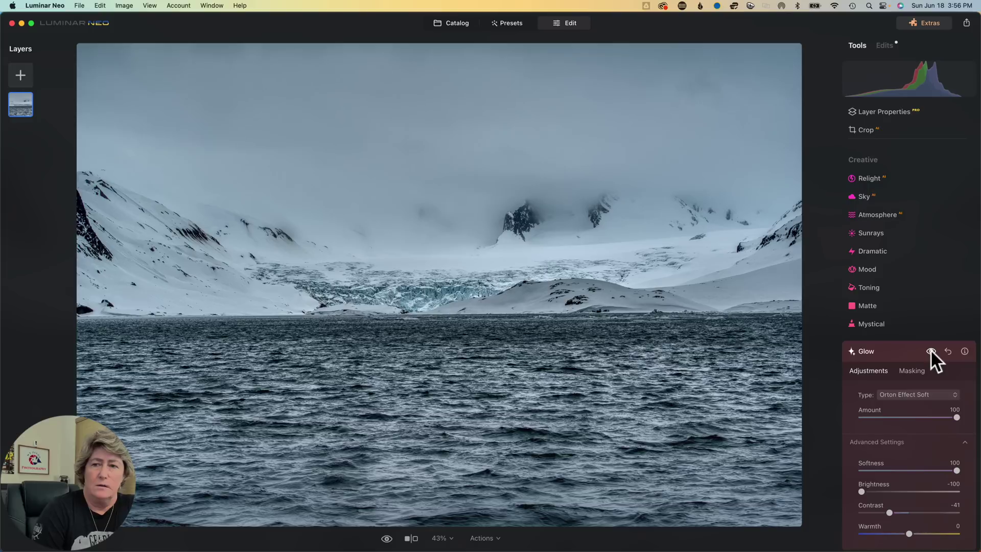
{"action": "left_click", "coordinate": [892, 351]}
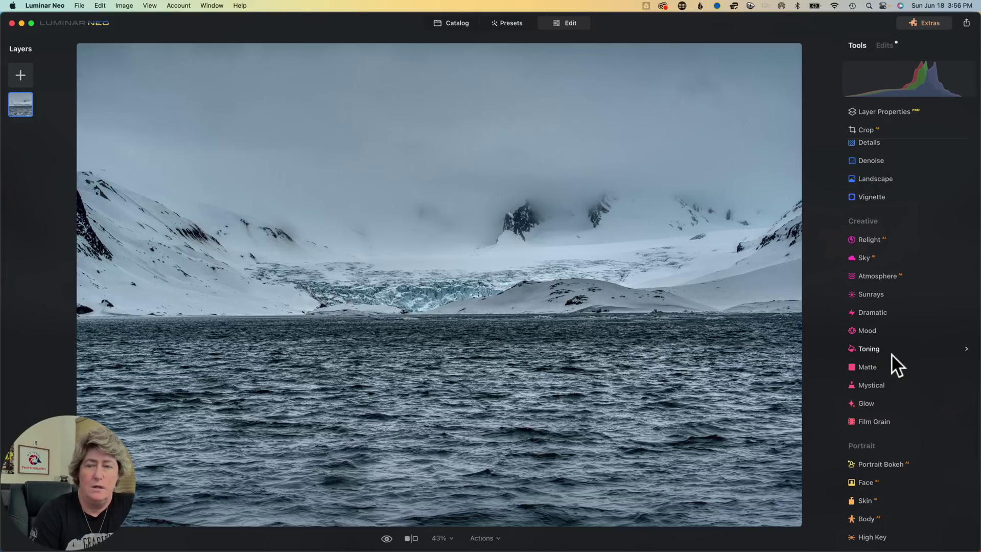
{"action": "left_click", "coordinate": [866, 130]}
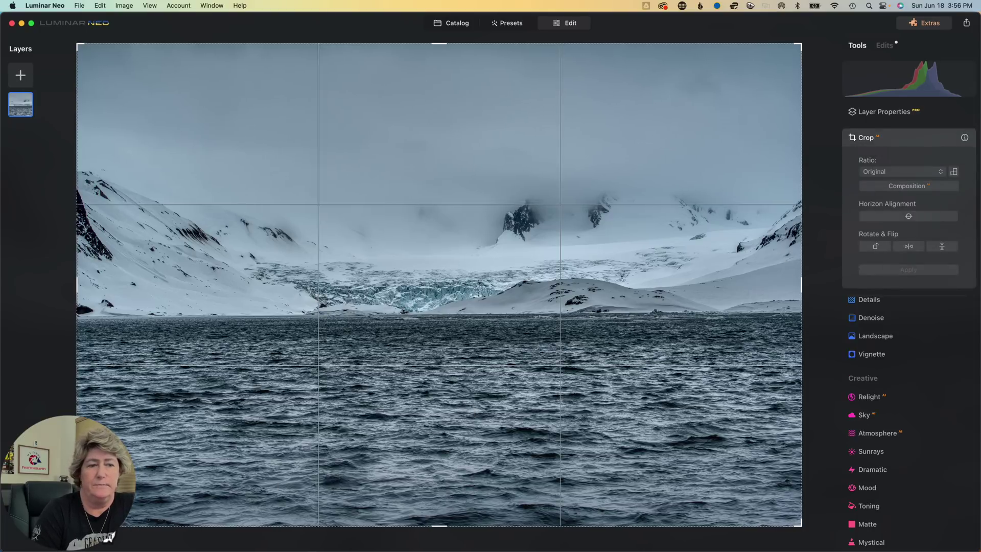
- Pull the crop in from the bottom-left and top at Original ratio, shifting the photo right
{"action": "left_click_drag", "start_coordinate": [77, 527], "coordinate": [149, 453]}
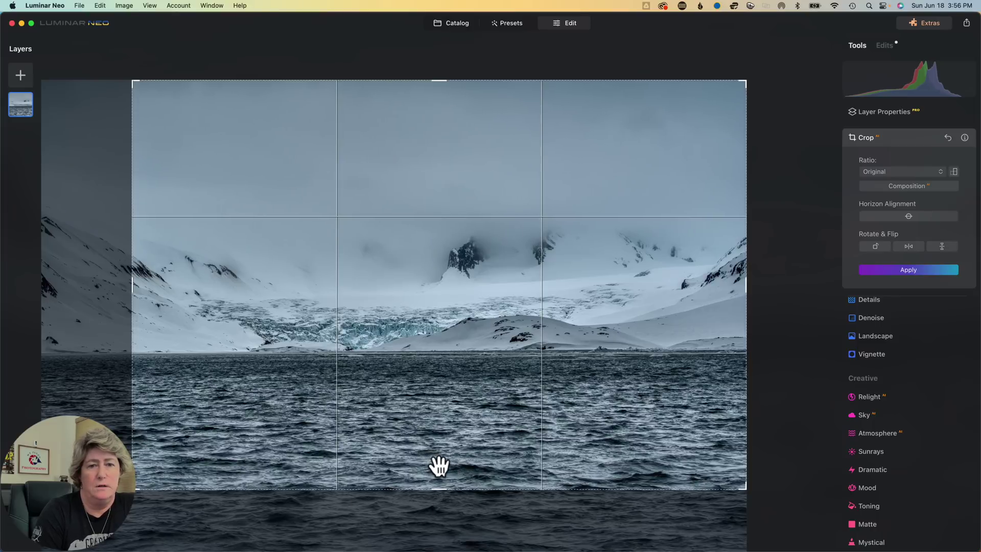
{"action": "left_click_drag", "start_coordinate": [438, 465], "coordinate": [546, 470]}
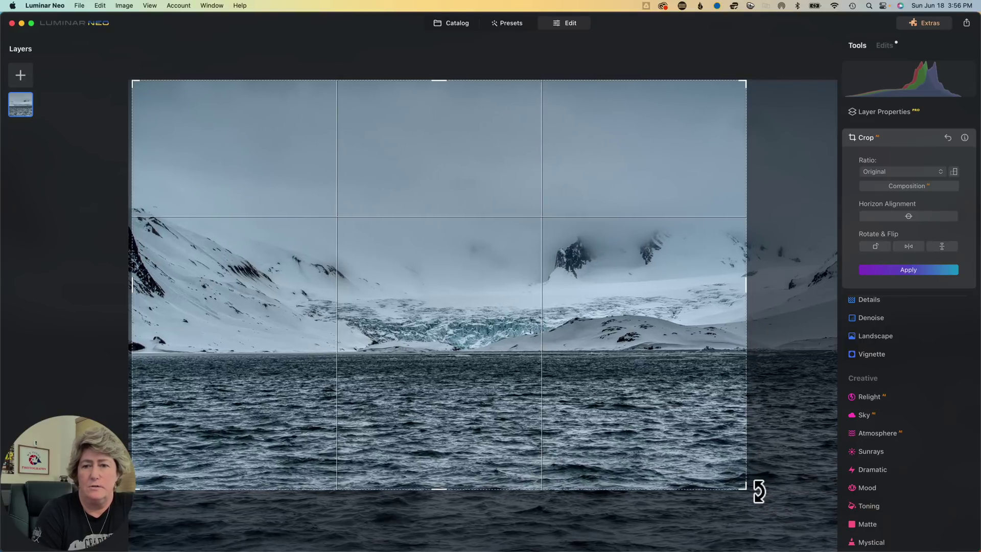
{"action": "left_click_drag", "start_coordinate": [759, 494], "coordinate": [759, 495]}
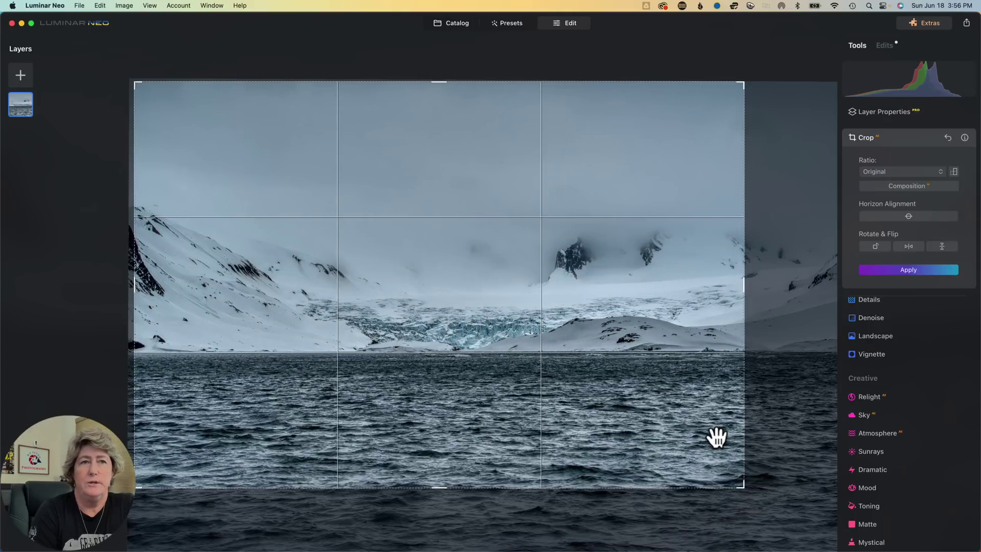
{"action": "left_click_drag", "start_coordinate": [446, 82], "coordinate": [444, 81]}
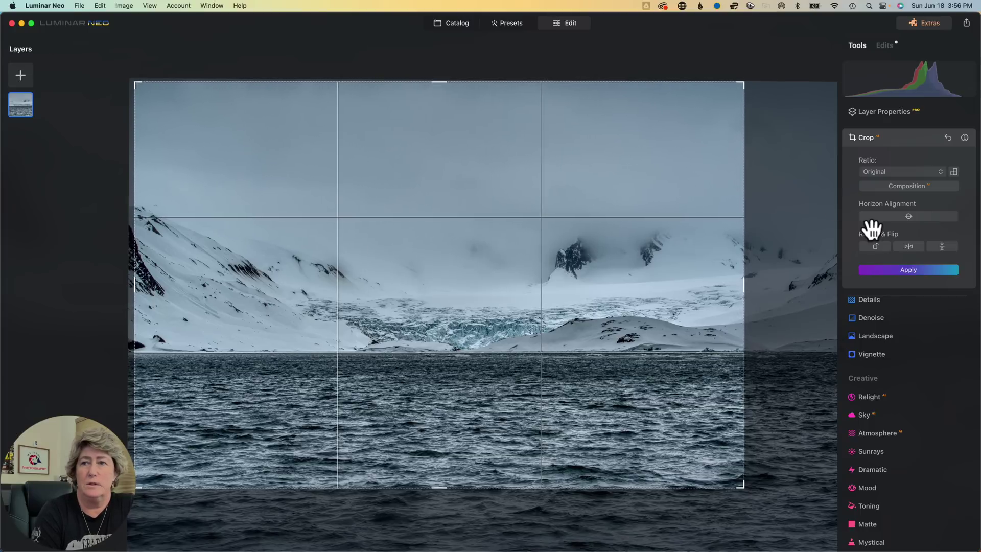
{"action": "left_click", "coordinate": [901, 171]}
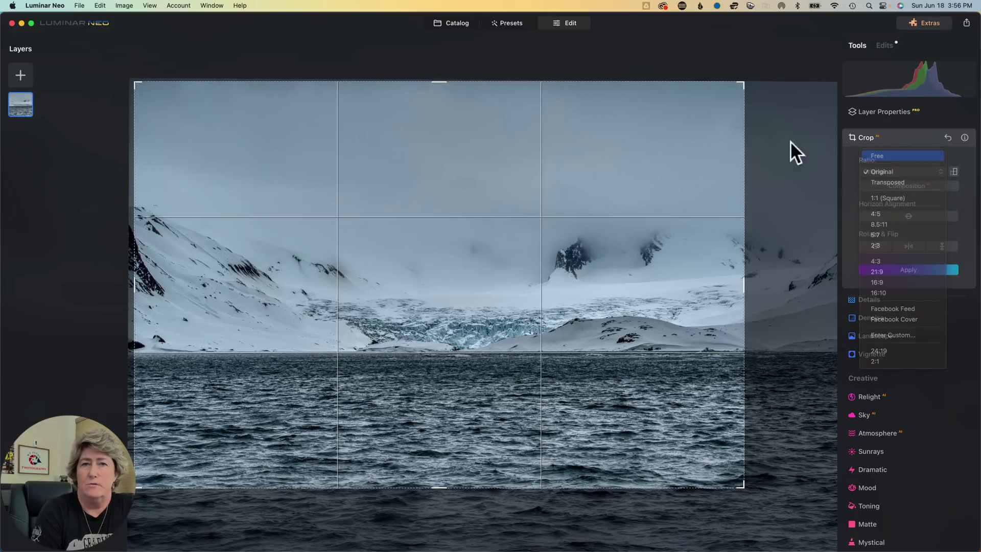
- Lower the top edge, widen left and right, move the photo down, and apply the Free-ratio crop
{"action": "left_click_drag", "start_coordinate": [438, 83], "coordinate": [436, 129]}
{"action": "left_click_drag", "start_coordinate": [145, 290], "coordinate": [114, 287]}
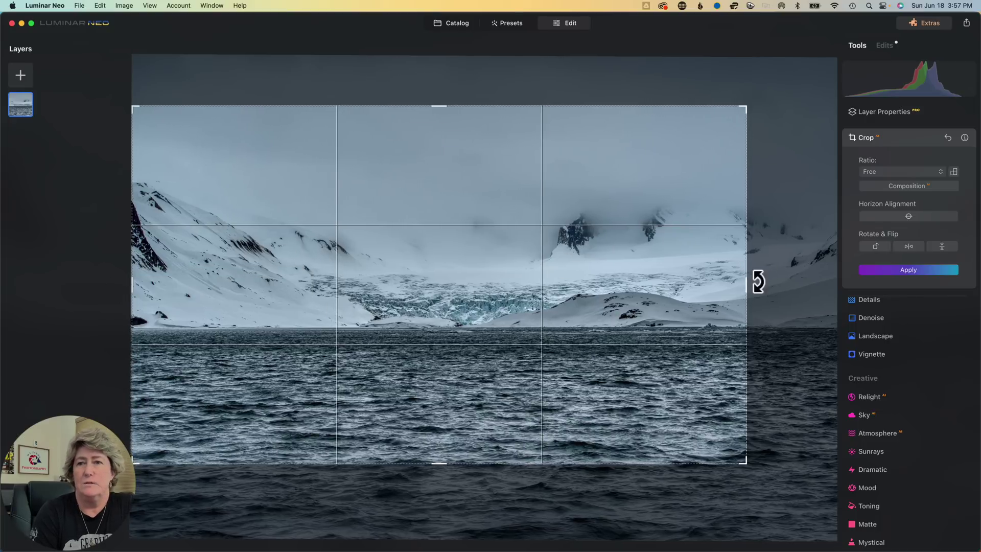
{"action": "left_click_drag", "start_coordinate": [745, 281], "coordinate": [754, 283]}
{"action": "left_click_drag", "start_coordinate": [676, 278], "coordinate": [677, 302]}
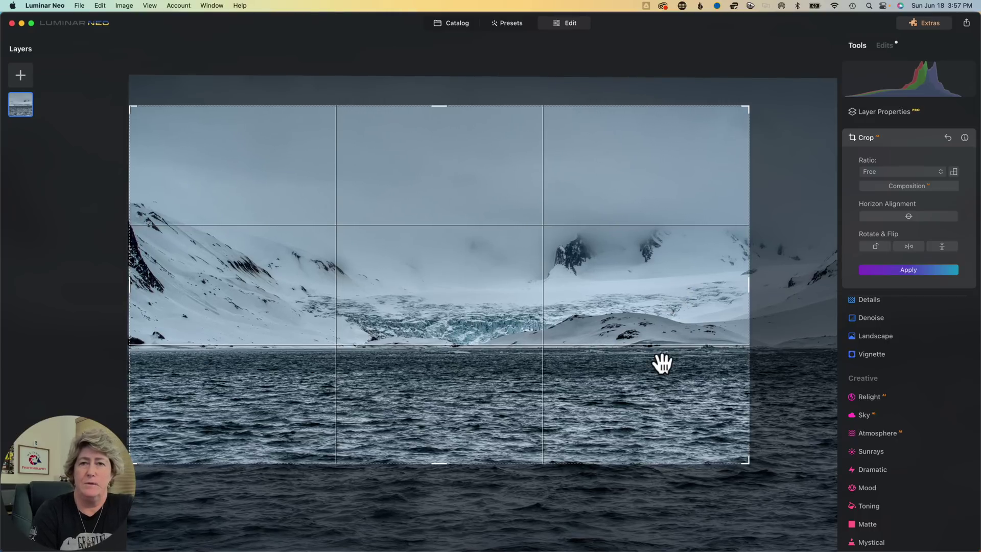
{"action": "left_click", "coordinate": [905, 269]}
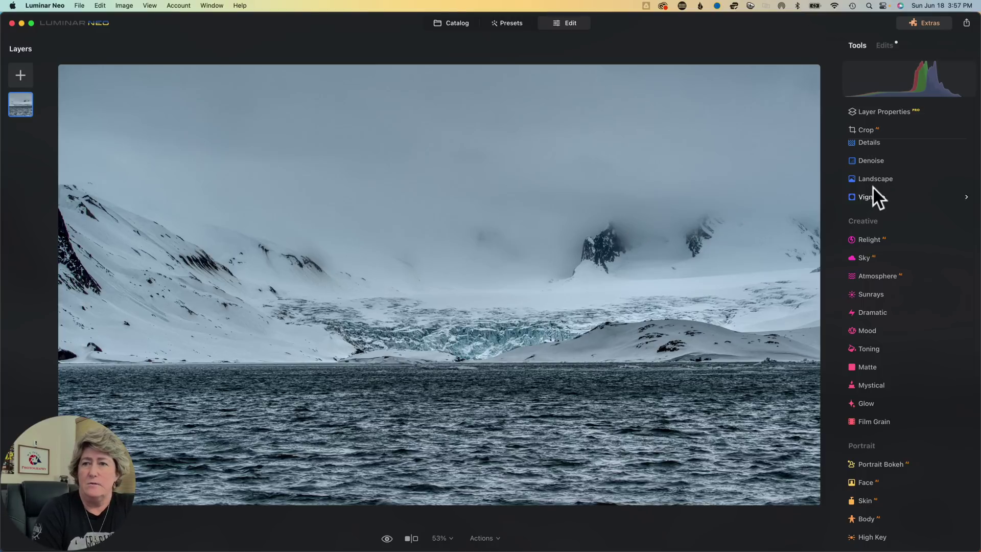
- In the Color tool, shift the HSL Green hue to 26
{"action": "scroll", "coordinate": [870, 185], "scroll_direction": "up", "scroll_amount": 4}
{"action": "scroll", "coordinate": [870, 185], "scroll_direction": "down", "scroll_amount": 4}
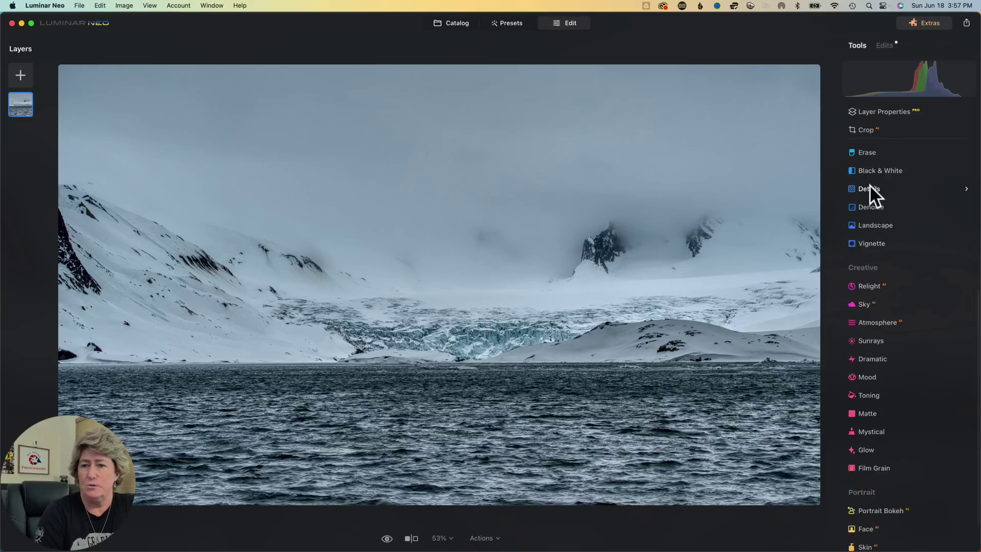
{"action": "scroll", "coordinate": [870, 185], "scroll_direction": "up", "scroll_amount": 5}
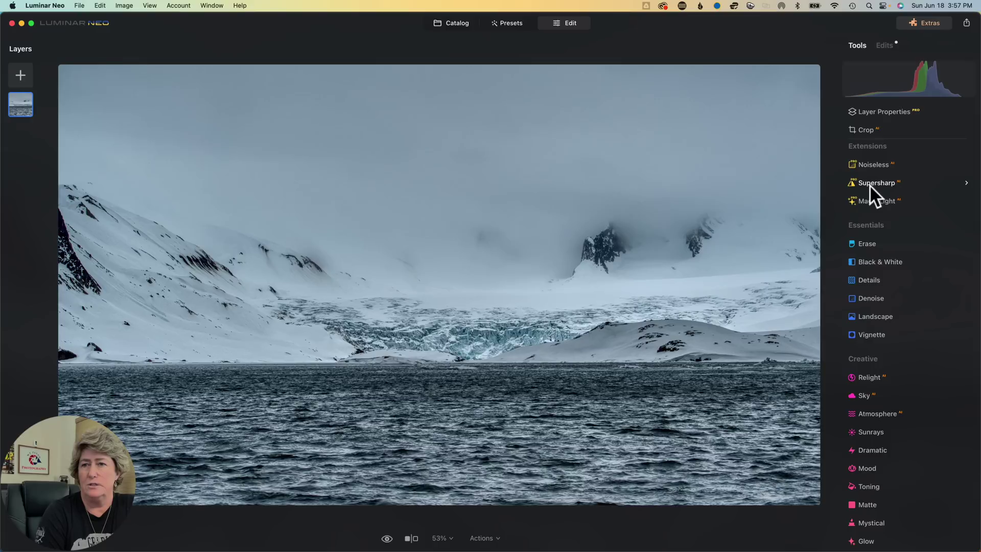
{"action": "scroll", "coordinate": [870, 185], "scroll_direction": "up", "scroll_amount": 5}
{"action": "left_click", "coordinate": [870, 185]}
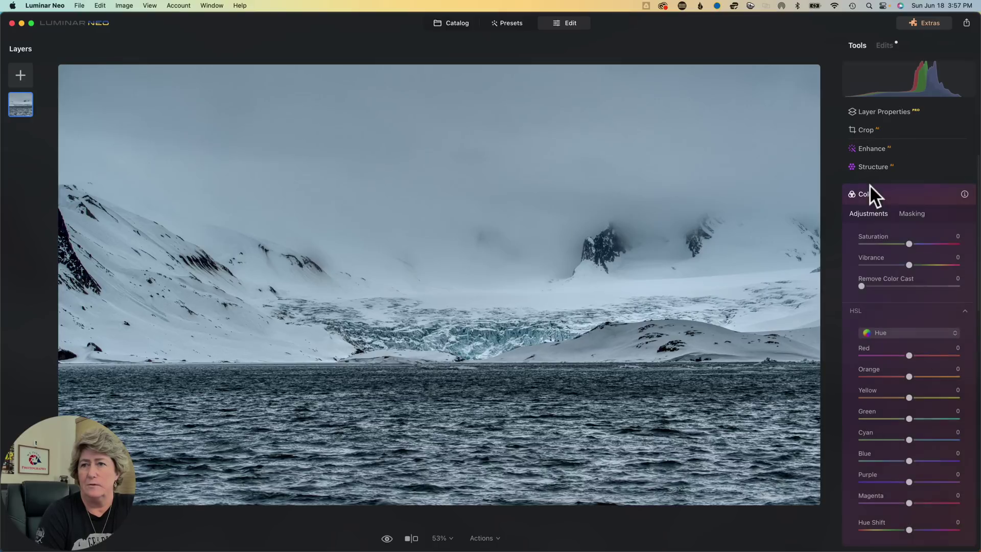
{"action": "scroll", "coordinate": [916, 247], "scroll_direction": "down", "scroll_amount": 2}
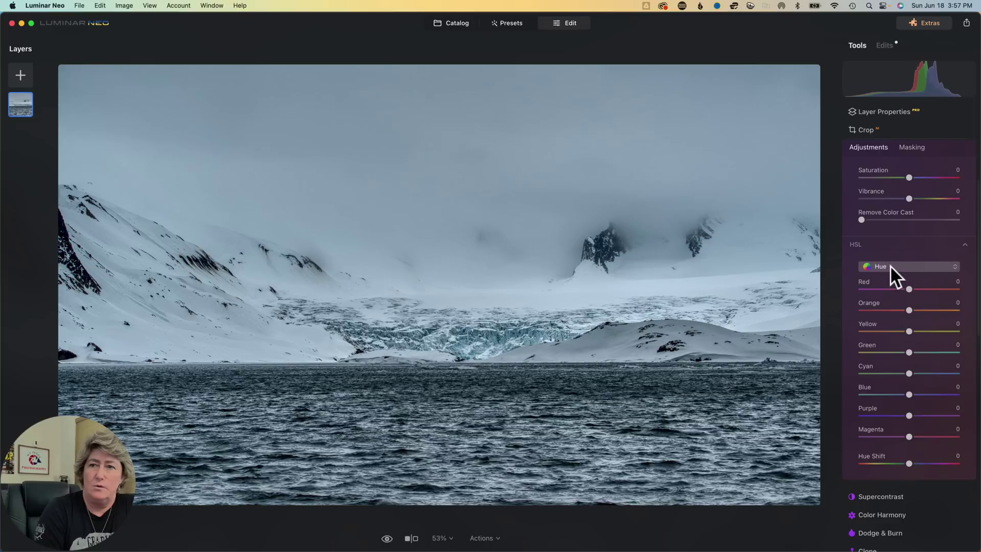
{"action": "scroll", "coordinate": [892, 374], "scroll_direction": "up", "scroll_amount": 1}
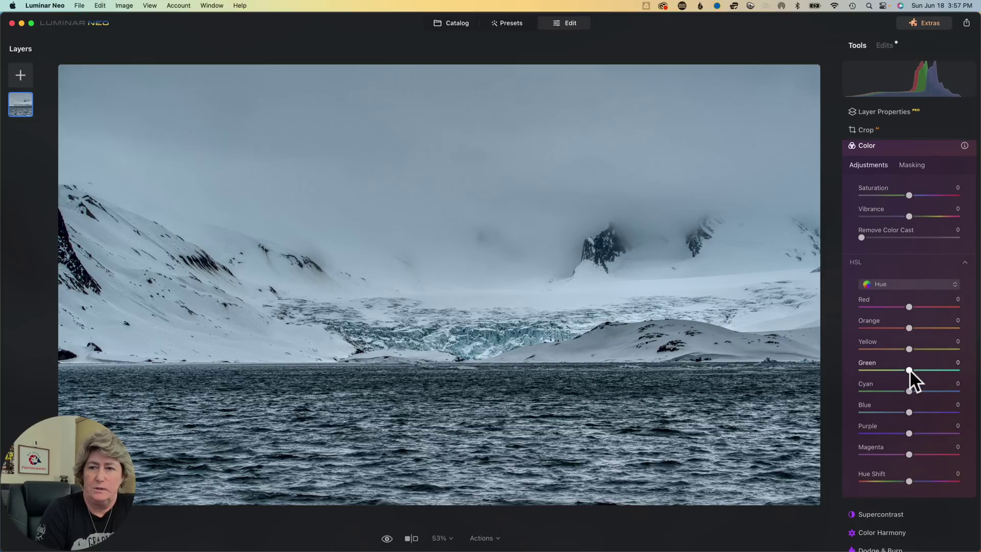
{"action": "left_click_drag", "start_coordinate": [909, 369], "coordinate": [927, 375]}
- Shift Cyan hue to 14 and Blue hue to 25, then turn on the before/after view
{"action": "scroll", "coordinate": [927, 370], "scroll_direction": "down", "scroll_amount": 1}
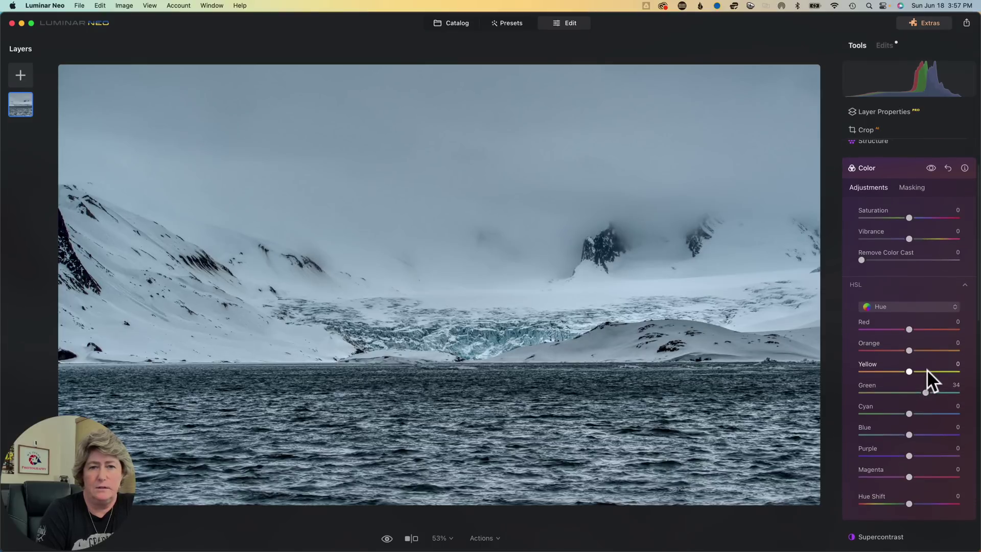
{"action": "scroll", "coordinate": [927, 369], "scroll_direction": "down", "scroll_amount": 4}
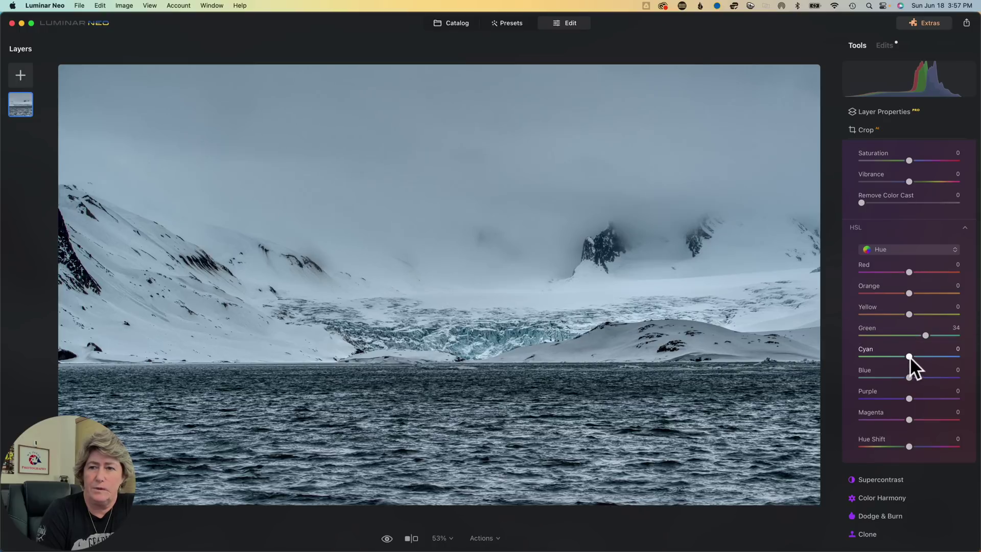
{"action": "left_click_drag", "start_coordinate": [910, 357], "coordinate": [922, 336]}
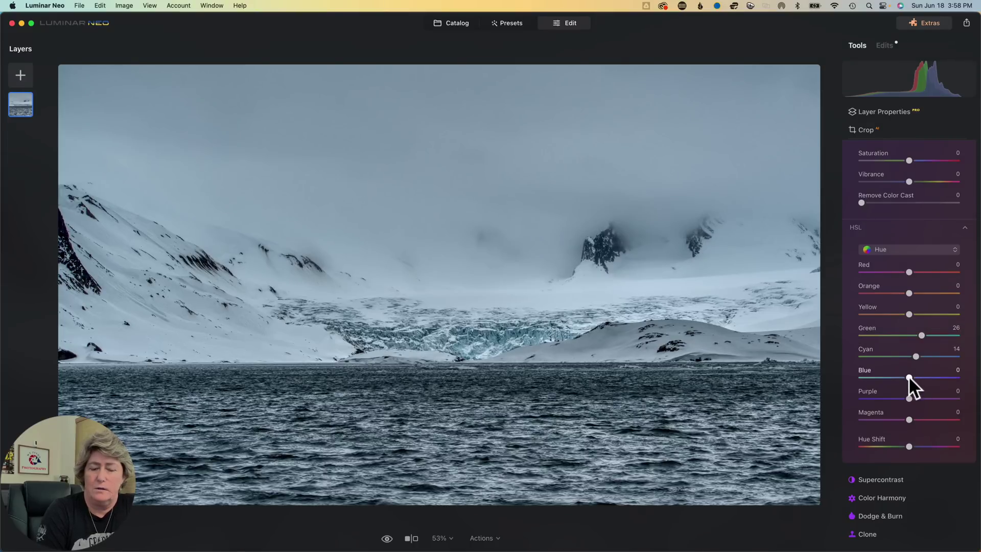
{"action": "left_click_drag", "start_coordinate": [909, 377], "coordinate": [921, 378]}
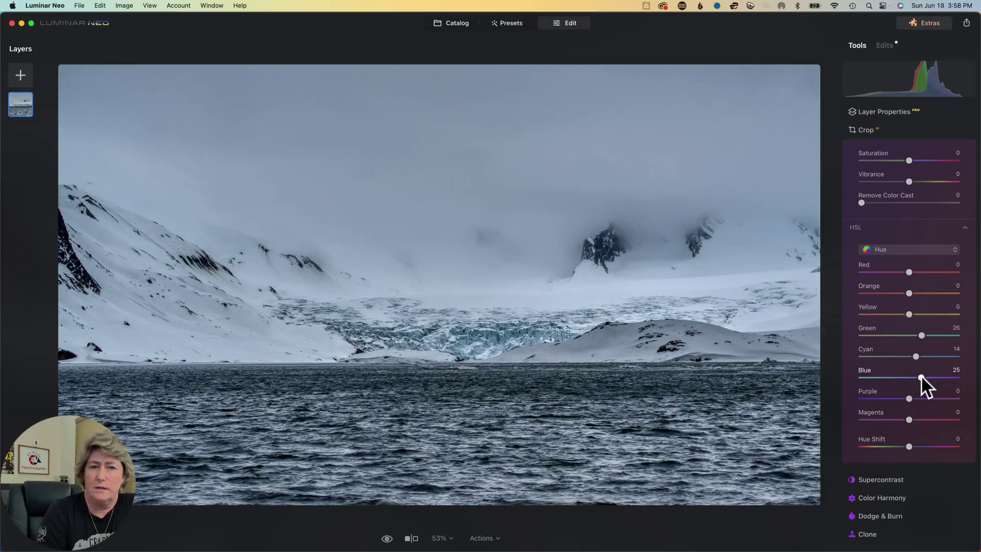
{"action": "left_click", "coordinate": [411, 538]}
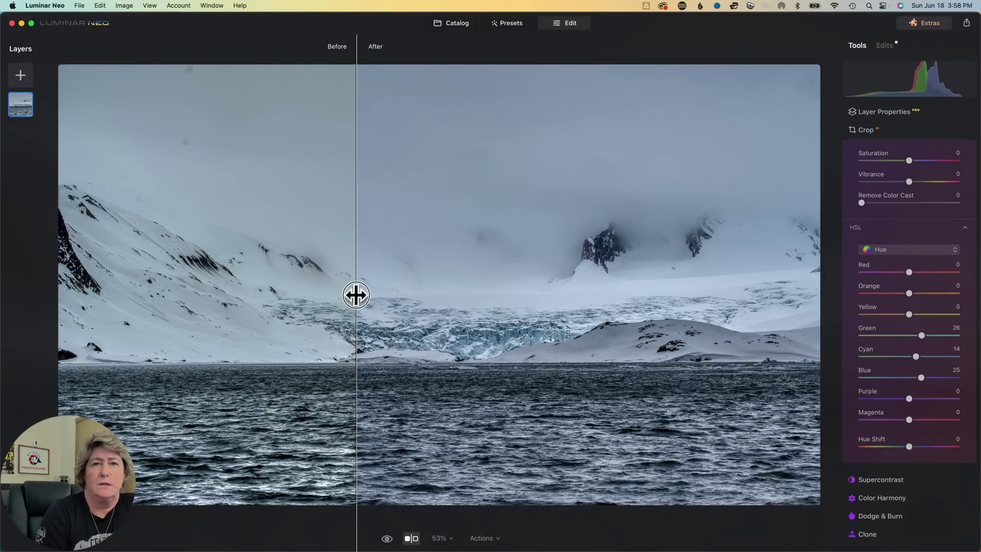
- Drag the before/after split divider further right across the glacier
{"action": "left_click_drag", "start_coordinate": [355, 293], "coordinate": [413, 295]}
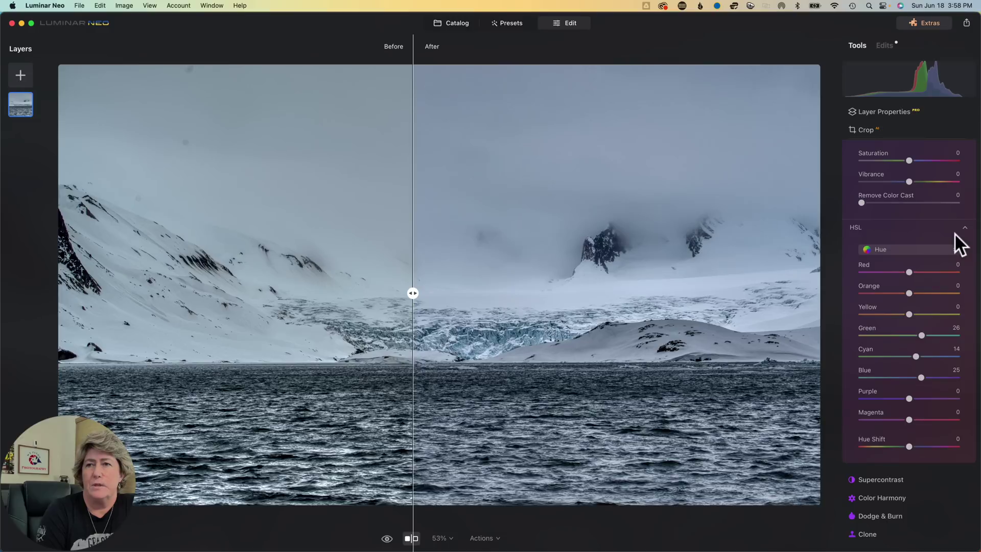
{"action": "scroll", "coordinate": [955, 233], "scroll_direction": "up", "scroll_amount": 4}
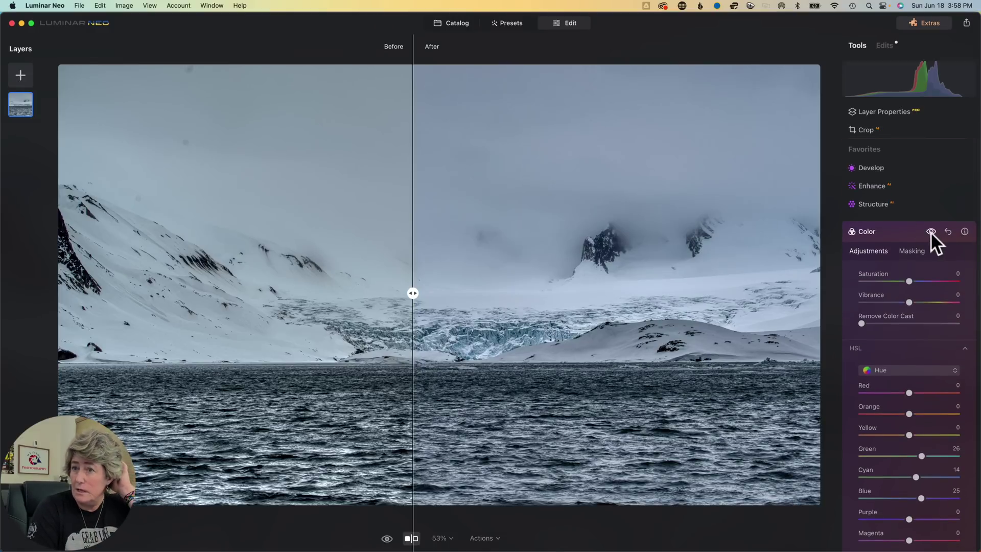
- Paint a size-57 brush mask for Color over the glacier and right-hand snowy slopes
{"action": "left_click", "coordinate": [912, 251]}
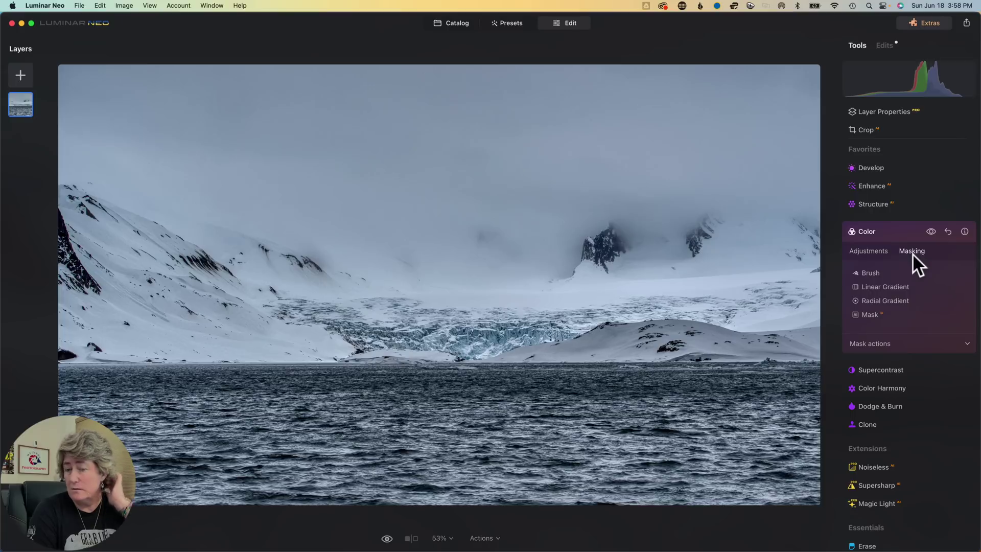
{"action": "left_click", "coordinate": [871, 273]}
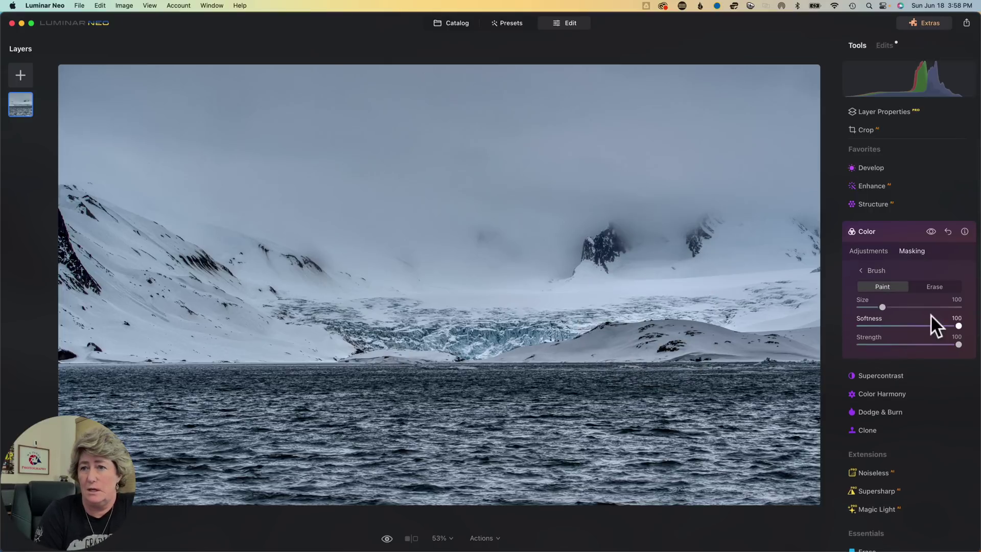
{"action": "left_click_drag", "start_coordinate": [883, 307], "coordinate": [872, 307]}
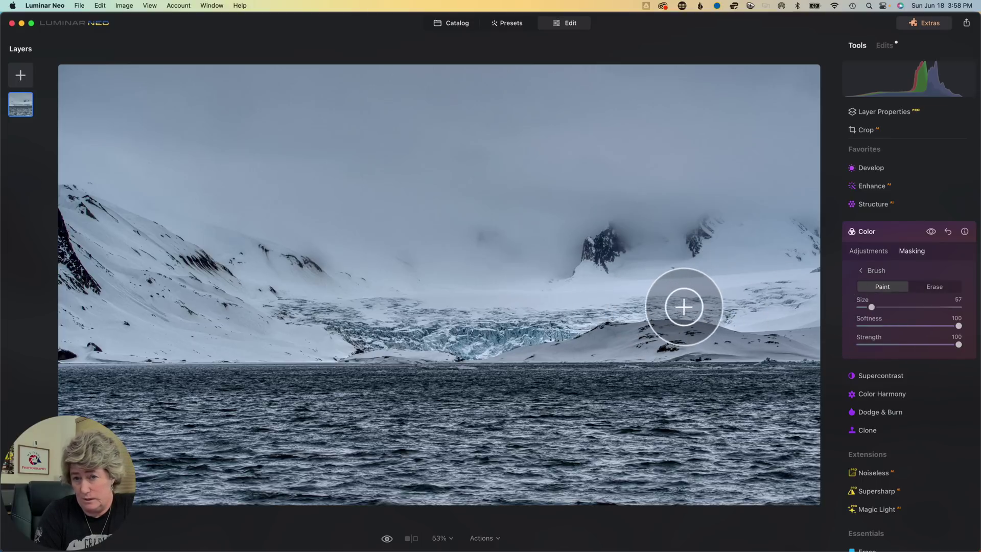
{"action": "mouse_move", "coordinate": [684, 306]}
{"action": "left_mouse_down"}
{"action": "mouse_move", "coordinate": [550, 329]}
{"action": "mouse_move", "coordinate": [417, 324]}
{"action": "mouse_move", "coordinate": [402, 306]}
{"action": "mouse_move", "coordinate": [290, 309]}
{"action": "mouse_move", "coordinate": [389, 338]}
{"action": "mouse_move", "coordinate": [457, 342]}
{"action": "mouse_move", "coordinate": [492, 342]}
{"action": "mouse_move", "coordinate": [384, 327]}
{"action": "mouse_move", "coordinate": [405, 319]}
{"action": "mouse_move", "coordinate": [527, 335]}
{"action": "mouse_move", "coordinate": [576, 320]}
{"action": "left_mouse_up"}
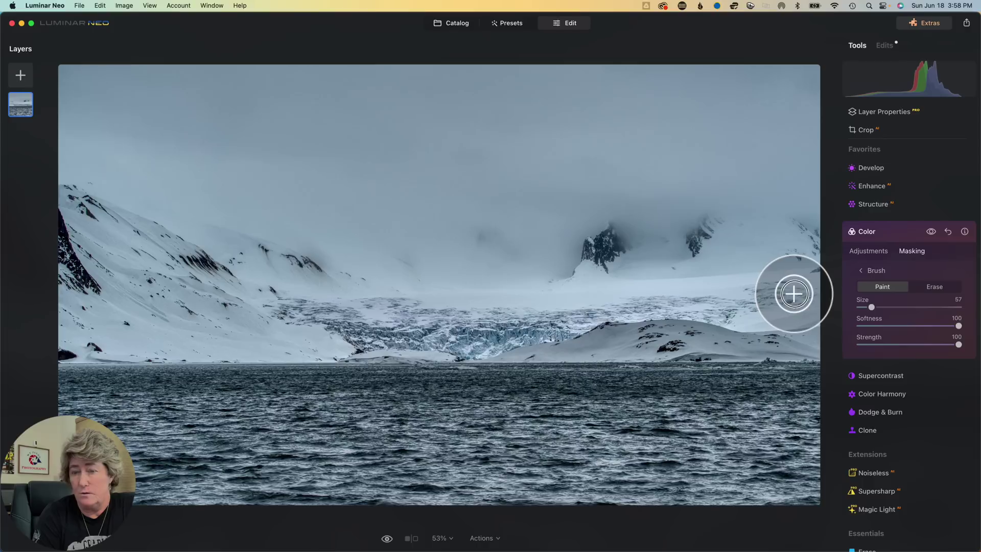
{"action": "mouse_move", "coordinate": [794, 294]}
{"action": "left_mouse_down"}
{"action": "mouse_move", "coordinate": [693, 309]}
{"action": "mouse_move", "coordinate": [799, 290]}
{"action": "left_mouse_up"}
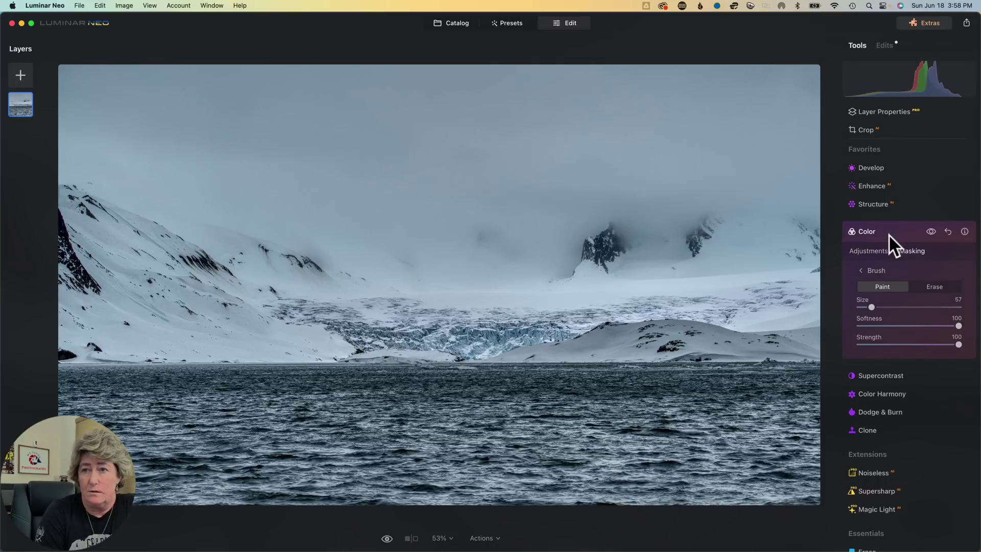
{"action": "left_click", "coordinate": [871, 250]}
- Reset the Blue hue to 0 and inspect the glacier at 100% zoom
{"action": "scroll", "coordinate": [935, 378], "scroll_direction": "down", "scroll_amount": 5}
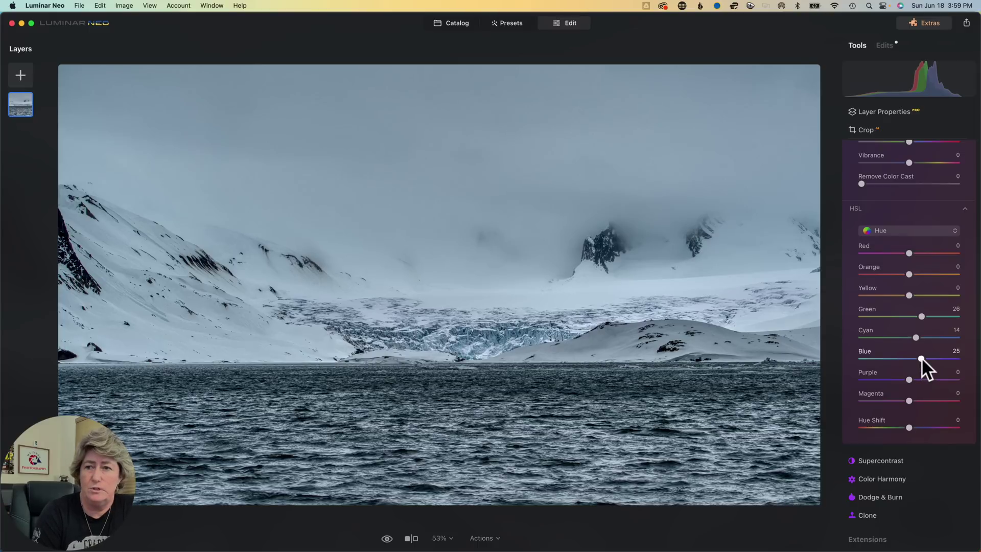
{"action": "left_click_drag", "start_coordinate": [921, 359], "coordinate": [924, 360]}
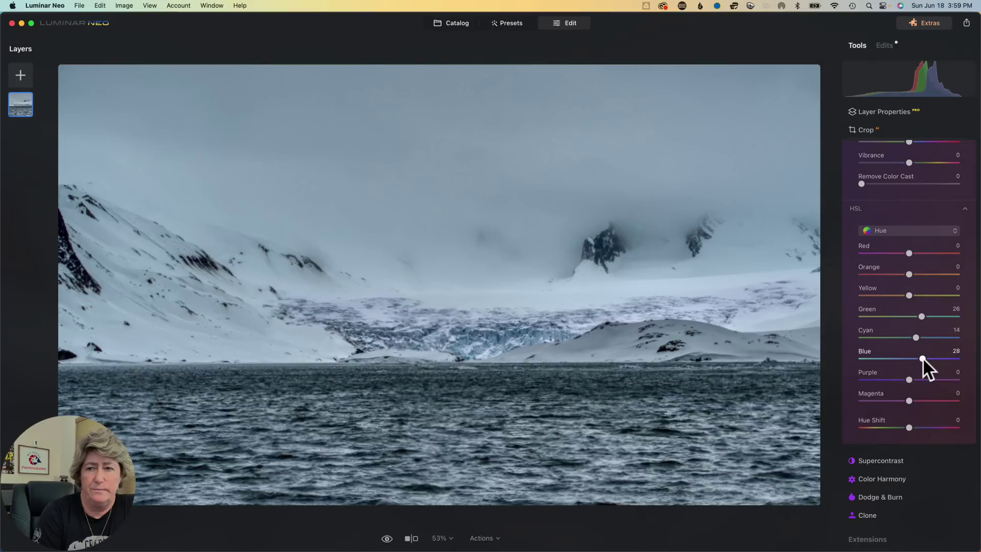
{"action": "double_click", "coordinate": [923, 359]}
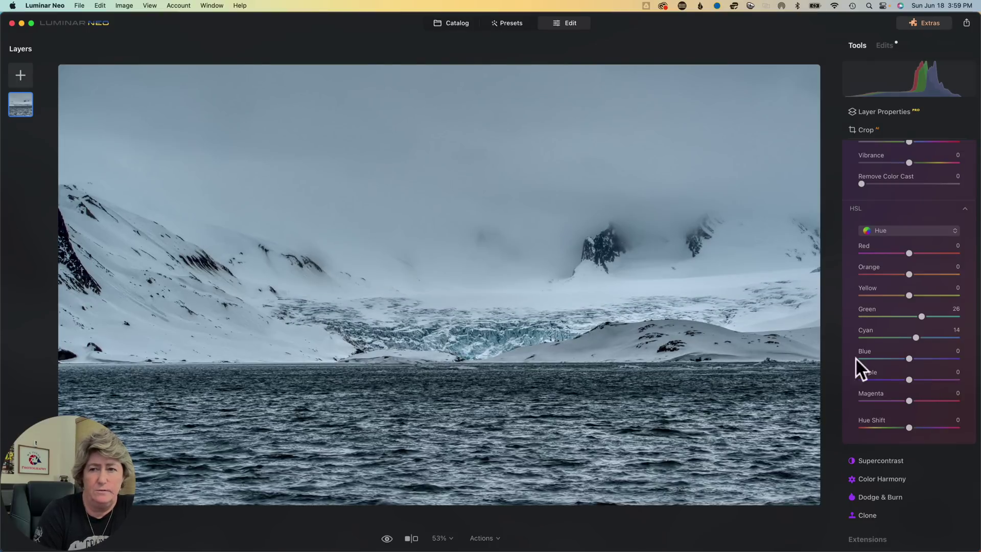
{"action": "left_click", "coordinate": [454, 339]}
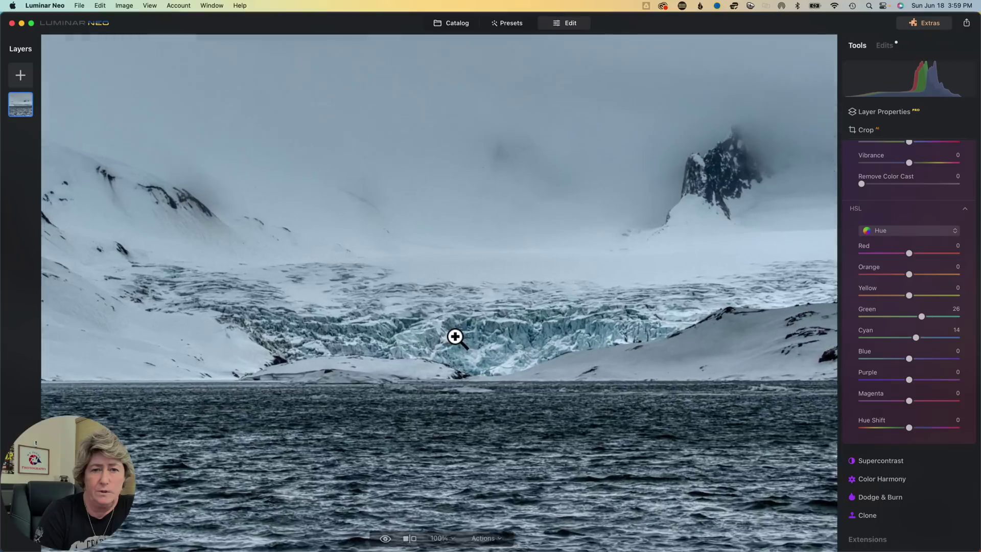
{"action": "scroll", "coordinate": [463, 340], "scroll_direction": "up", "scroll_amount": 2}
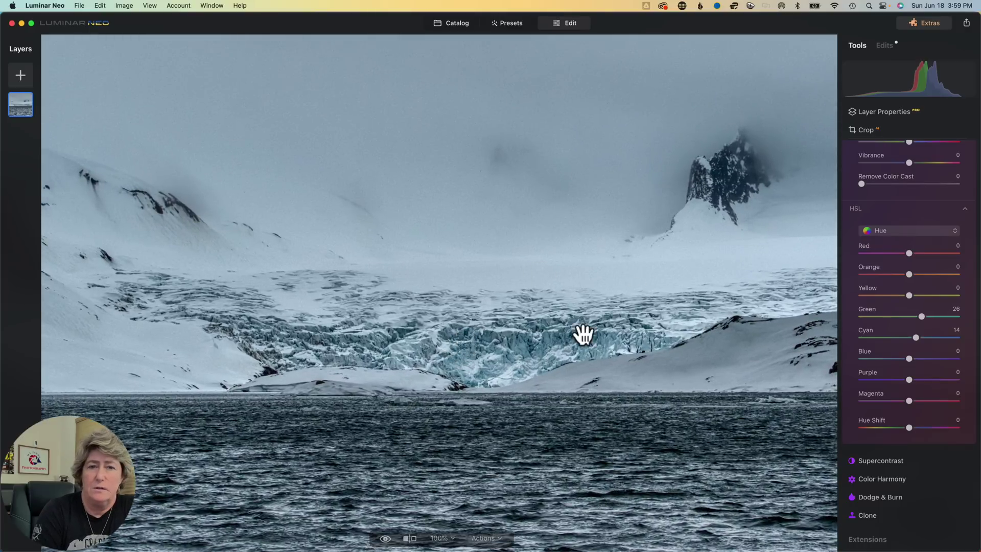
{"action": "left_click", "coordinate": [899, 230]}
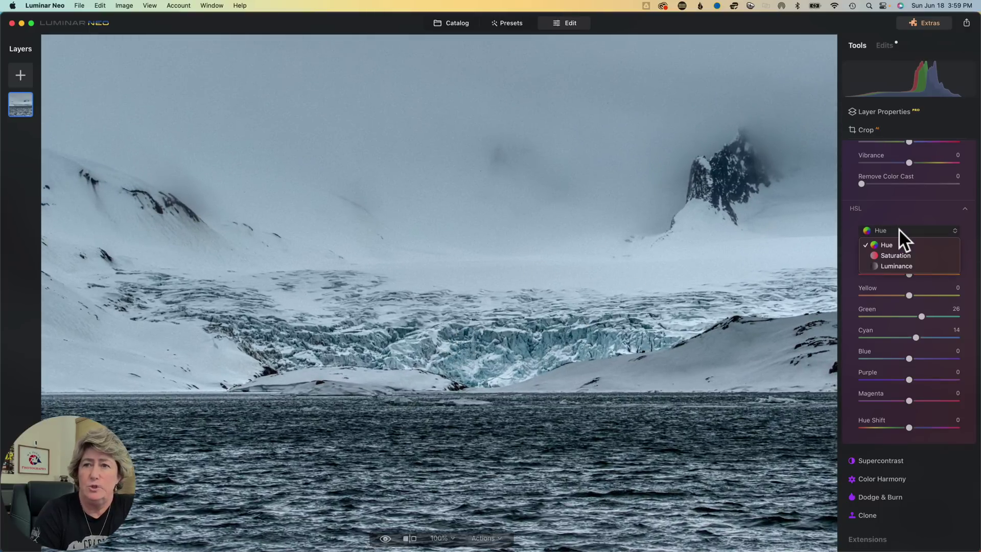
- In HSL Saturation, set Green to 21, Cyan to 28 and Blue to 7
{"action": "left_click", "coordinate": [895, 255]}
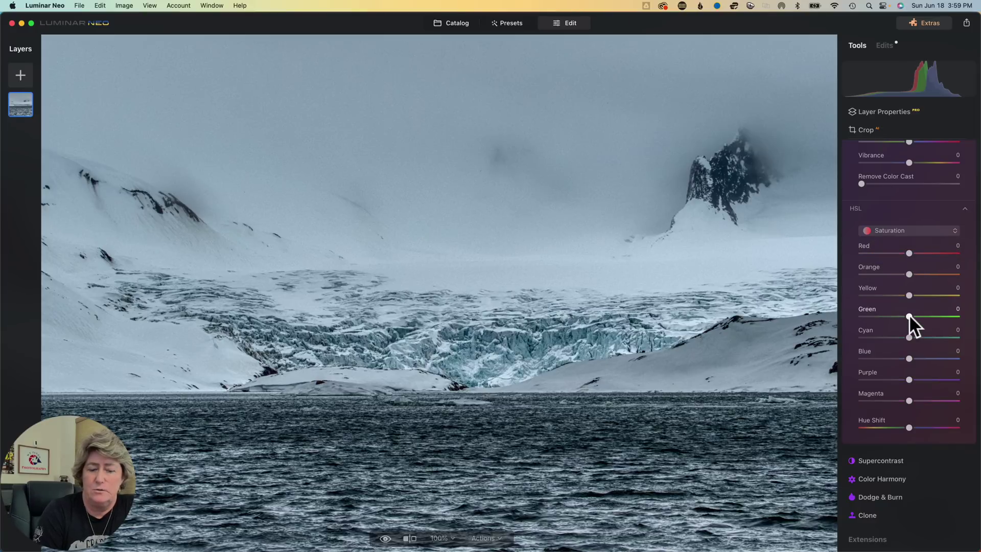
{"action": "left_click_drag", "start_coordinate": [910, 317], "coordinate": [920, 317]}
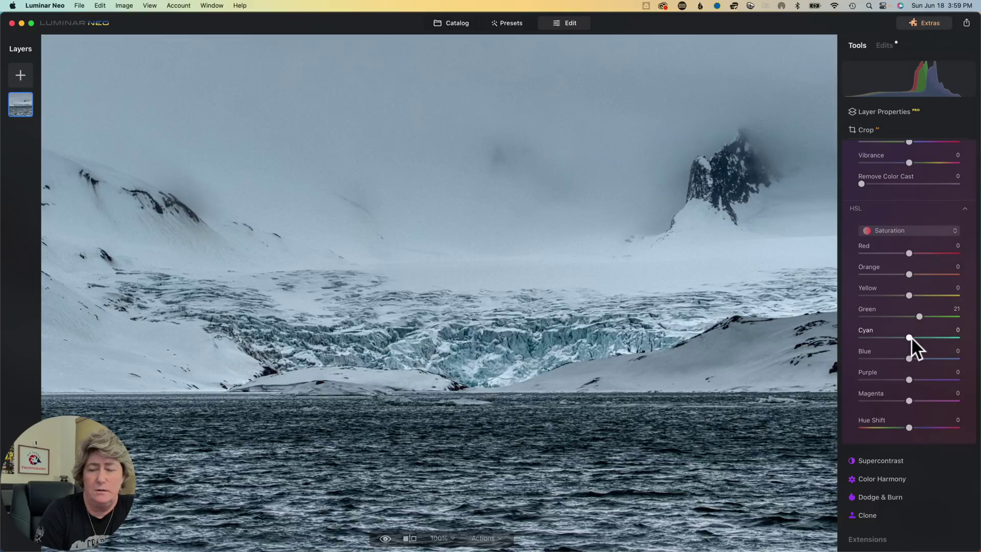
{"action": "left_click_drag", "start_coordinate": [912, 338], "coordinate": [926, 338]}
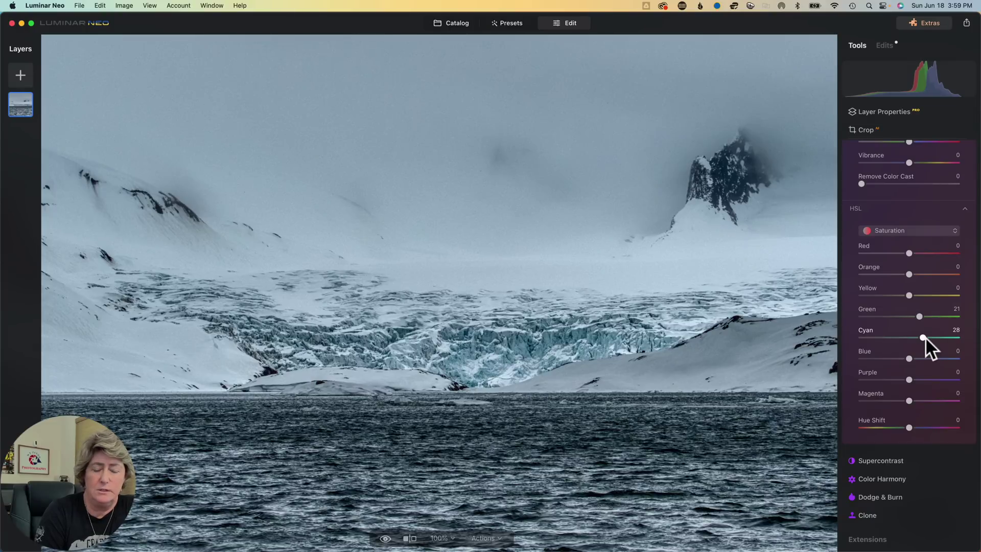
{"action": "scroll", "coordinate": [926, 338], "scroll_direction": "down", "scroll_amount": 1}
{"action": "scroll", "coordinate": [925, 337], "scroll_direction": "down", "scroll_amount": 1}
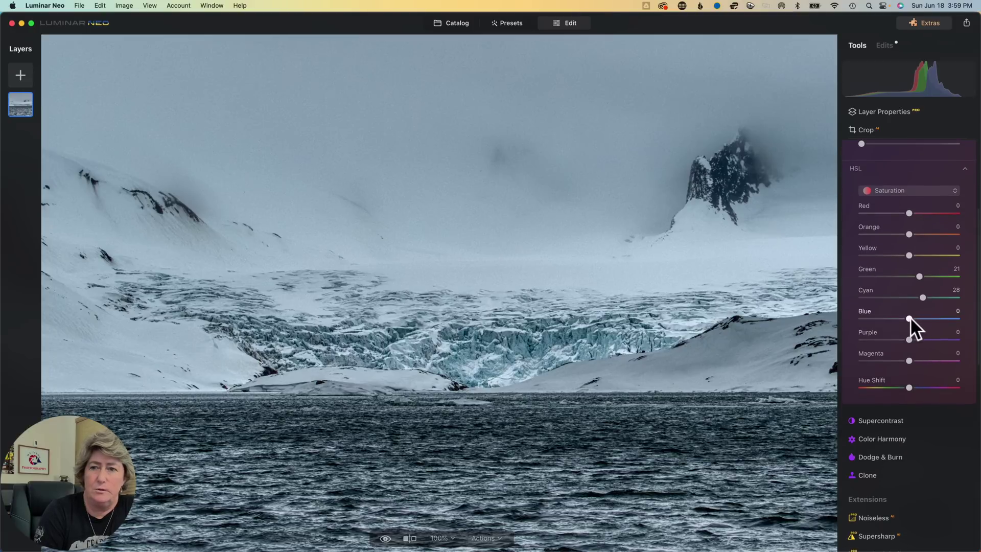
{"action": "left_click_drag", "start_coordinate": [910, 317], "coordinate": [921, 317]}
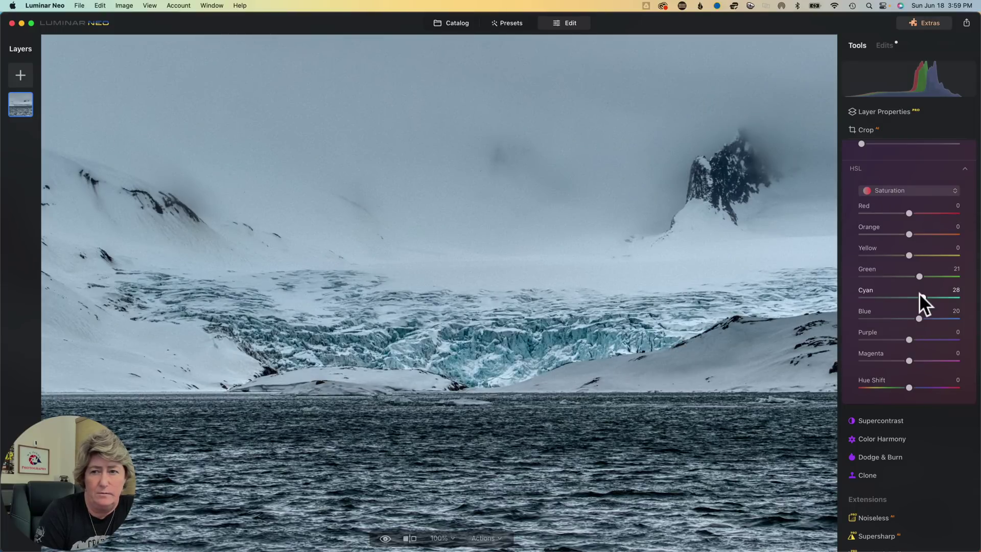
{"action": "left_click", "coordinate": [920, 319]}
{"action": "left_click_drag", "start_coordinate": [920, 318], "coordinate": [913, 319]}
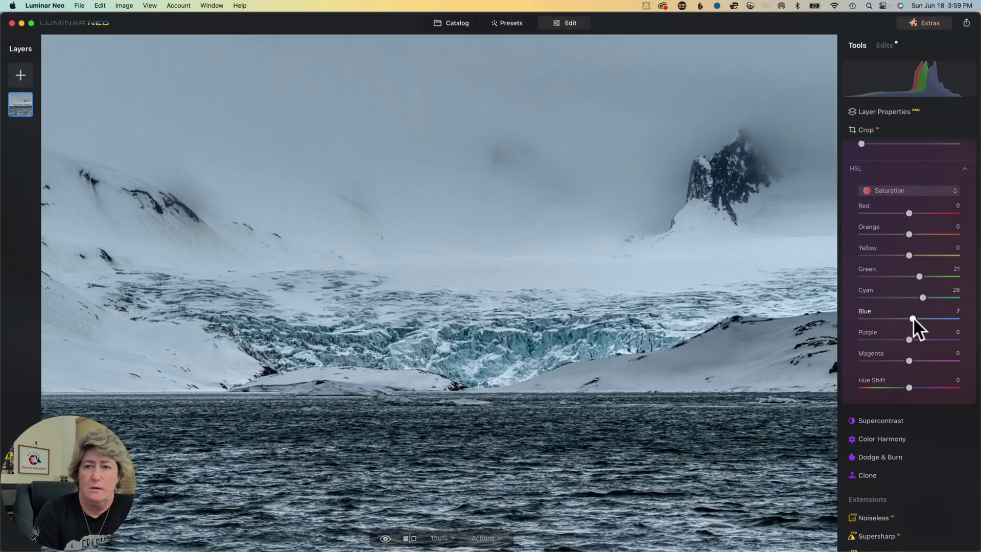
- Switch the HSL mode to Luminance
{"action": "scroll", "coordinate": [905, 278], "scroll_direction": "up", "scroll_amount": 3}
{"action": "left_click", "coordinate": [919, 346]}
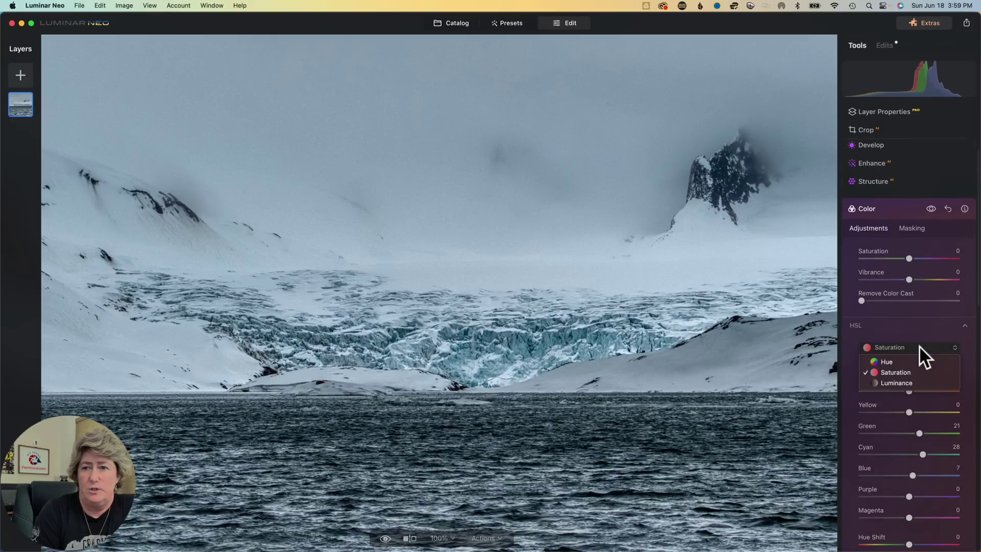
{"action": "left_click", "coordinate": [915, 383]}
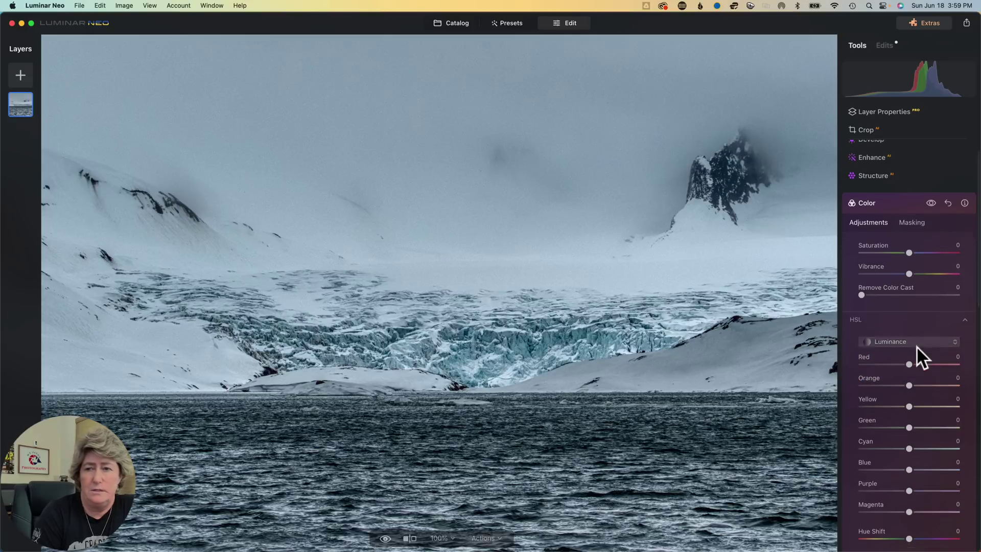
{"action": "scroll", "coordinate": [917, 346], "scroll_direction": "down", "scroll_amount": 3}
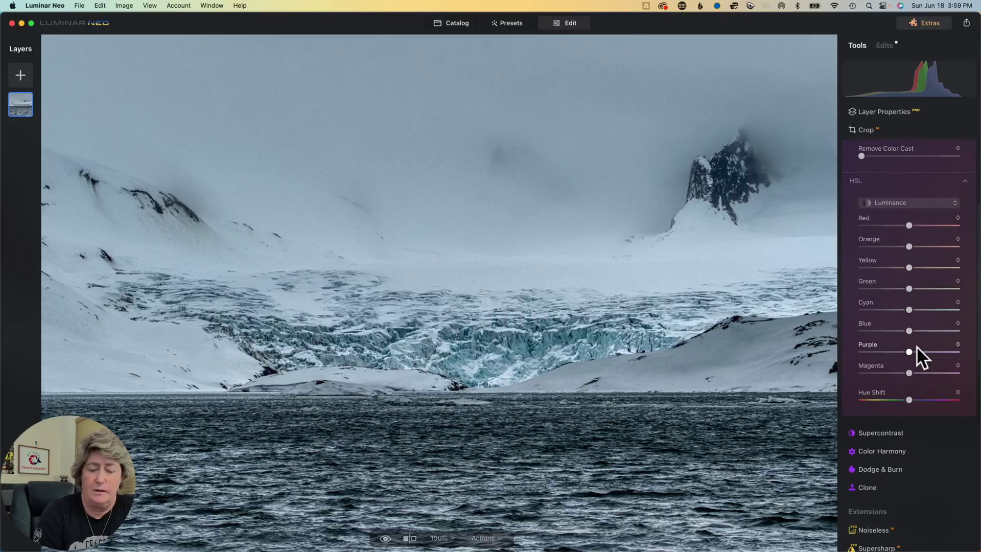
- Try brightening Green luminance, then reset it back to 0
{"action": "scroll", "coordinate": [917, 346], "scroll_direction": "up", "scroll_amount": 1}
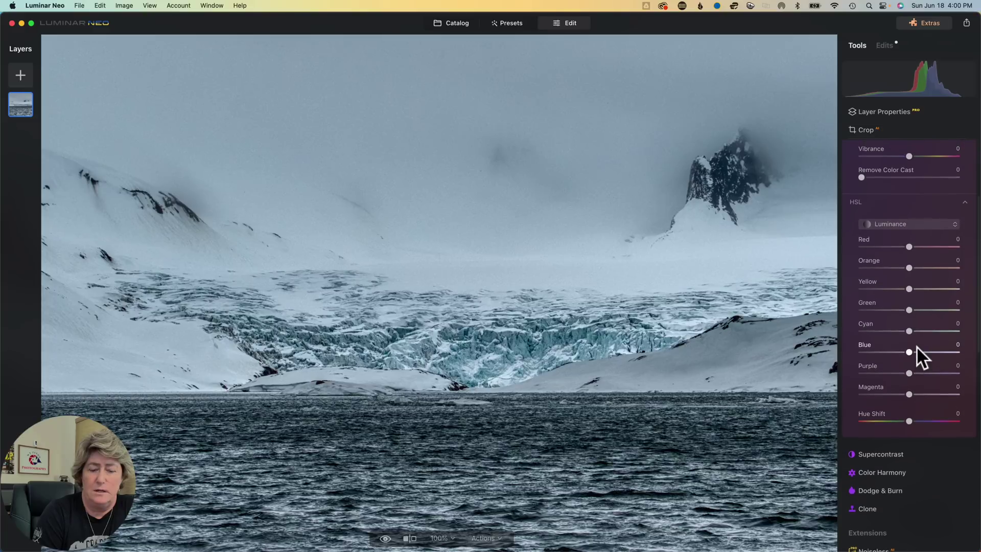
{"action": "left_click", "coordinate": [911, 310]}
{"action": "left_click_drag", "start_coordinate": [911, 310], "coordinate": [933, 310]}
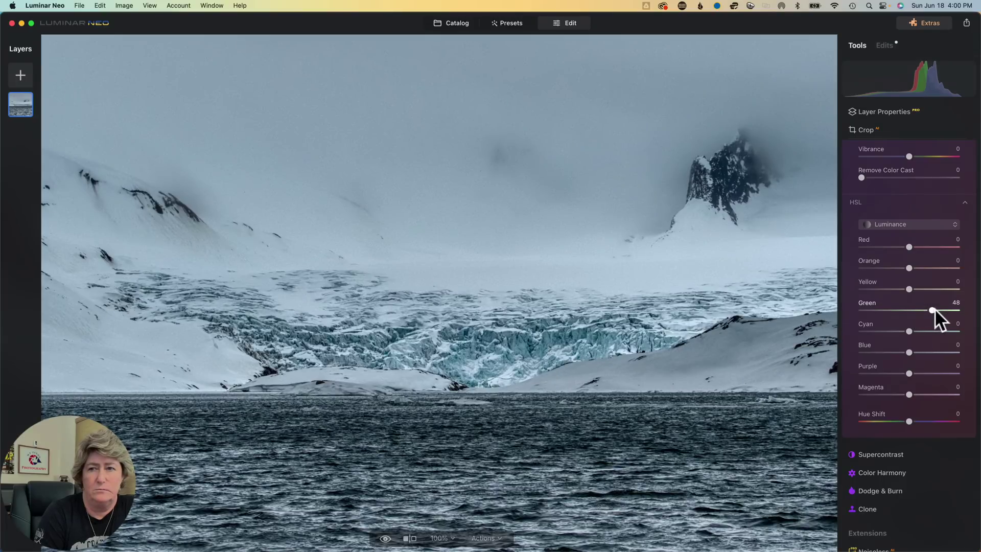
{"action": "left_click_drag", "start_coordinate": [933, 310], "coordinate": [920, 310]}
{"action": "double_click", "coordinate": [919, 309]}
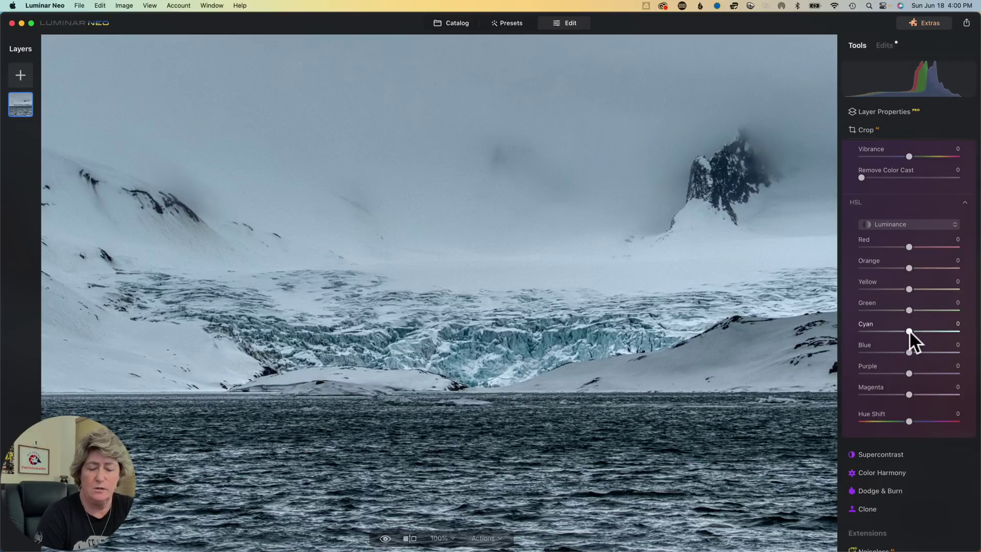
- Raise Cyan luminance to 36 and Blue to 35, then compare with and without Color
{"action": "left_click", "coordinate": [909, 330]}
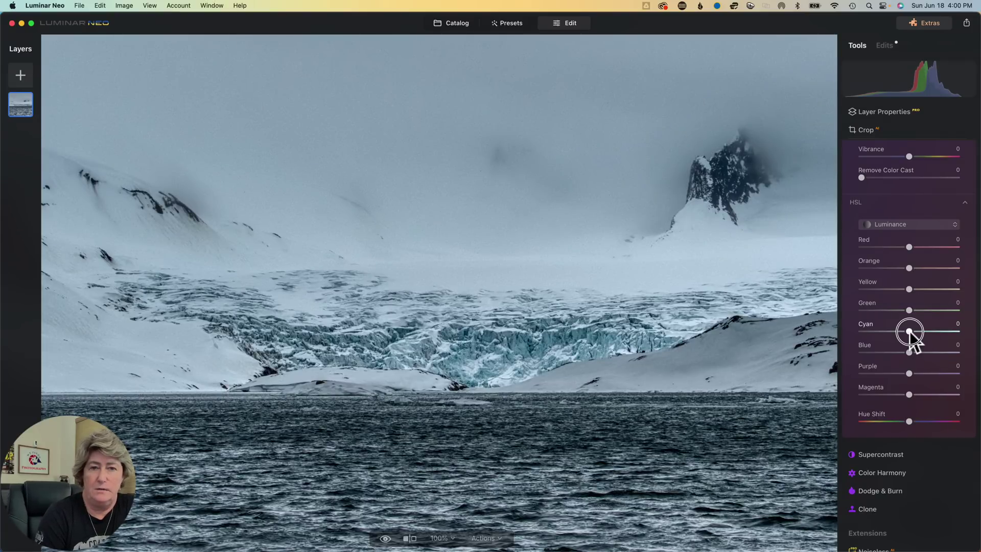
{"action": "left_click_drag", "start_coordinate": [909, 331], "coordinate": [926, 333]}
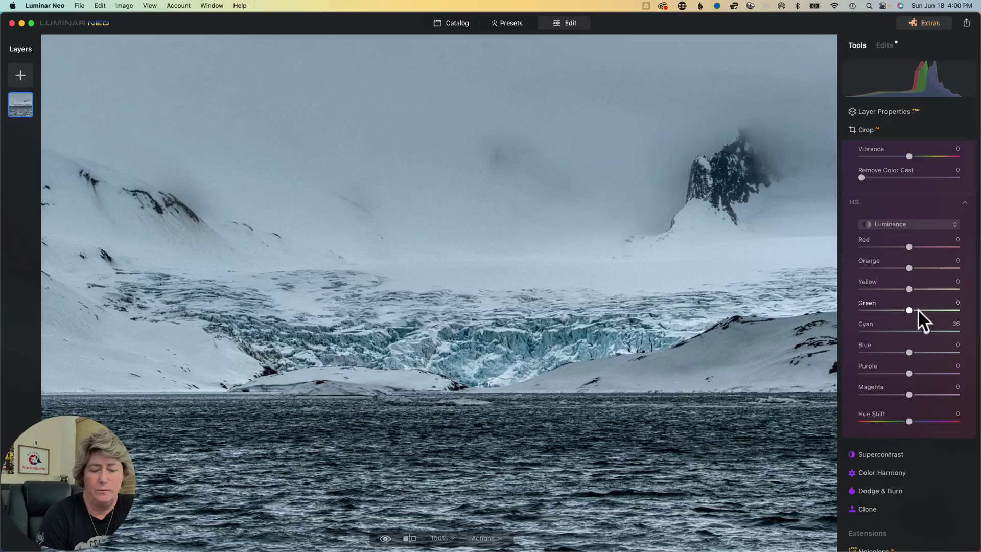
{"action": "scroll", "coordinate": [874, 386], "scroll_direction": "up", "scroll_amount": 2}
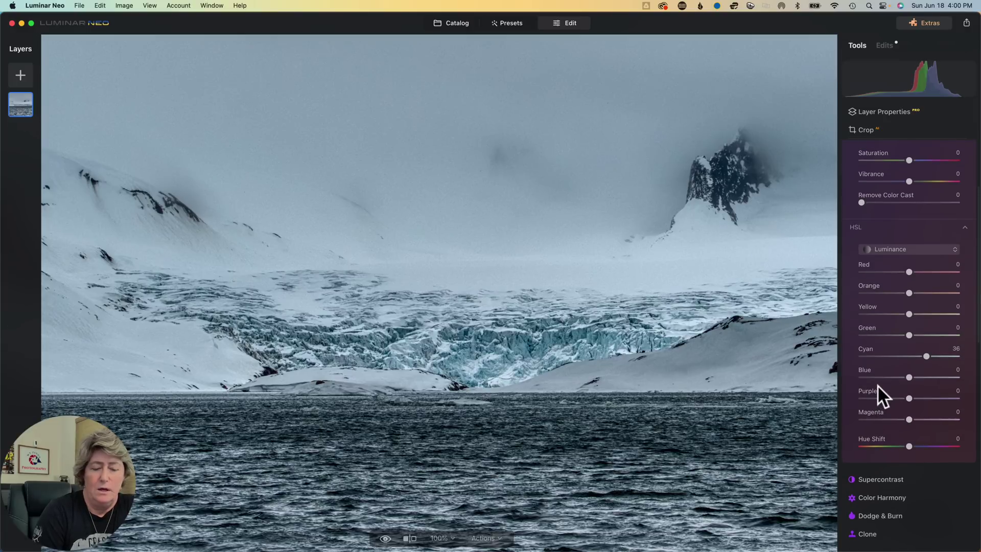
{"action": "scroll", "coordinate": [878, 386], "scroll_direction": "down", "scroll_amount": 2}
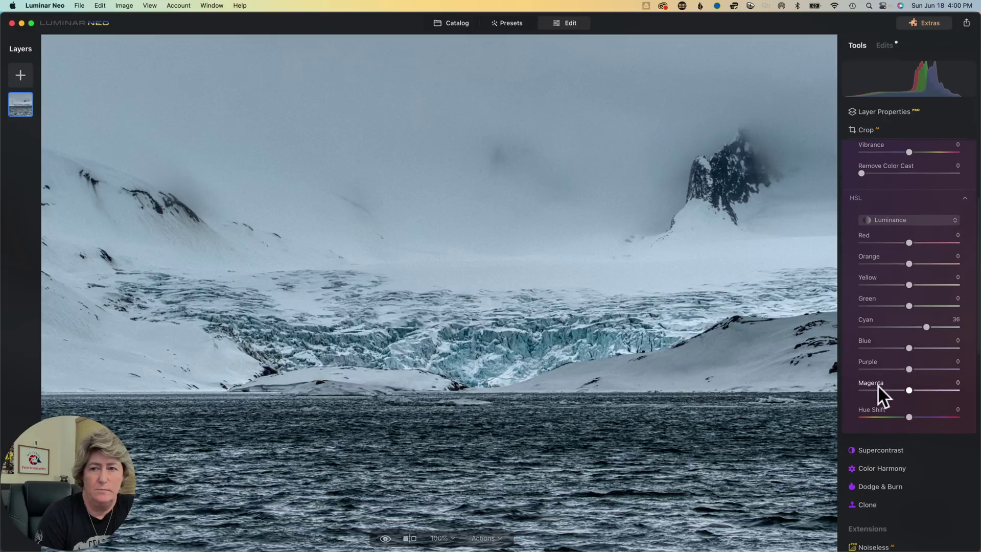
{"action": "left_click_drag", "start_coordinate": [909, 348], "coordinate": [928, 349]}
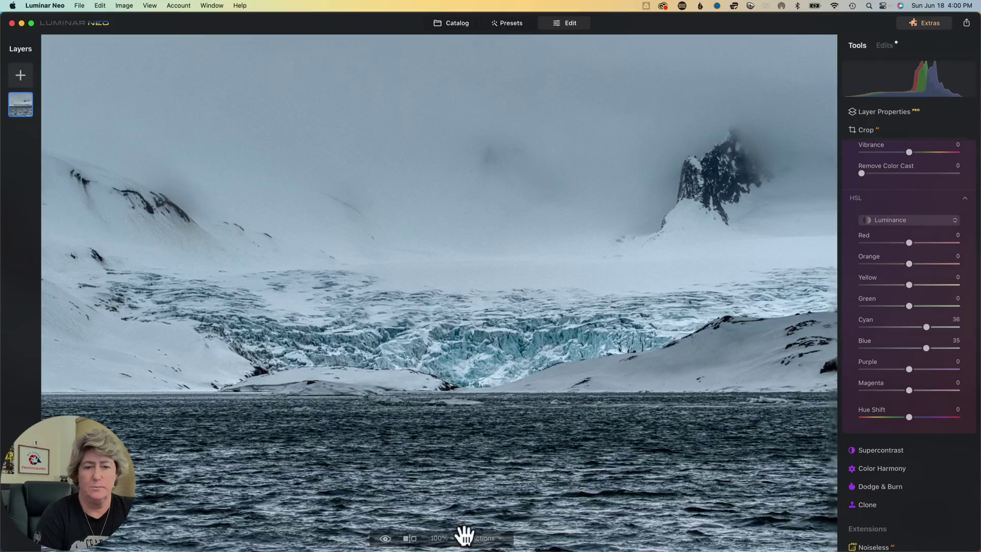
{"action": "left_click", "coordinate": [410, 538]}
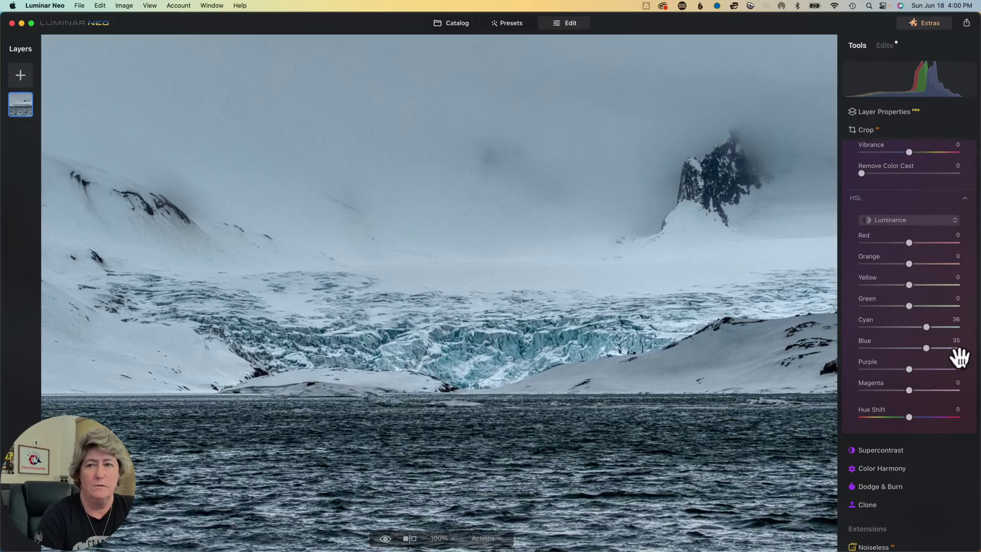
{"action": "scroll", "coordinate": [920, 332], "scroll_direction": "up", "scroll_amount": 3}
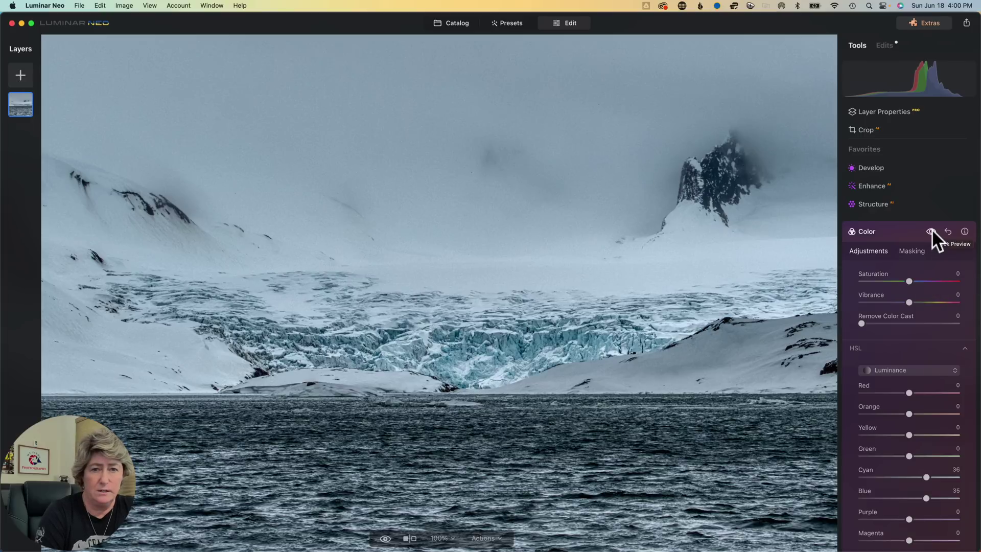
{"action": "left_click", "coordinate": [932, 231]}
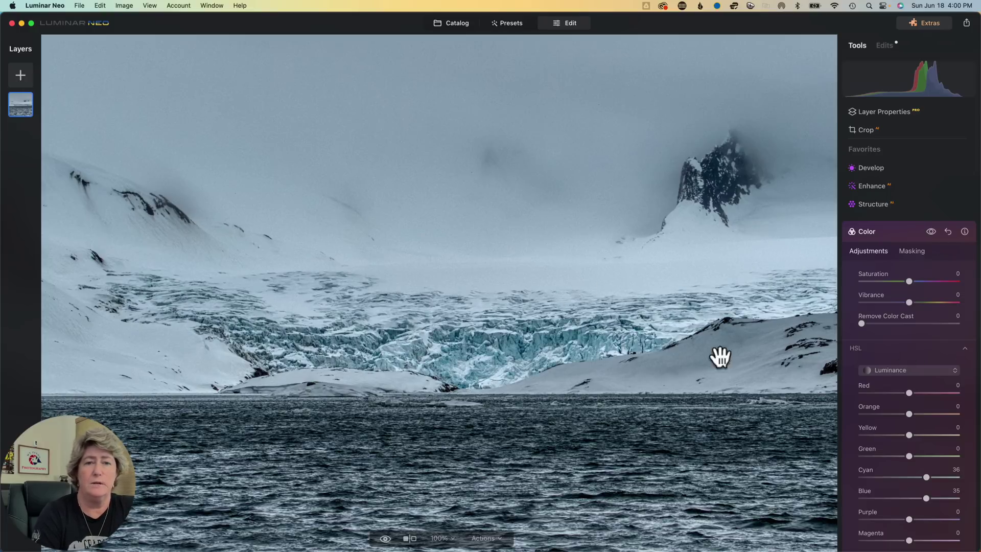
- Mask Denoise to the sky with a top-down linear gradient tilted to a flatter angle
{"action": "left_click", "coordinate": [466, 353]}
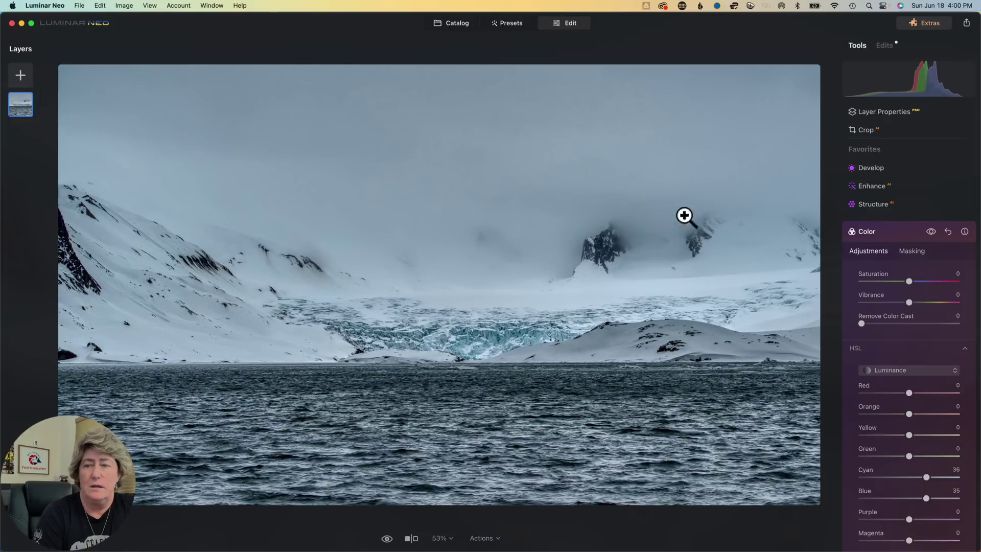
{"action": "left_click", "coordinate": [861, 234]}
{"action": "scroll", "coordinate": [861, 234], "scroll_direction": "down", "scroll_amount": 5}
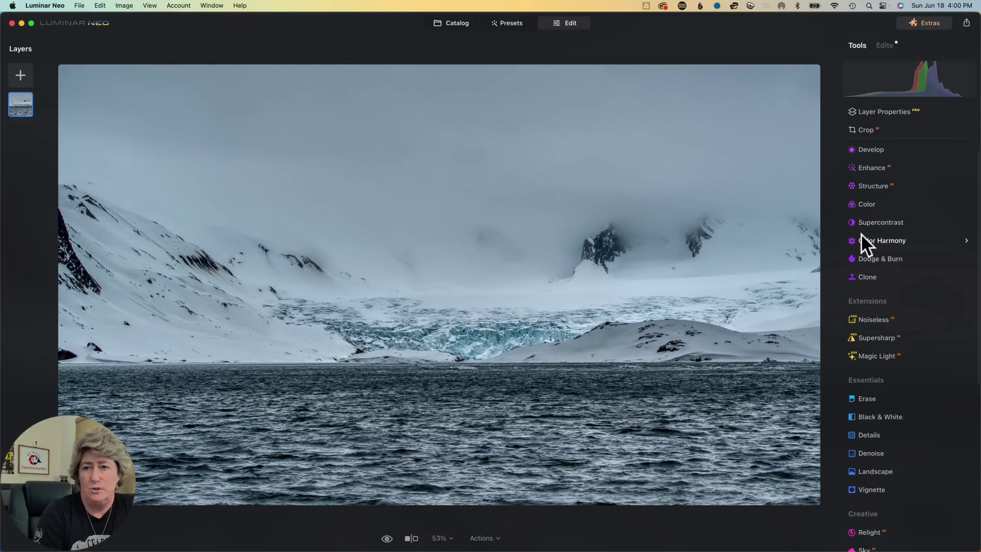
{"action": "left_click", "coordinate": [869, 323]}
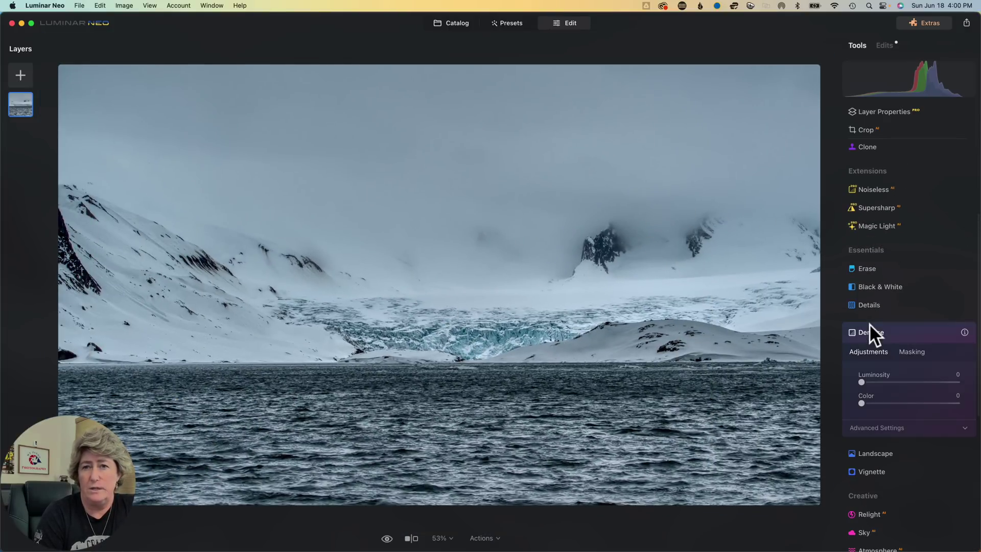
{"action": "left_click", "coordinate": [917, 353]}
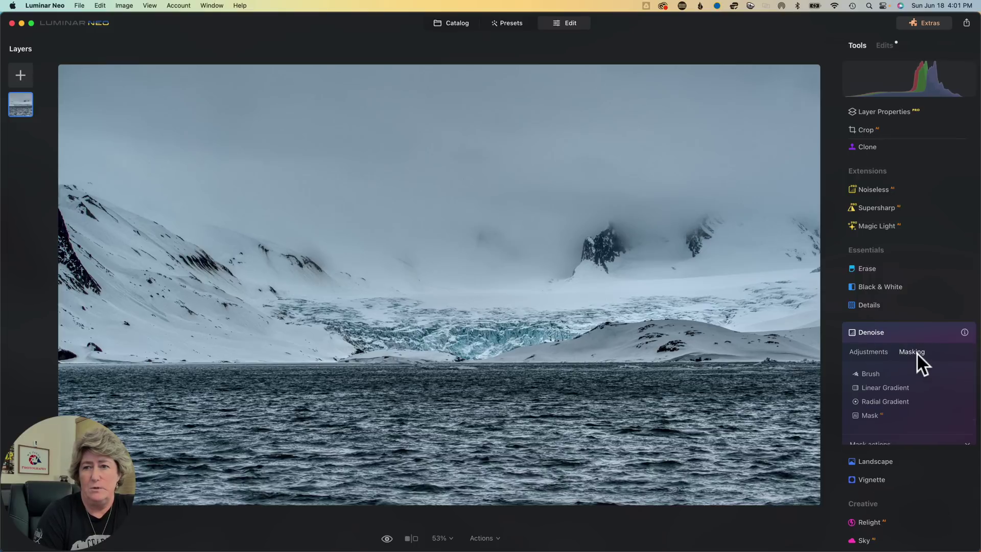
{"action": "left_click", "coordinate": [895, 394]}
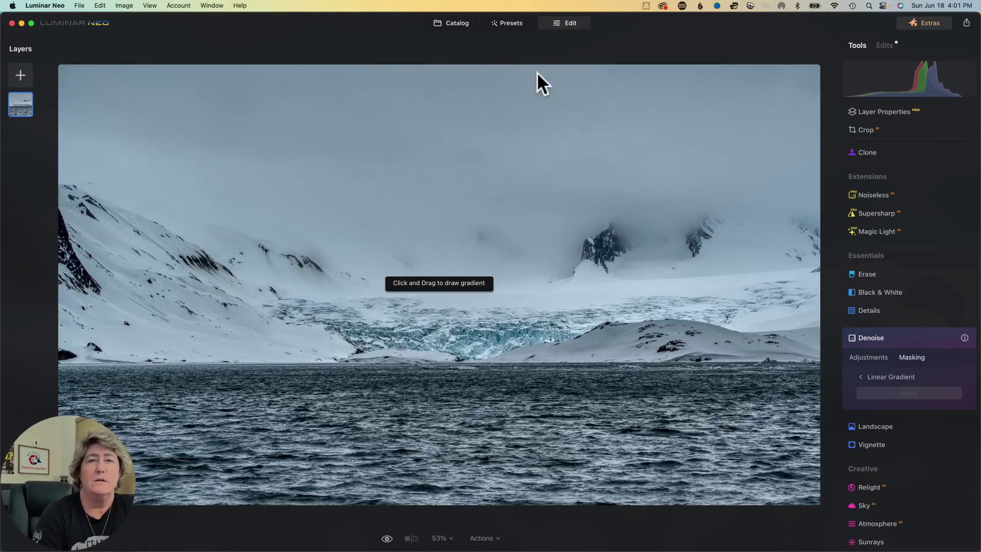
{"action": "left_click_drag", "start_coordinate": [555, 66], "coordinate": [530, 344]}
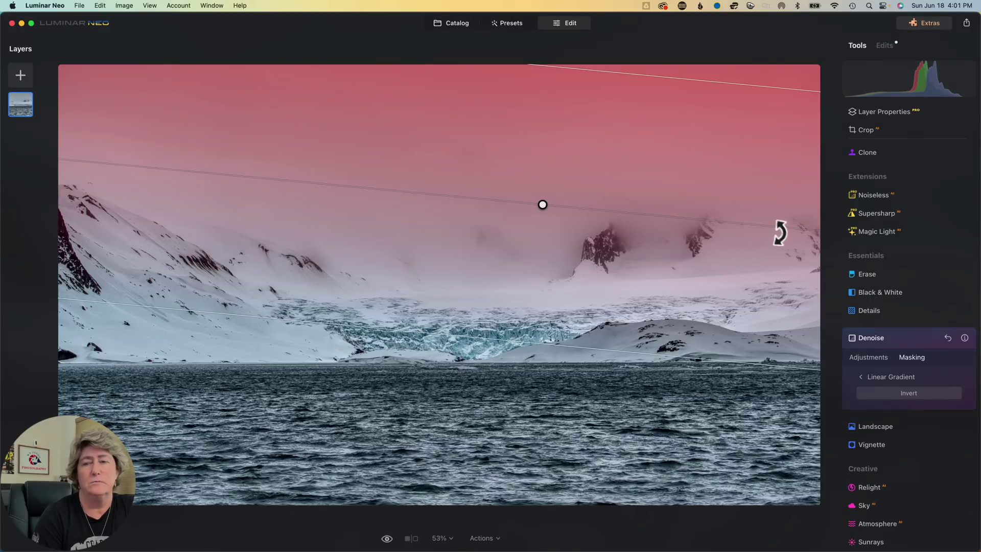
{"action": "left_click_drag", "start_coordinate": [780, 230], "coordinate": [791, 211]}
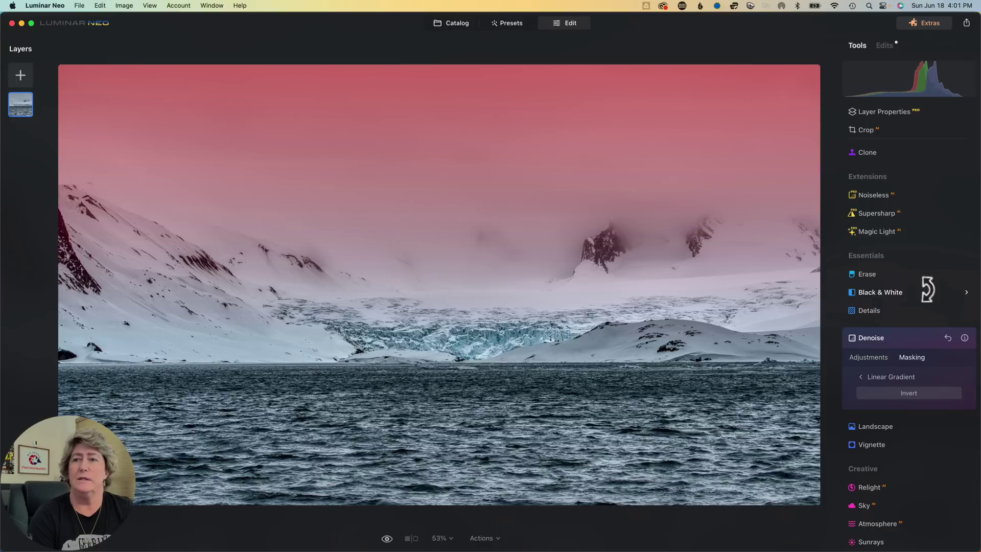
- Set Denoise Luminosity to 100, inspect the sky at 100%, and collapse Denoise
{"action": "left_click", "coordinate": [874, 356]}
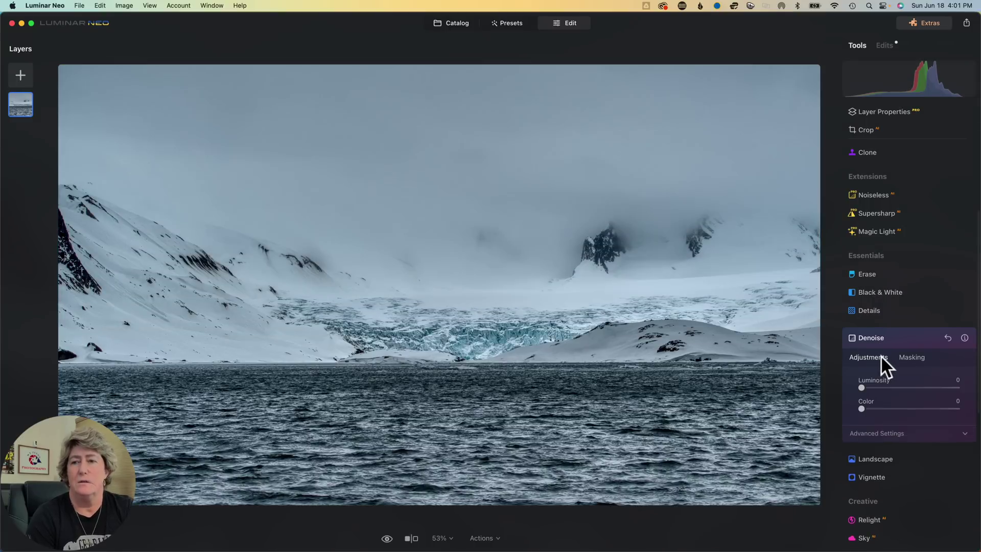
{"action": "left_click_drag", "start_coordinate": [861, 387], "coordinate": [961, 389]}
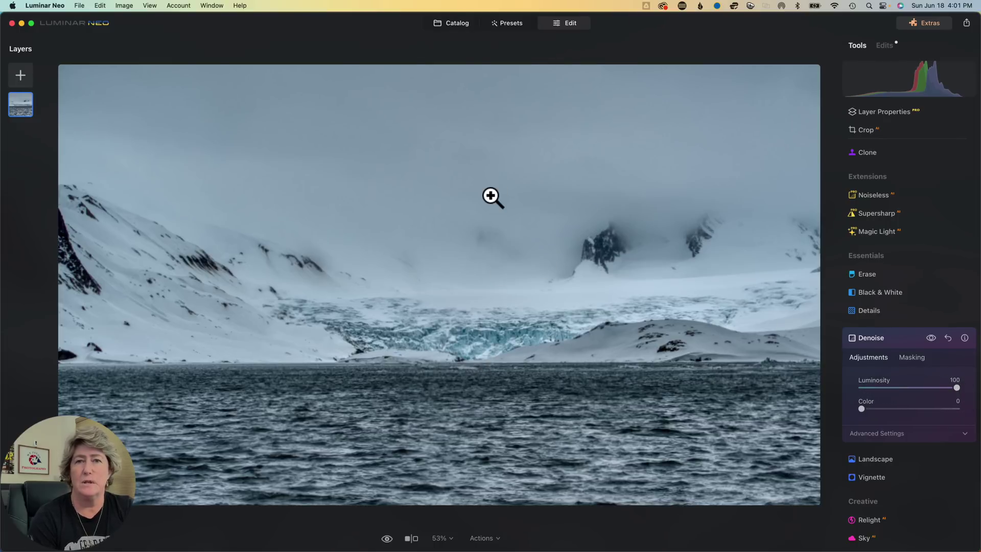
{"action": "left_click", "coordinate": [506, 187]}
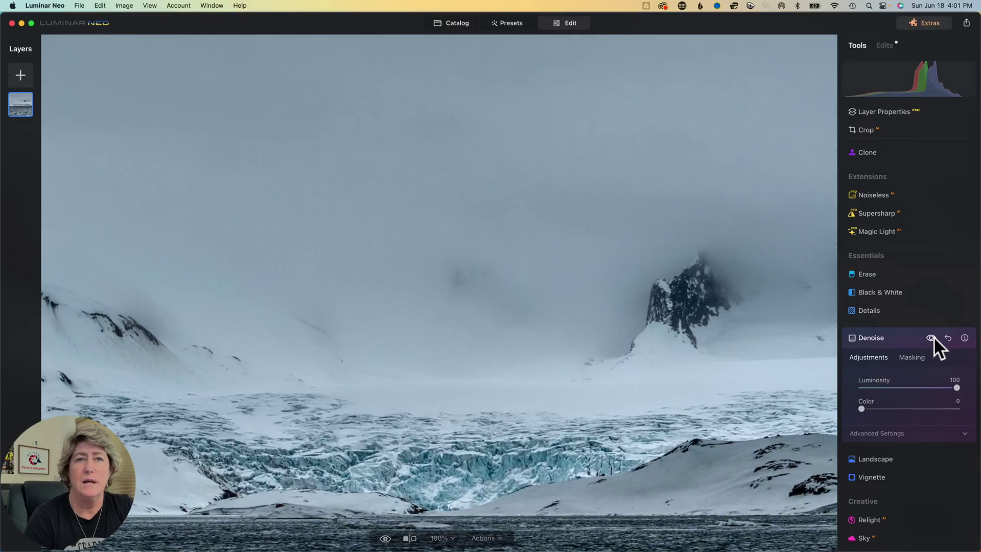
{"action": "left_click", "coordinate": [890, 339]}
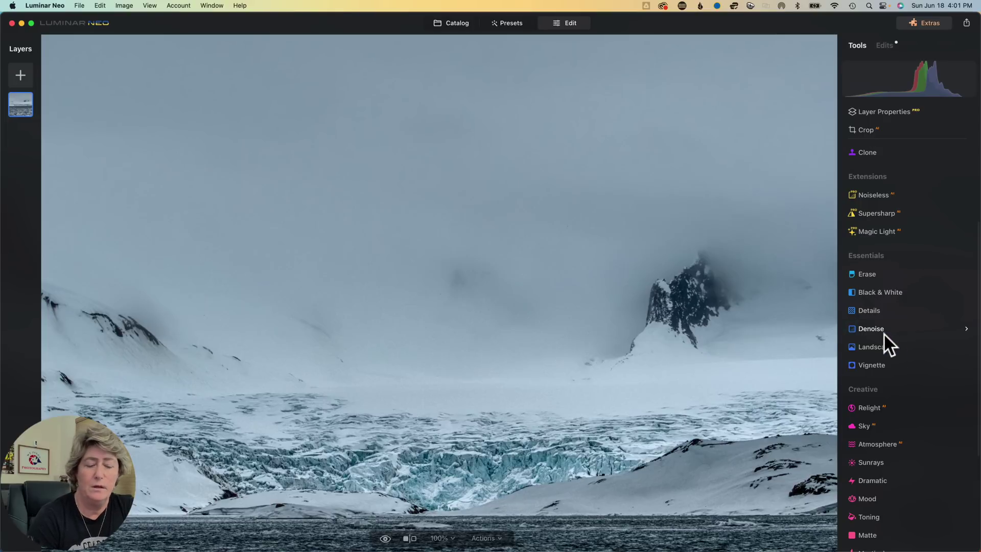
- Fit the photo in view and apply Noiseless AI at the recommended Low level
{"action": "left_click", "coordinate": [690, 234]}
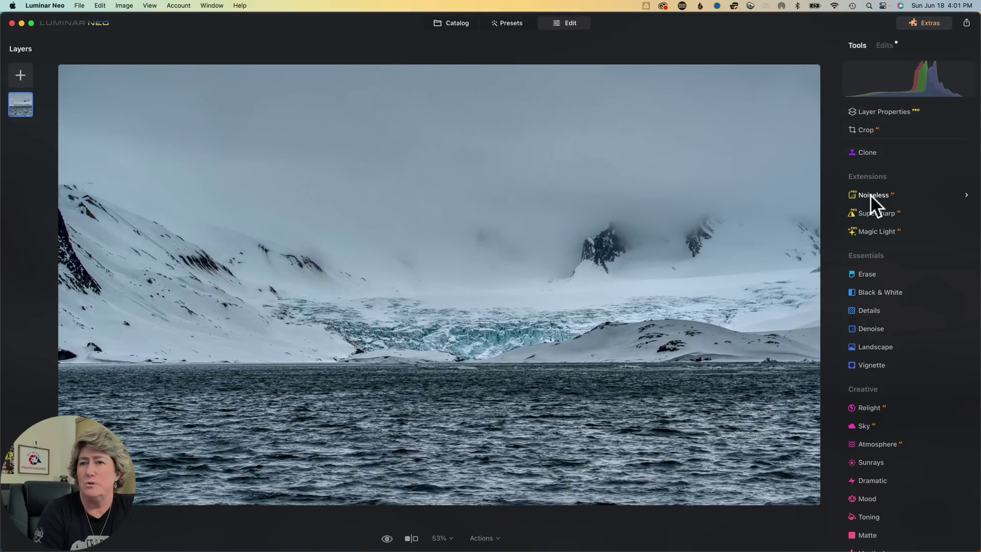
{"action": "left_click", "coordinate": [871, 195]}
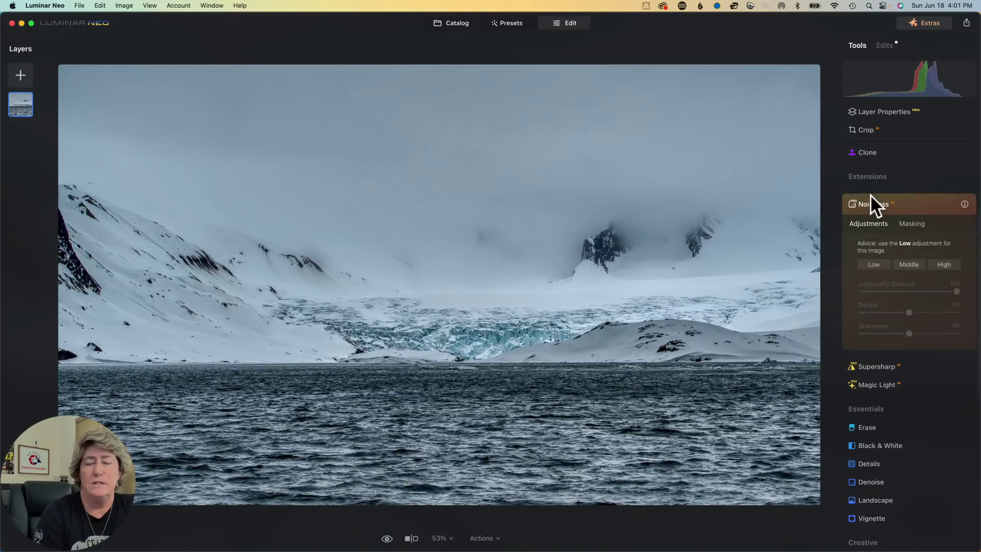
{"action": "left_click", "coordinate": [873, 264]}
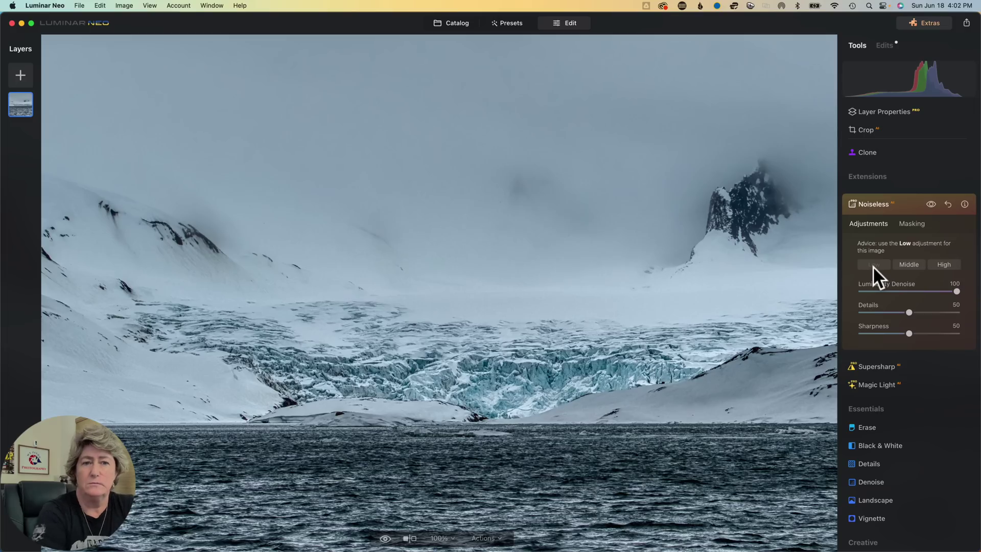
- Compare the denoised photo against the original with the Before/After split divider, then collapse Noiseless
{"action": "left_click", "coordinate": [639, 275]}
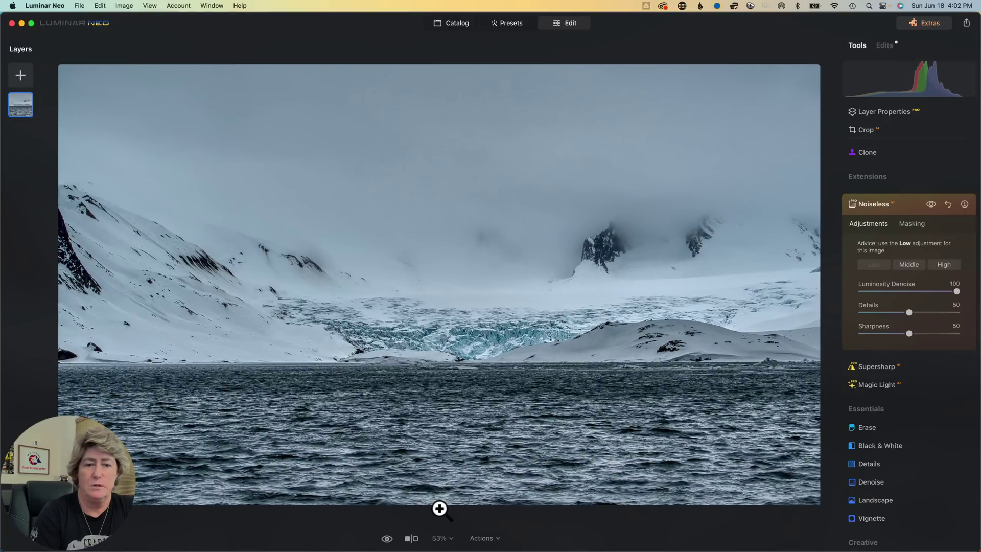
{"action": "left_click", "coordinate": [412, 538]}
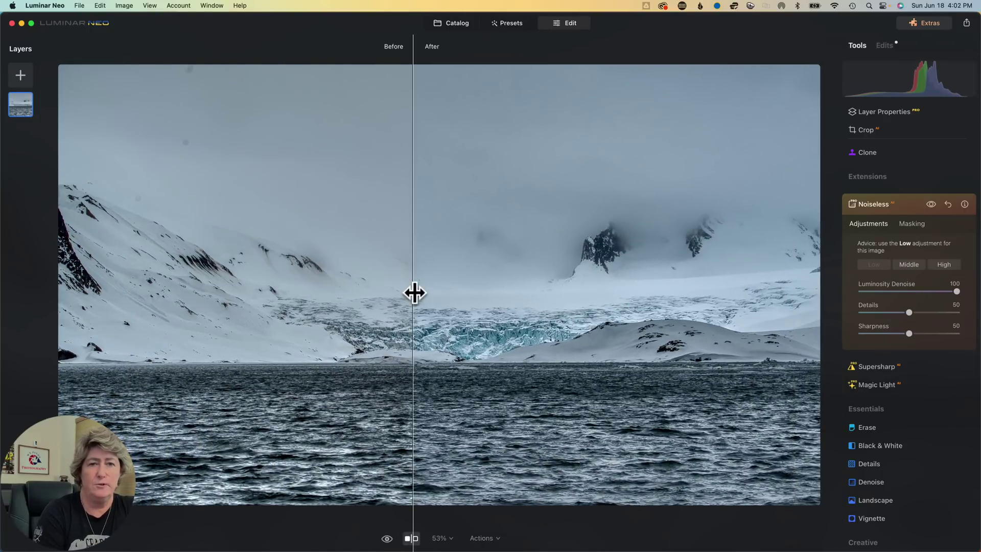
{"action": "left_click_drag", "start_coordinate": [413, 293], "coordinate": [206, 282]}
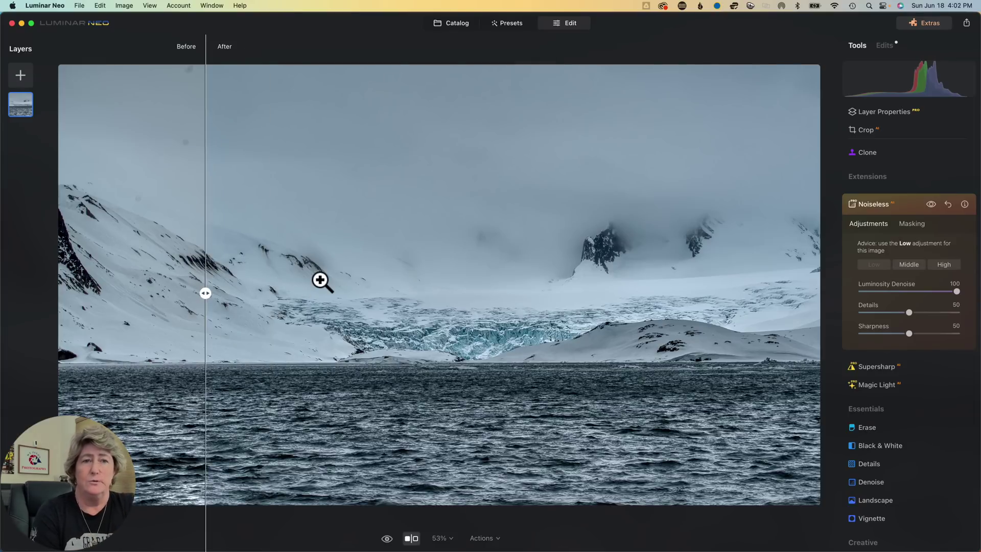
{"action": "left_click", "coordinate": [411, 539]}
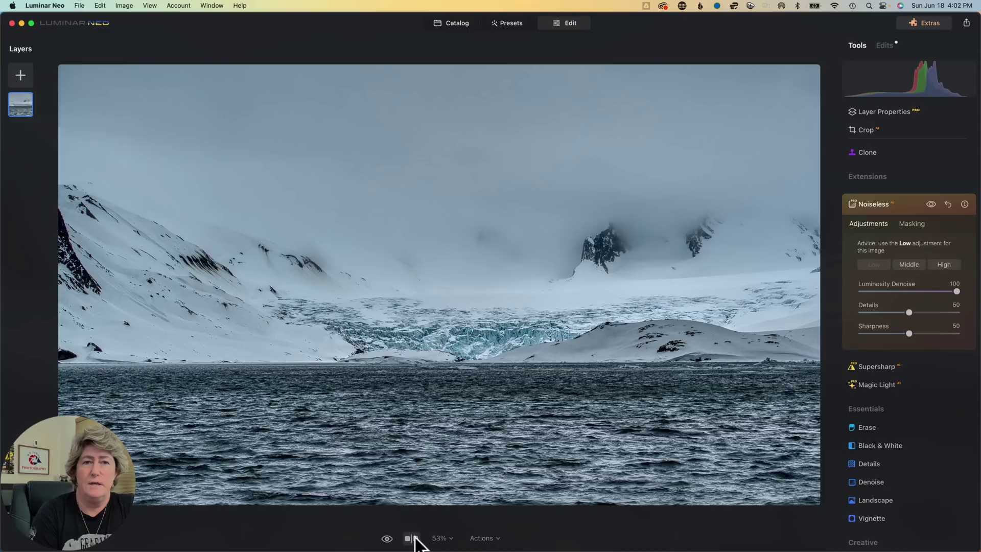
{"action": "left_click", "coordinate": [882, 203]}
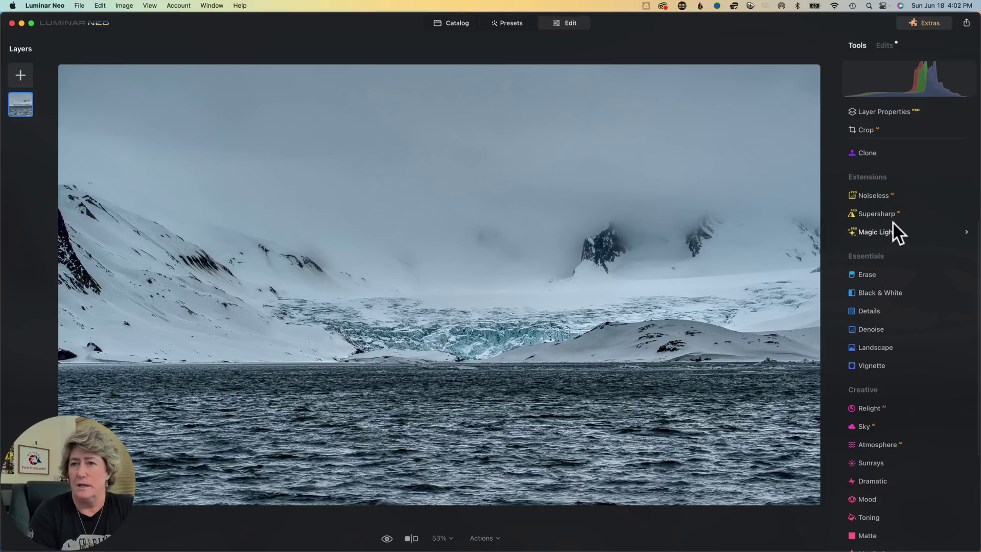
- Add a linear gradient mask to the Color adjustment, dragged from the top down over the sky
{"action": "scroll", "coordinate": [894, 221], "scroll_direction": "up", "scroll_amount": 5}
{"action": "left_click", "coordinate": [893, 222]}
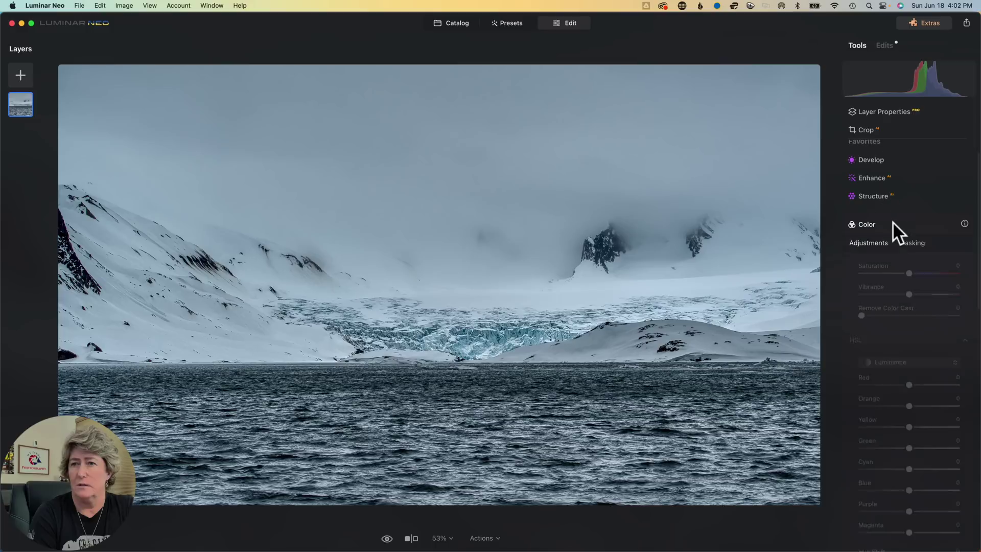
{"action": "left_click", "coordinate": [915, 219]}
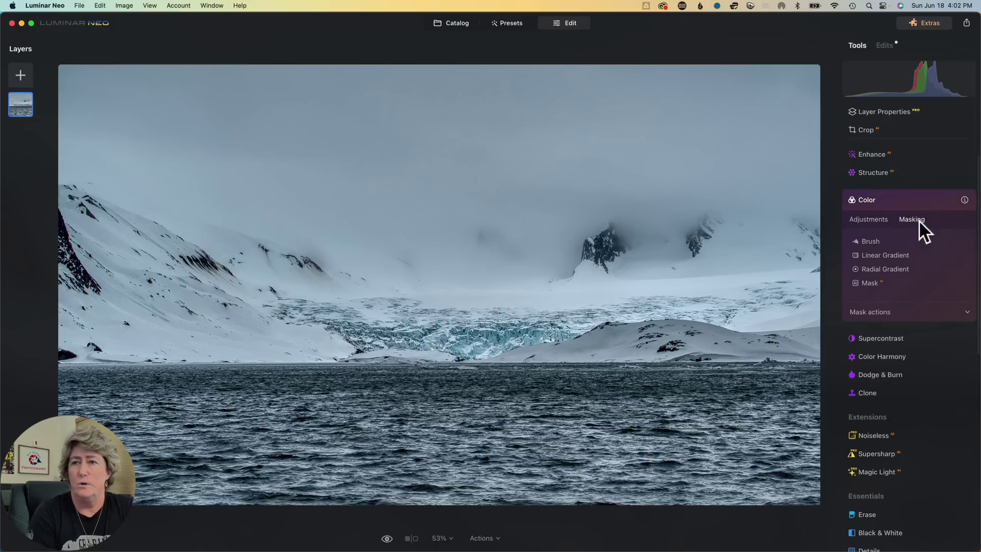
{"action": "left_click", "coordinate": [887, 255]}
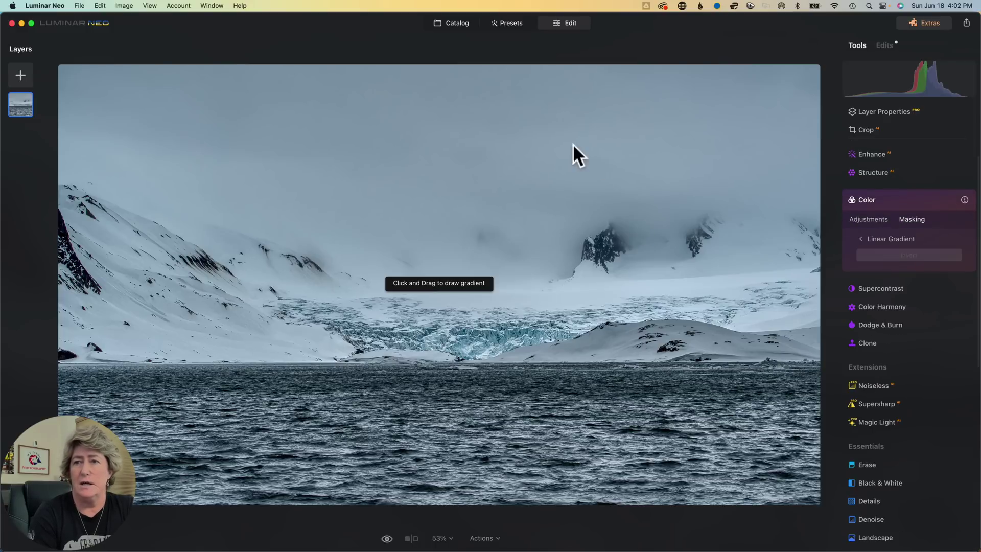
{"action": "left_click_drag", "start_coordinate": [482, 64], "coordinate": [446, 309]}
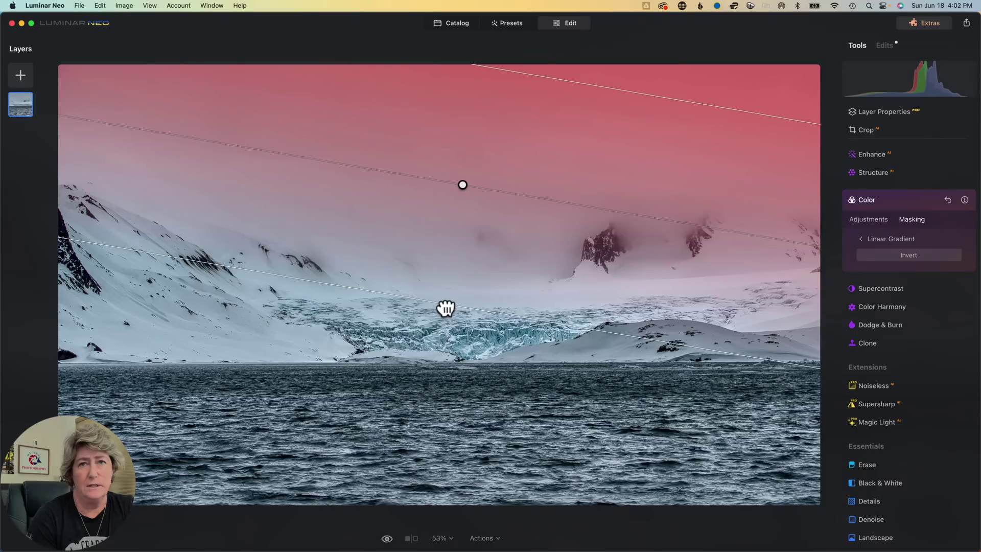
- Try darkening the HSL Blue luminance, then reset it back to 0
{"action": "left_click", "coordinate": [875, 220]}
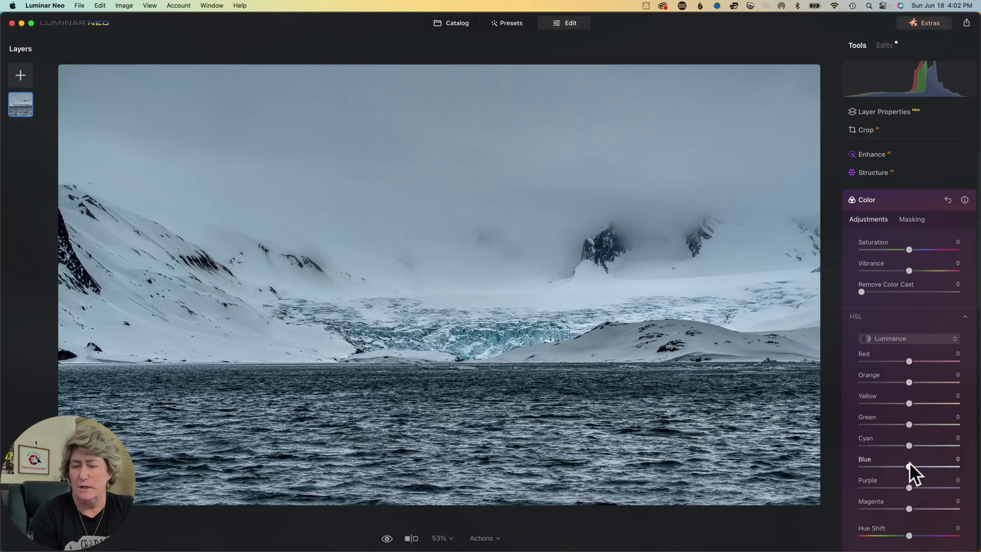
{"action": "mouse_move", "coordinate": [910, 466]}
{"action": "left_mouse_down"}
{"action": "mouse_move", "coordinate": [859, 467]}
{"action": "mouse_move", "coordinate": [891, 467]}
{"action": "left_mouse_up"}
{"action": "double_click", "coordinate": [912, 466]}
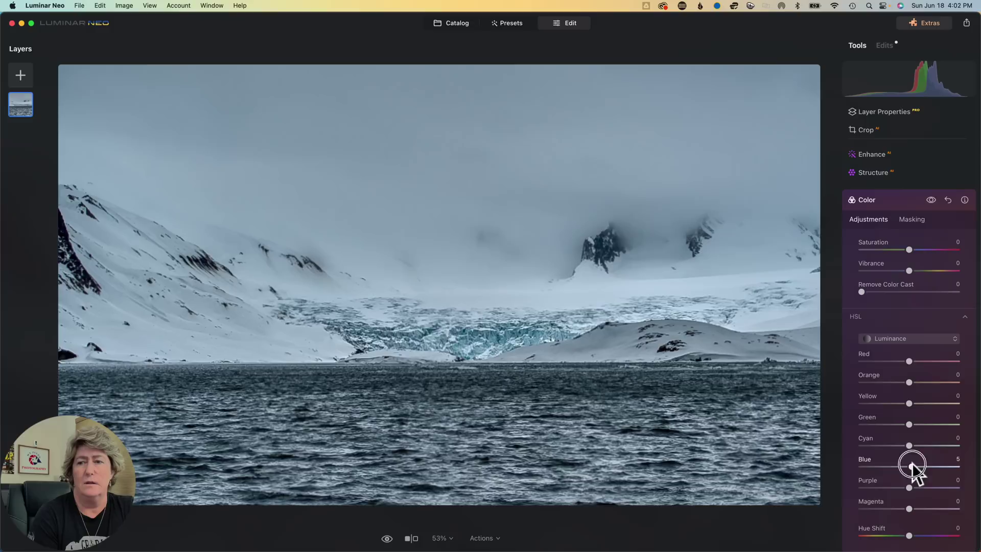
{"action": "left_click", "coordinate": [909, 334]}
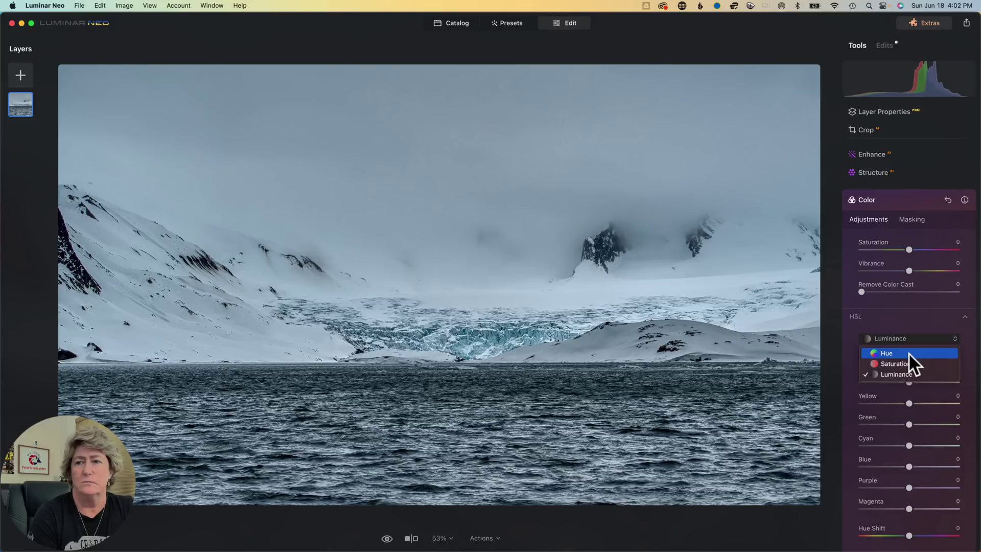
- Switch the HSL sliders to Saturation and lower Blue to -31
{"action": "left_click", "coordinate": [909, 353]}
{"action": "left_click", "coordinate": [904, 336]}
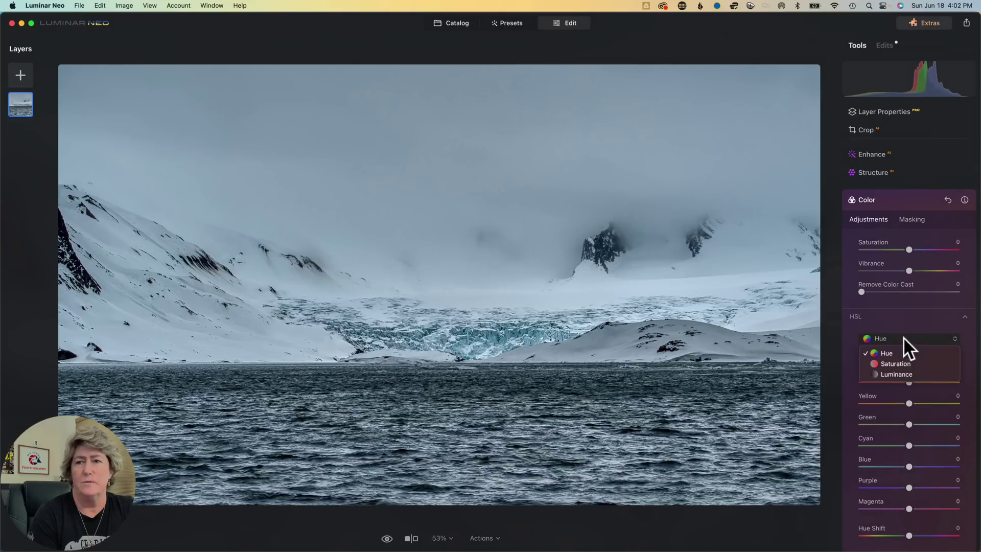
{"action": "left_click", "coordinate": [906, 360]}
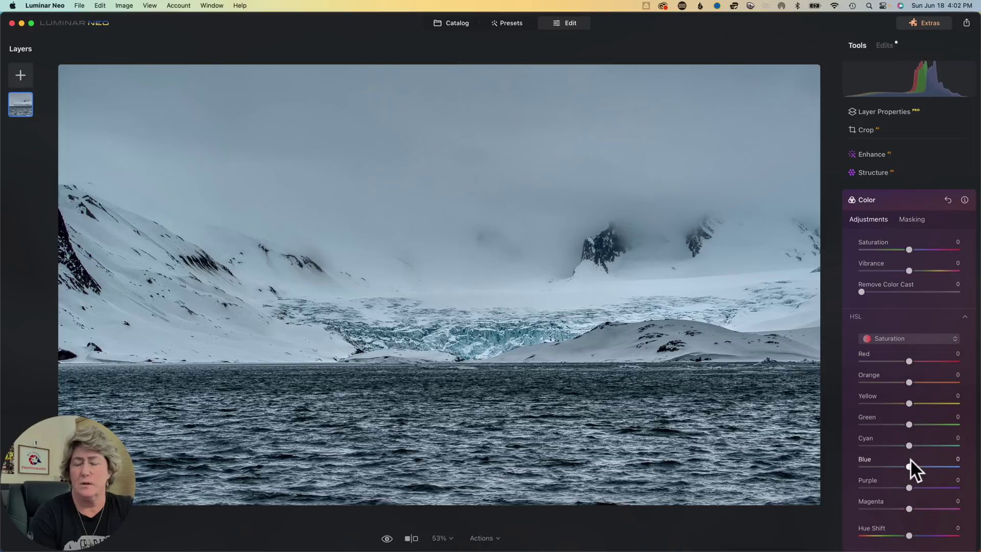
{"action": "scroll", "coordinate": [910, 460], "scroll_direction": "up", "scroll_amount": 1}
{"action": "left_click_drag", "start_coordinate": [909, 490], "coordinate": [894, 490]}
{"action": "scroll", "coordinate": [937, 252], "scroll_direction": "down", "scroll_amount": 1}
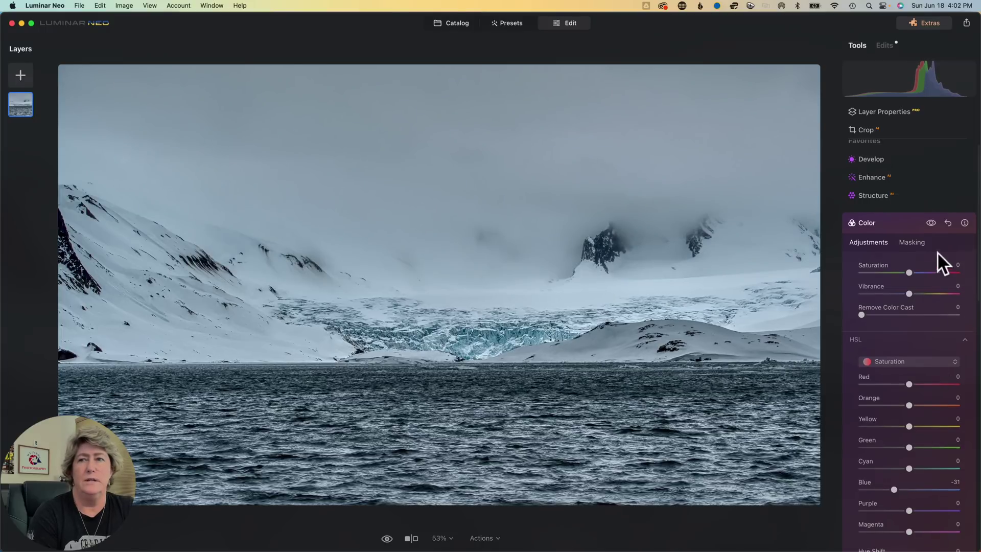
- Preview the photo with the Color effect toggled off and on, then collapse Color
{"action": "left_click", "coordinate": [930, 218]}
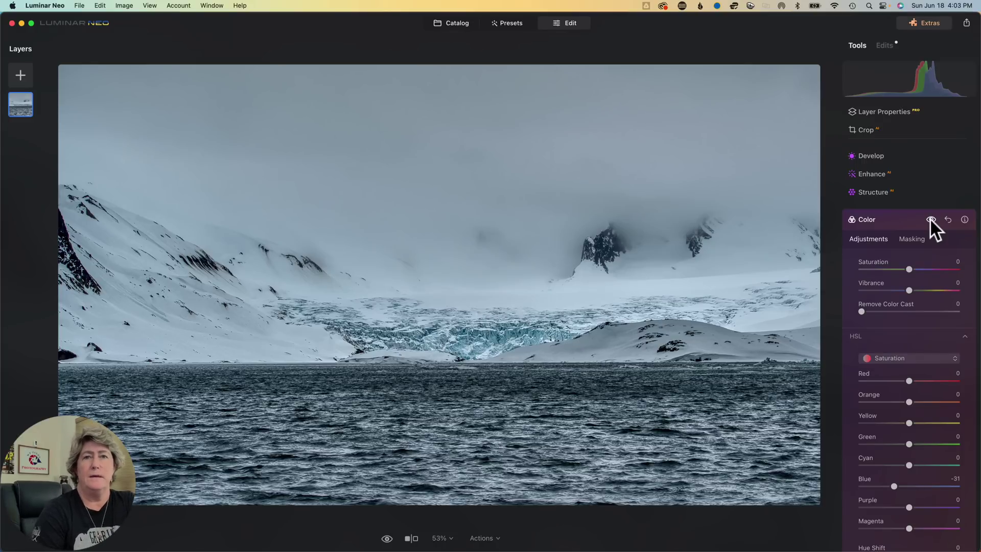
{"action": "scroll", "coordinate": [930, 219], "scroll_direction": "down", "scroll_amount": 1}
{"action": "left_click", "coordinate": [864, 218]}
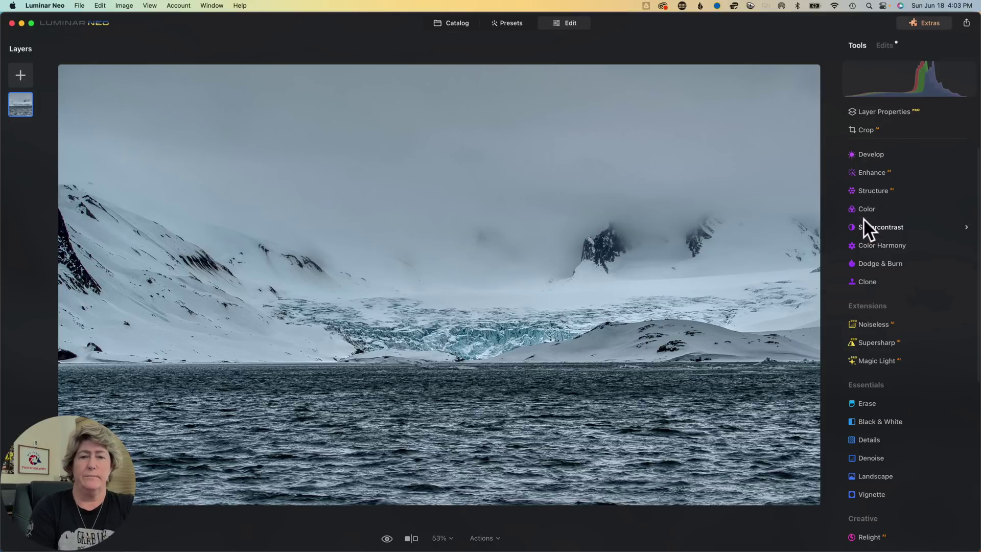